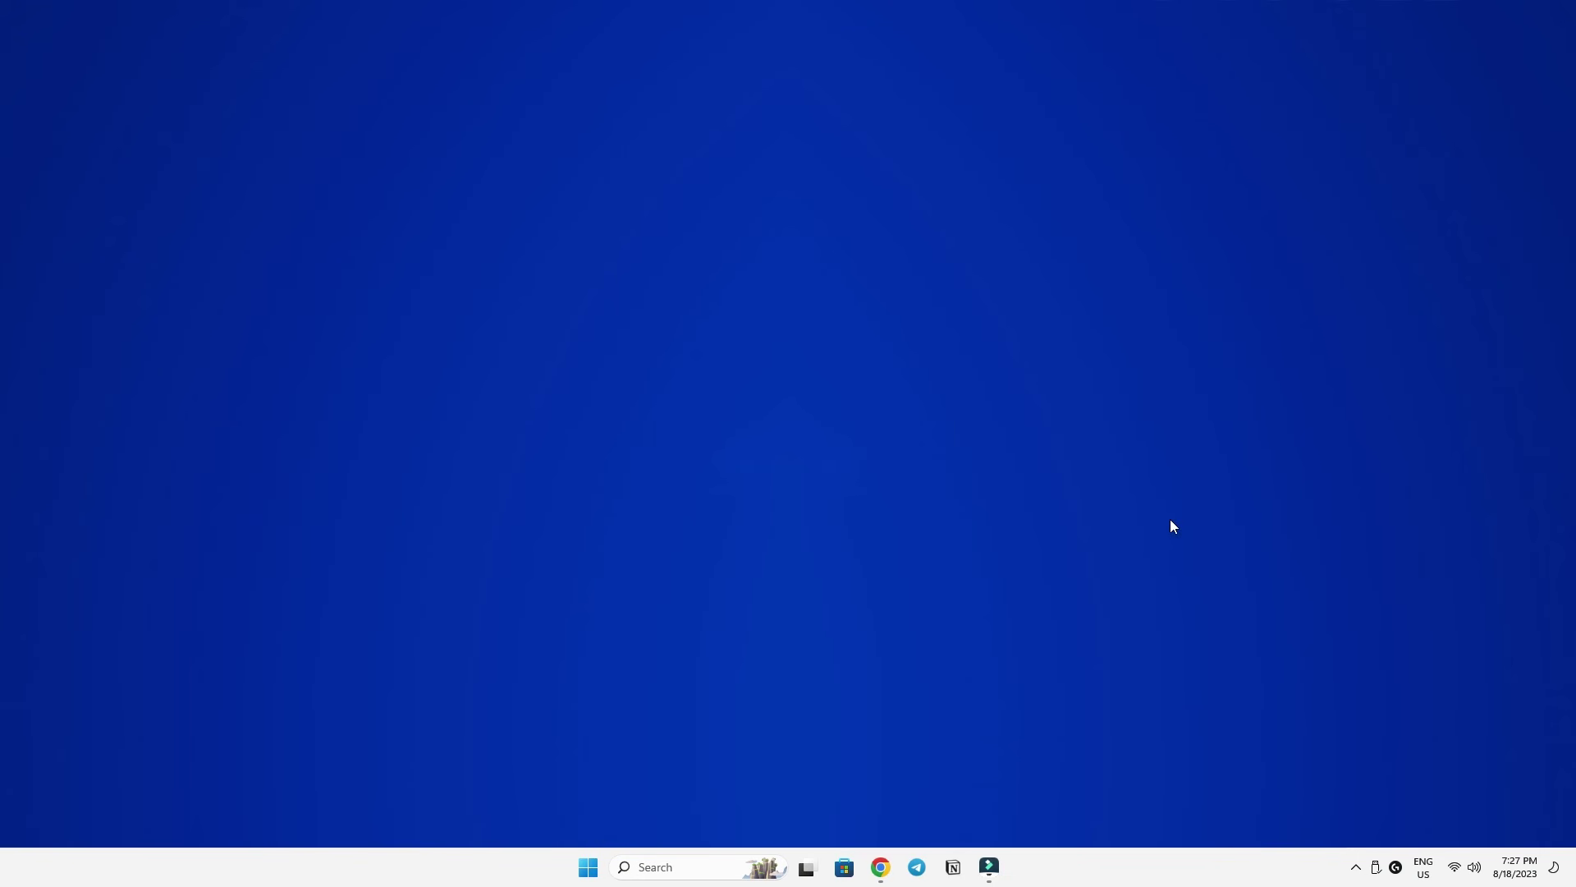
# Search for Chiaki remote play in Chrome and download Chiaki-v2.1.1-Windows-x86_64.zip from the sourcehut v2.1.1 release.
pyautogui.click(881, 870)
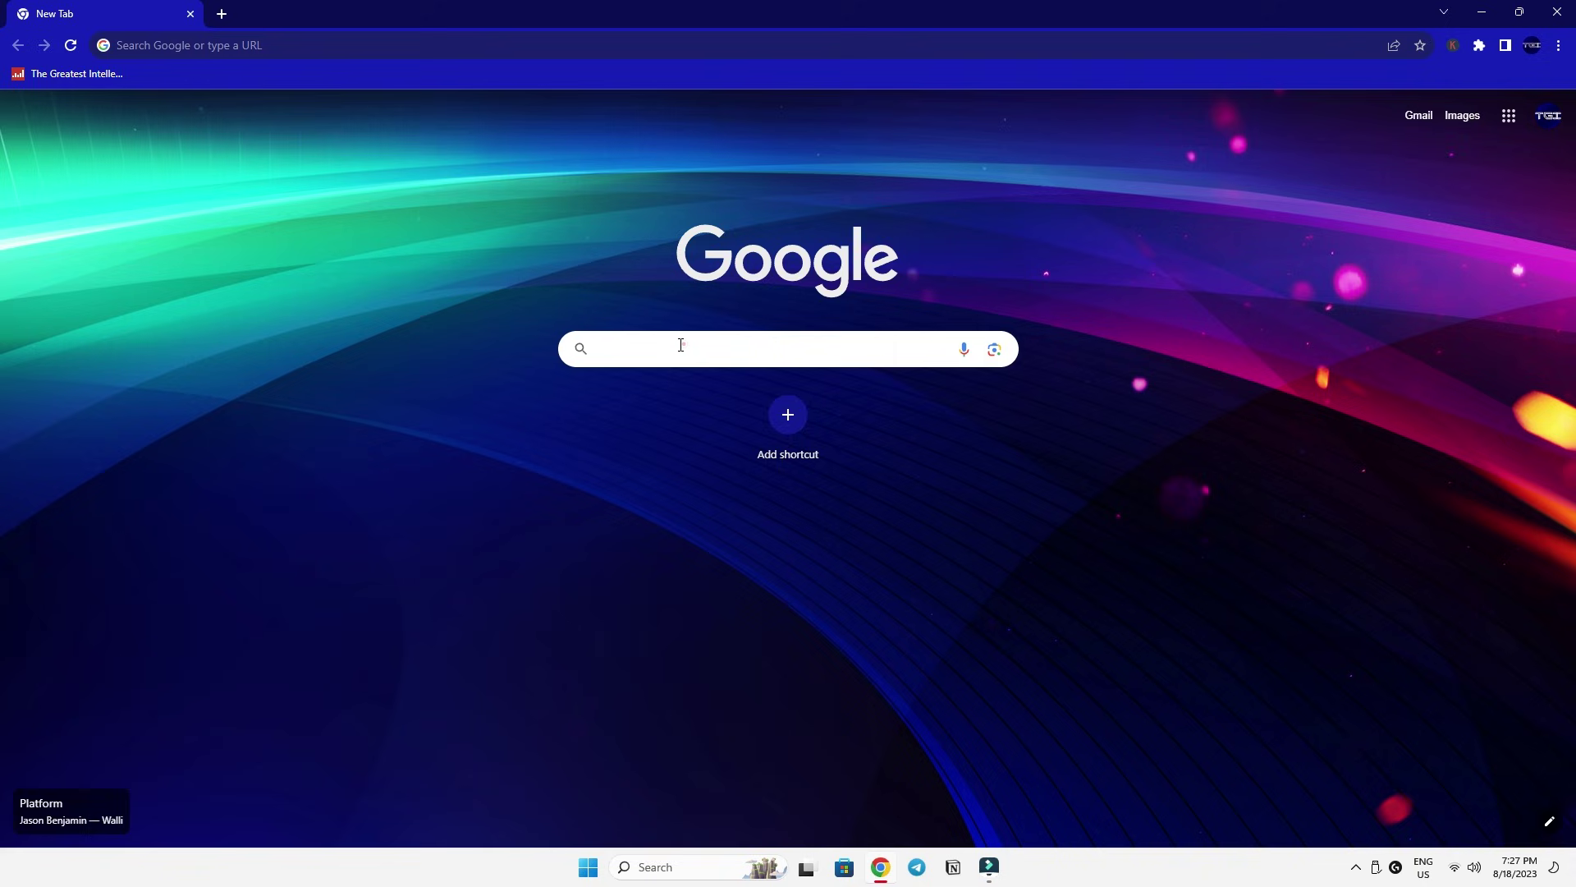
pyautogui.click(680, 348)
pyautogui.write('chaik rem')
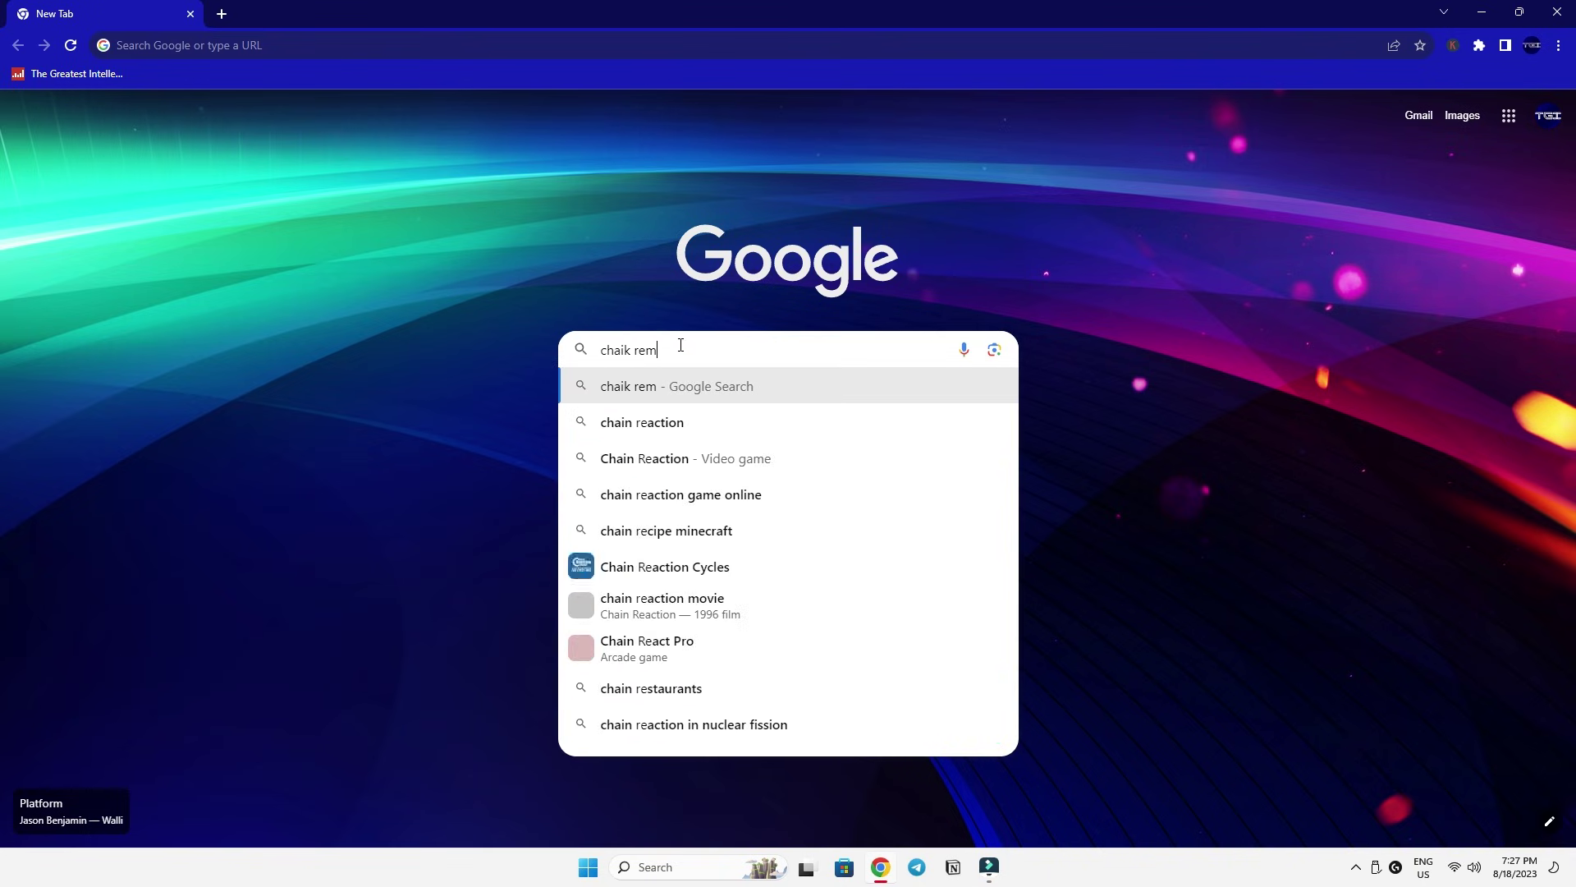
pyautogui.write('ote play')
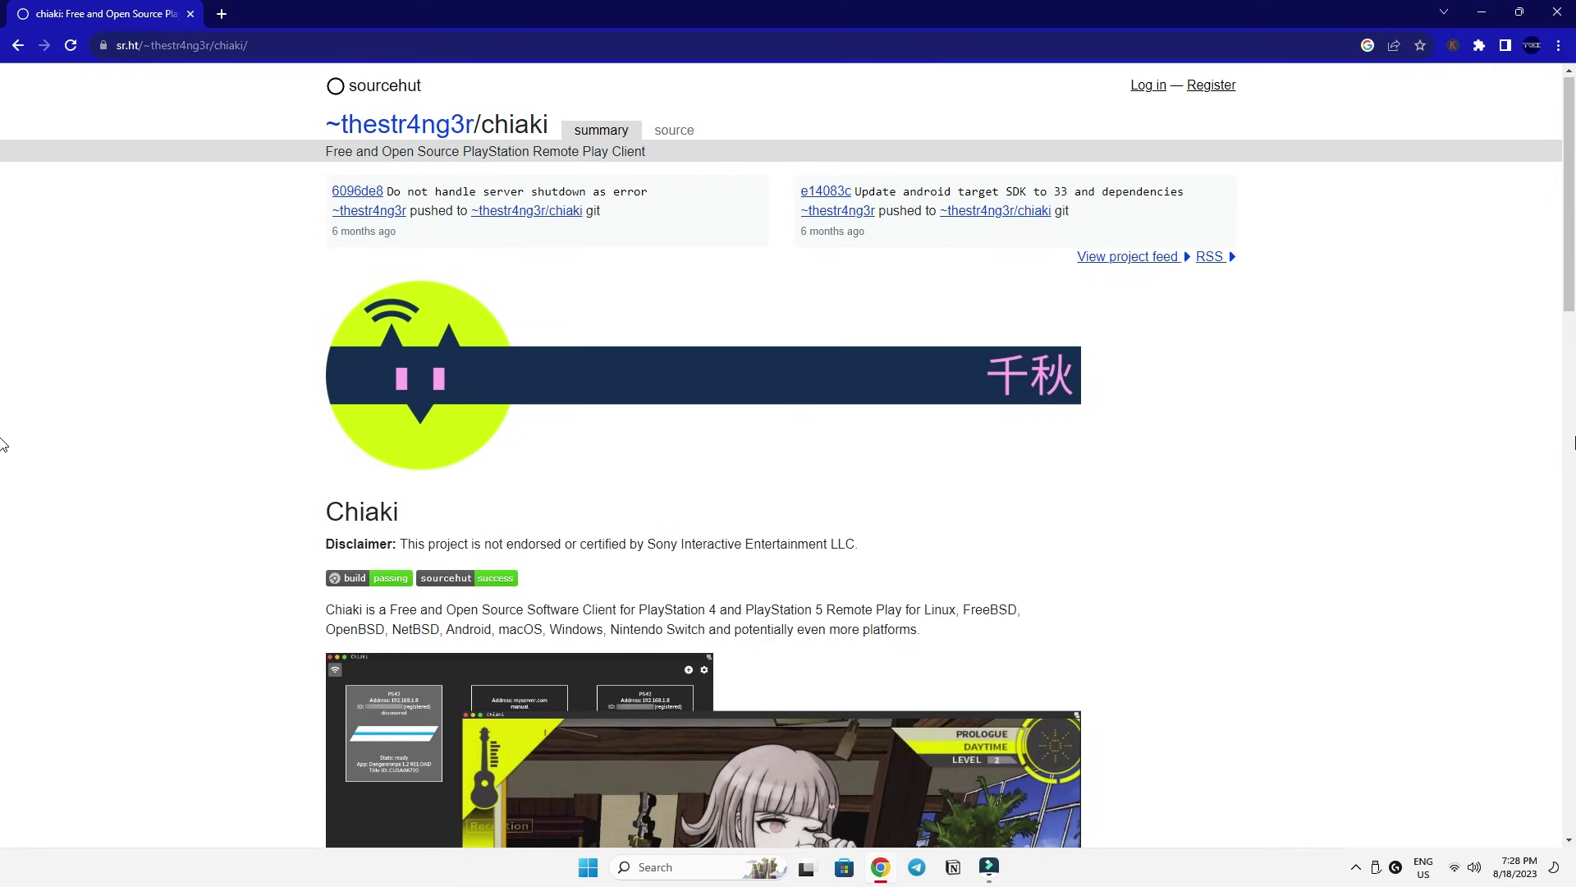
pyautogui.scroll(-12, 4, 444)
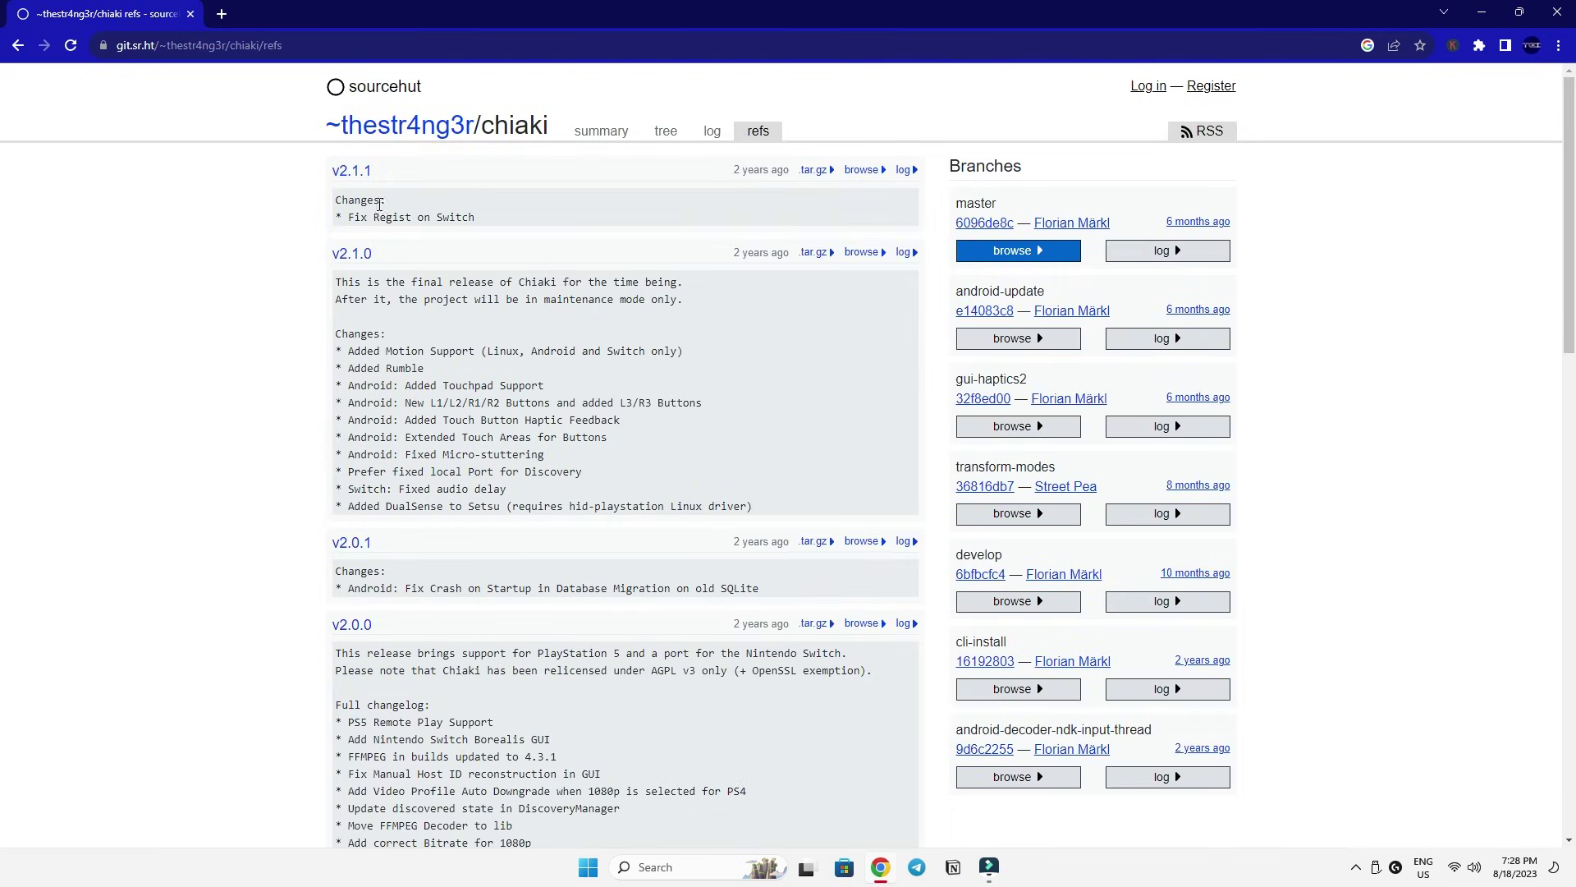
pyautogui.click(351, 170)
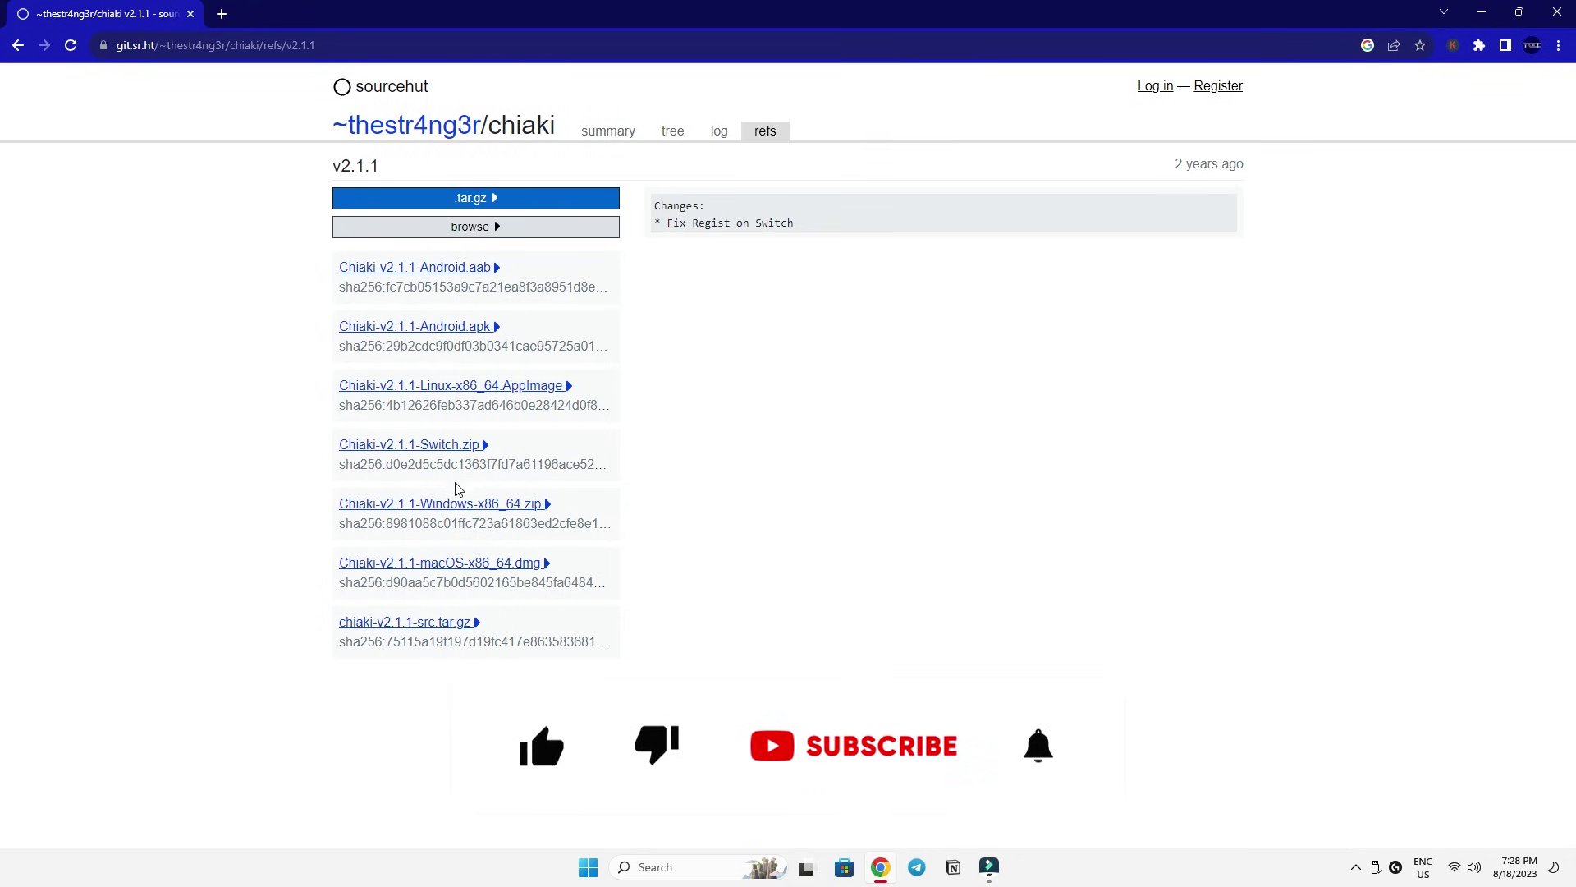
pyautogui.click(457, 506)
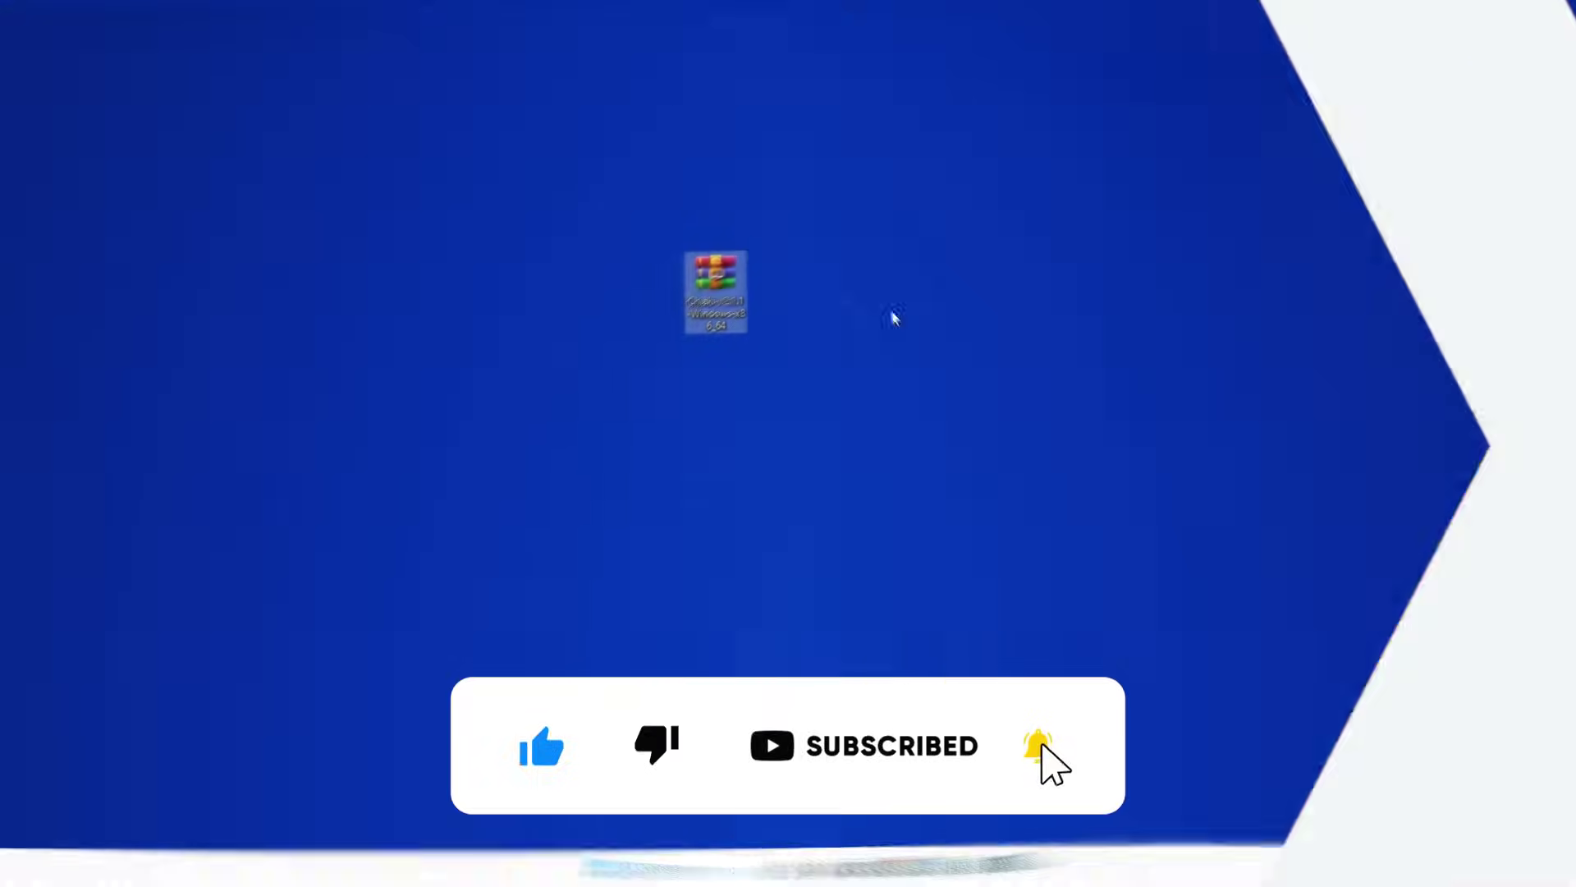
pyautogui.click(908, 316)
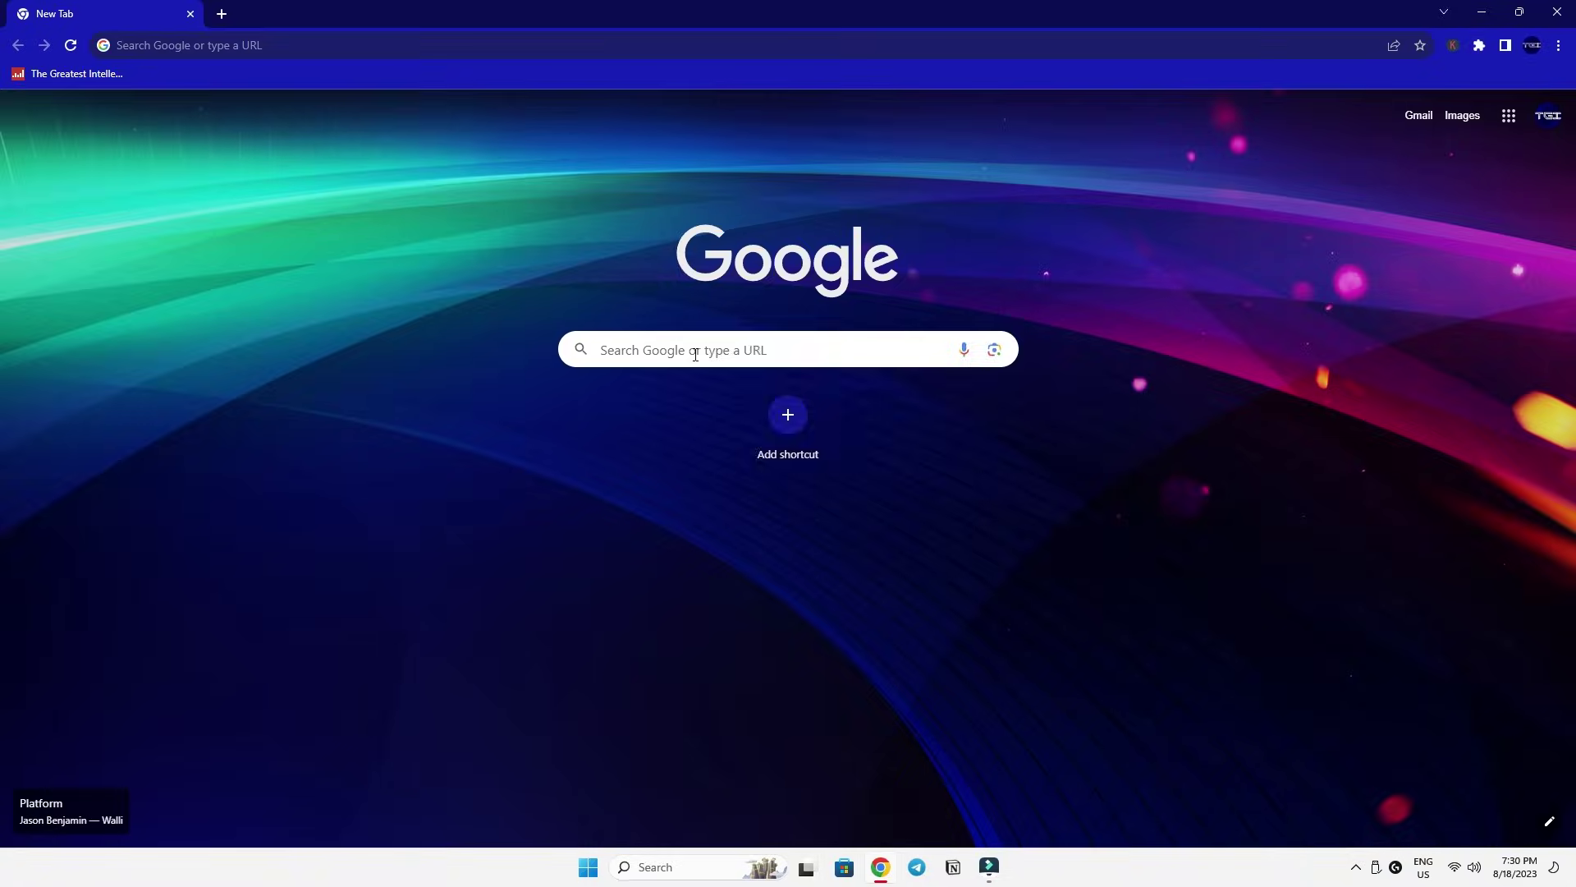
# Search 'winrar' and start downloading the WinRAR 6.23 x64 installer from win-rar.com.
pyautogui.click(693, 352)
pyautogui.write('winrar')
pyautogui.press('Return')
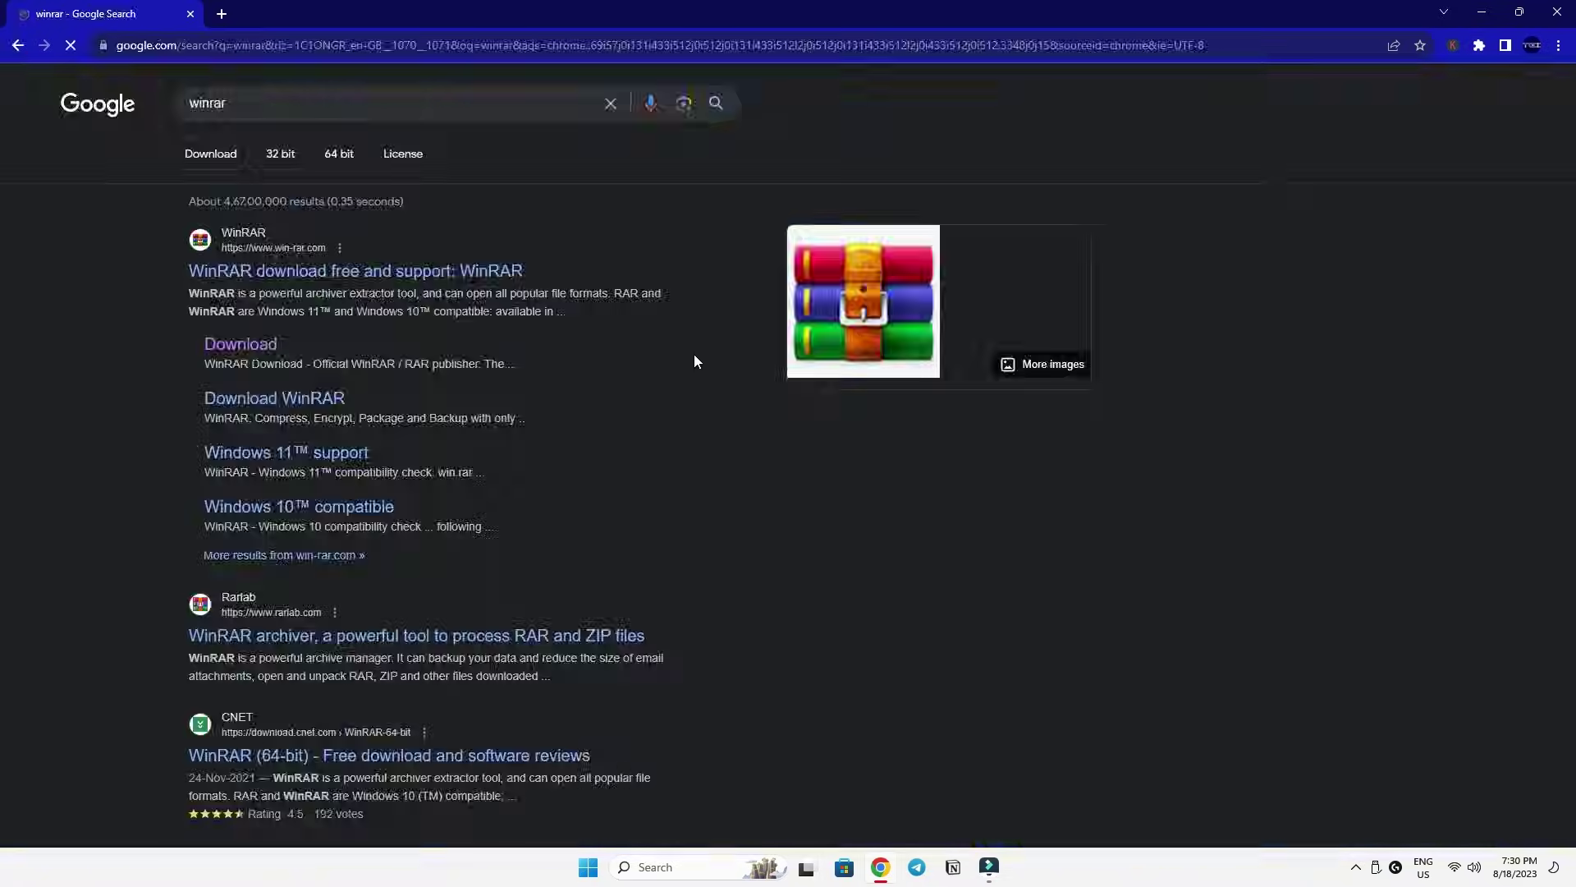
pyautogui.click(463, 273)
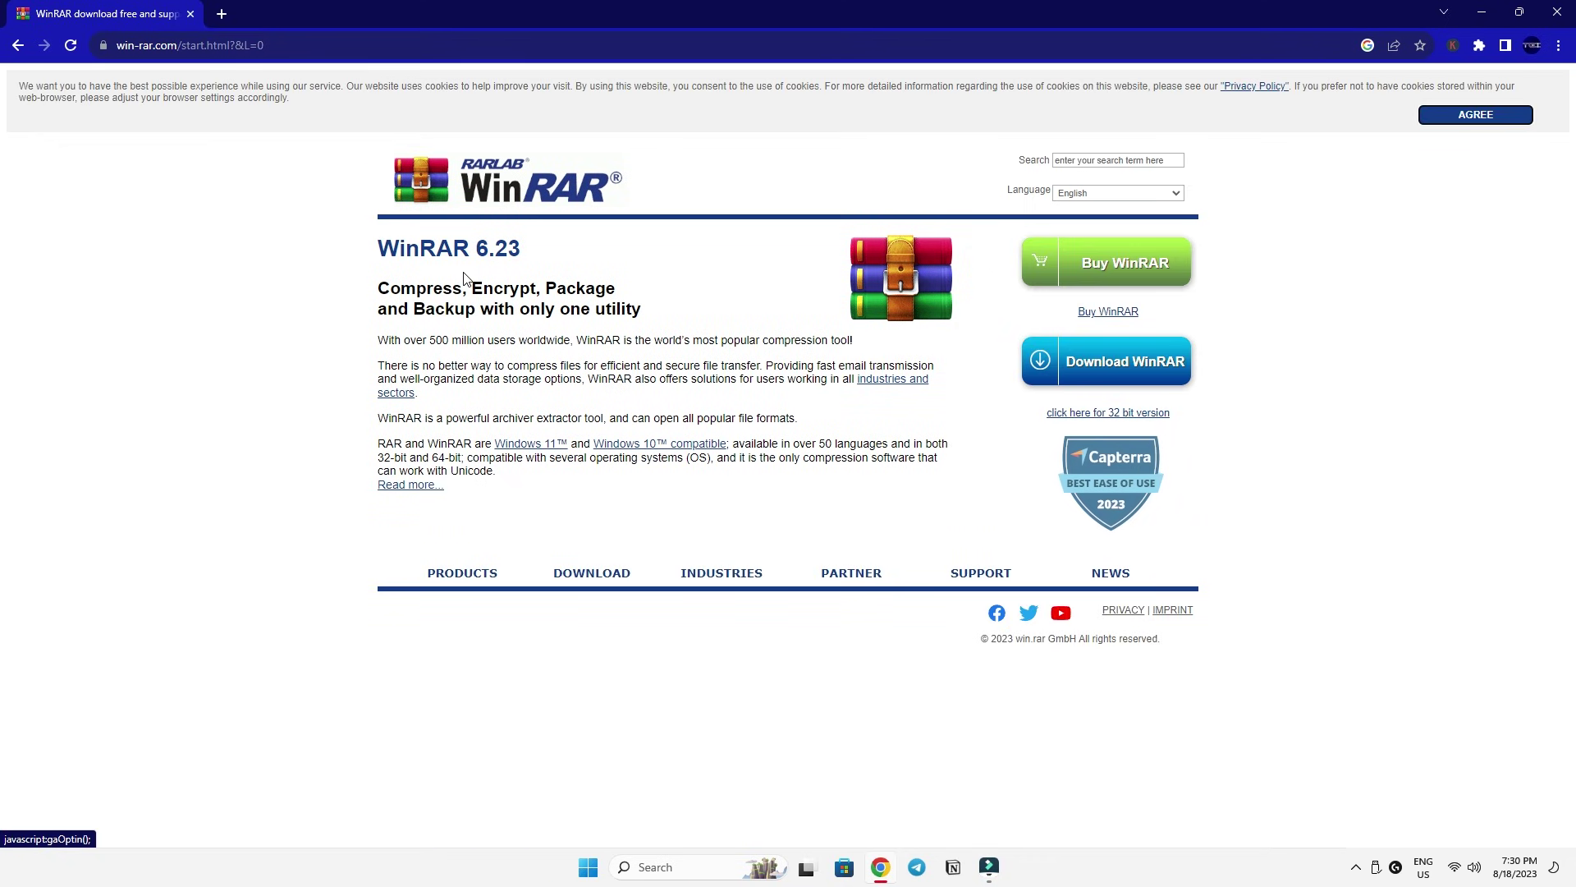
pyautogui.click(1133, 362)
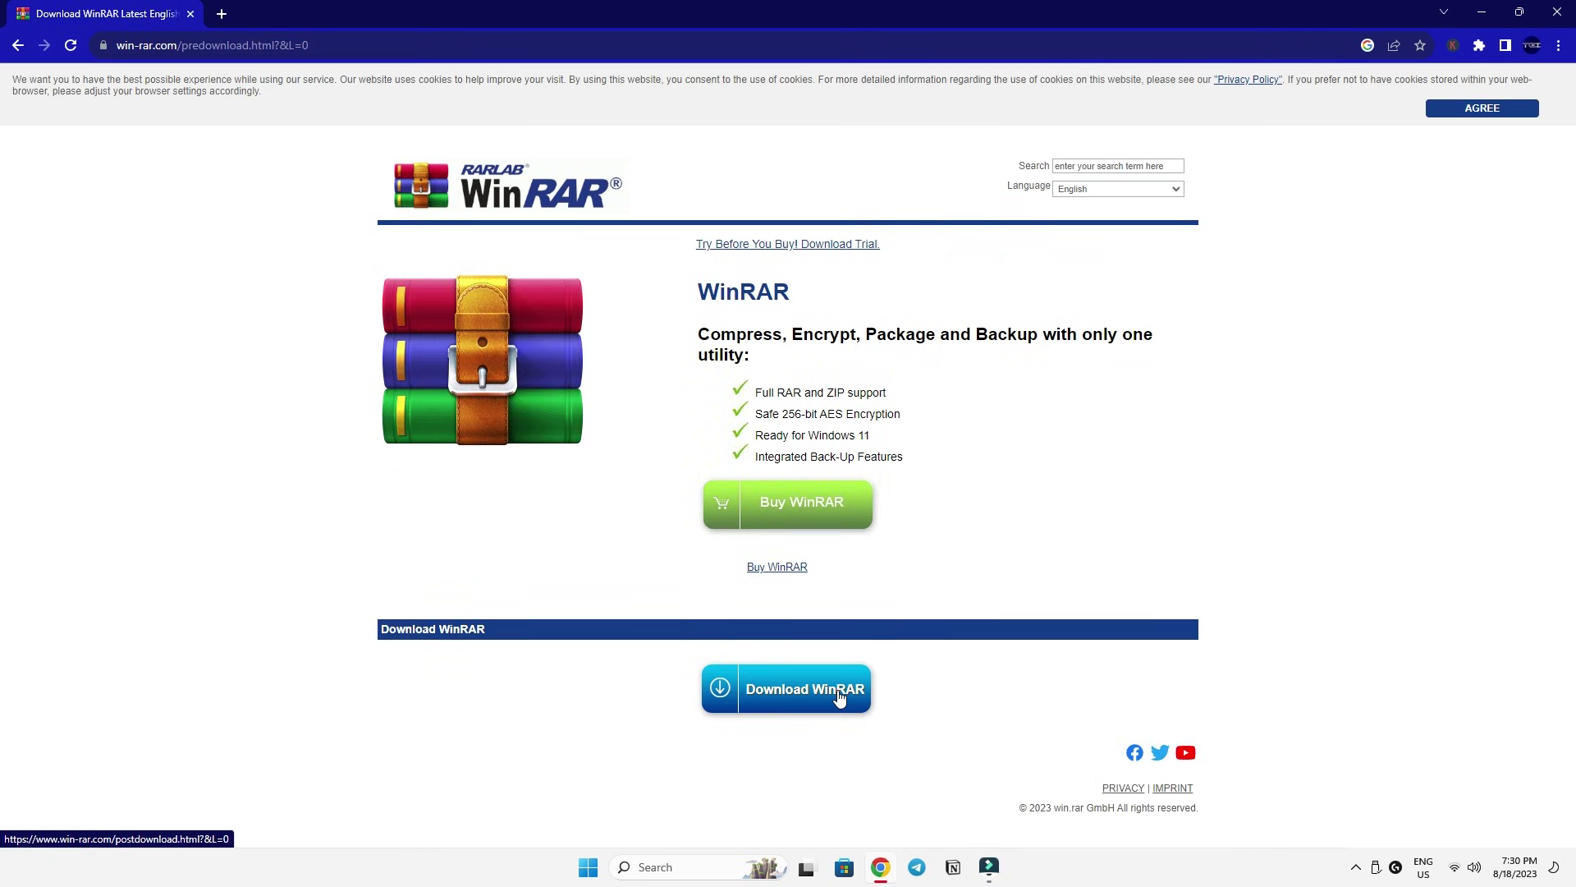
pyautogui.click(839, 697)
pyautogui.click(1483, 45)
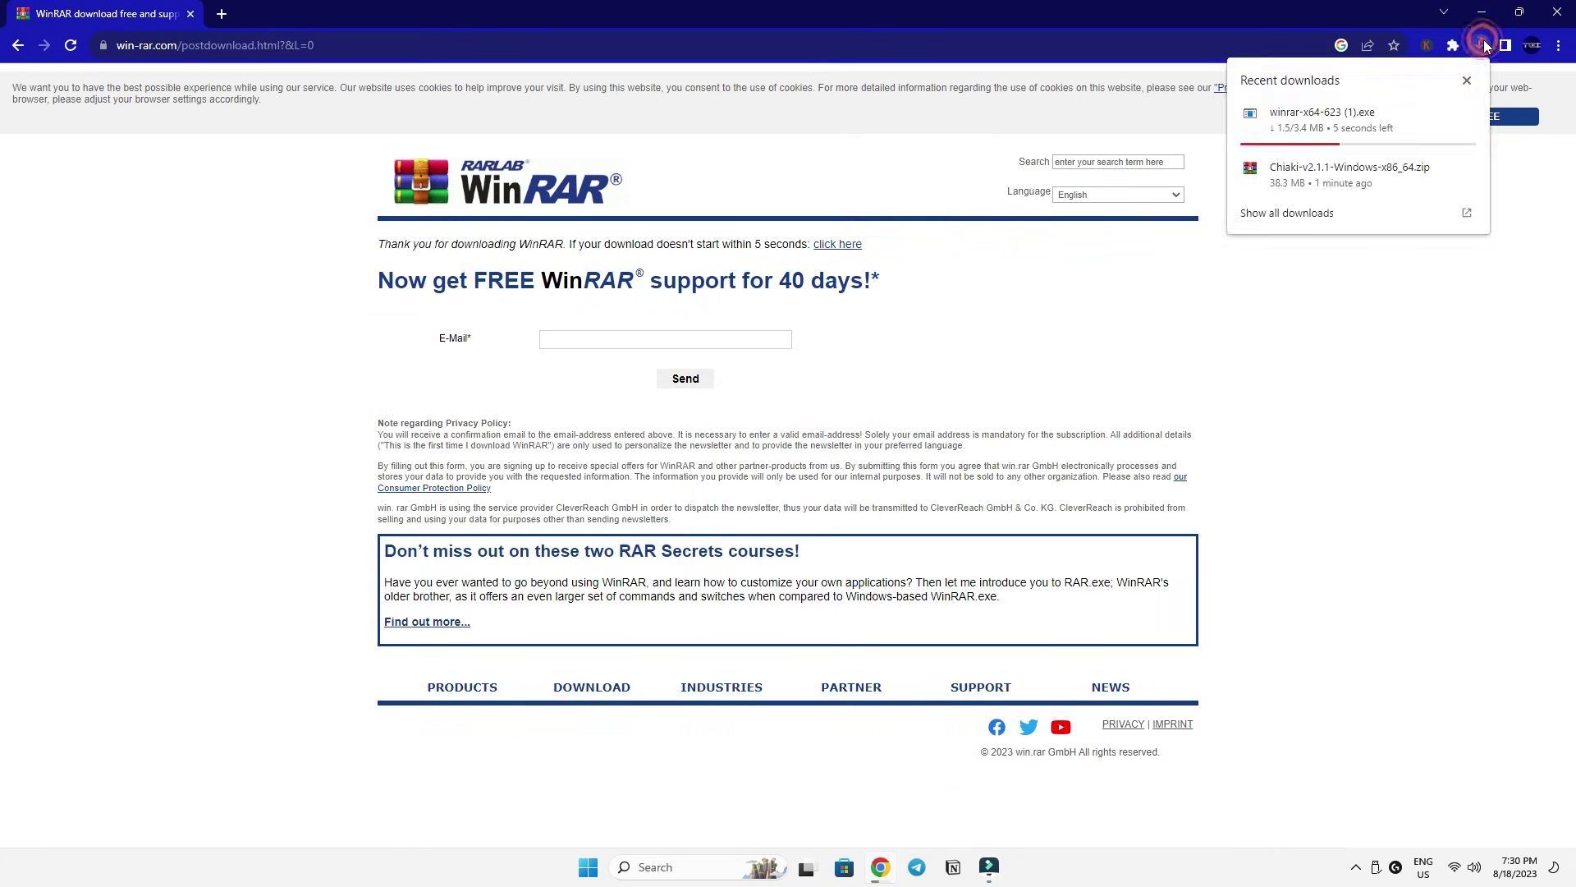
pyautogui.click(1482, 14)
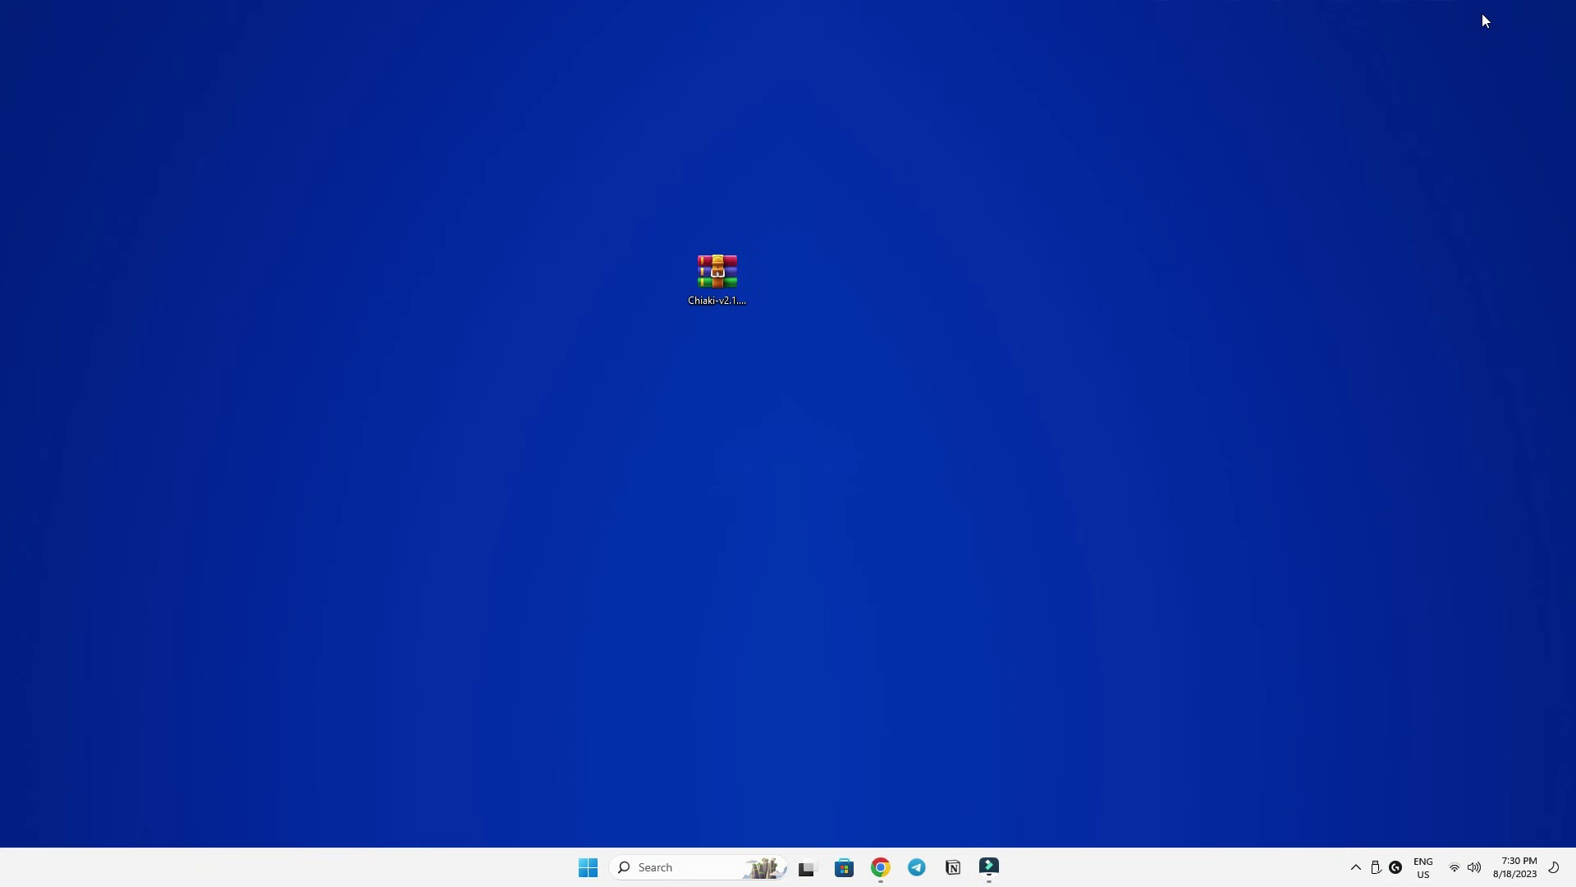
# Open Chiaki-v2.1.1-Windows-x86_64.zip from the desktop with WinRAR archiver as the chosen app.
pyautogui.click(718, 278)
pyautogui.rightClick(718, 278)
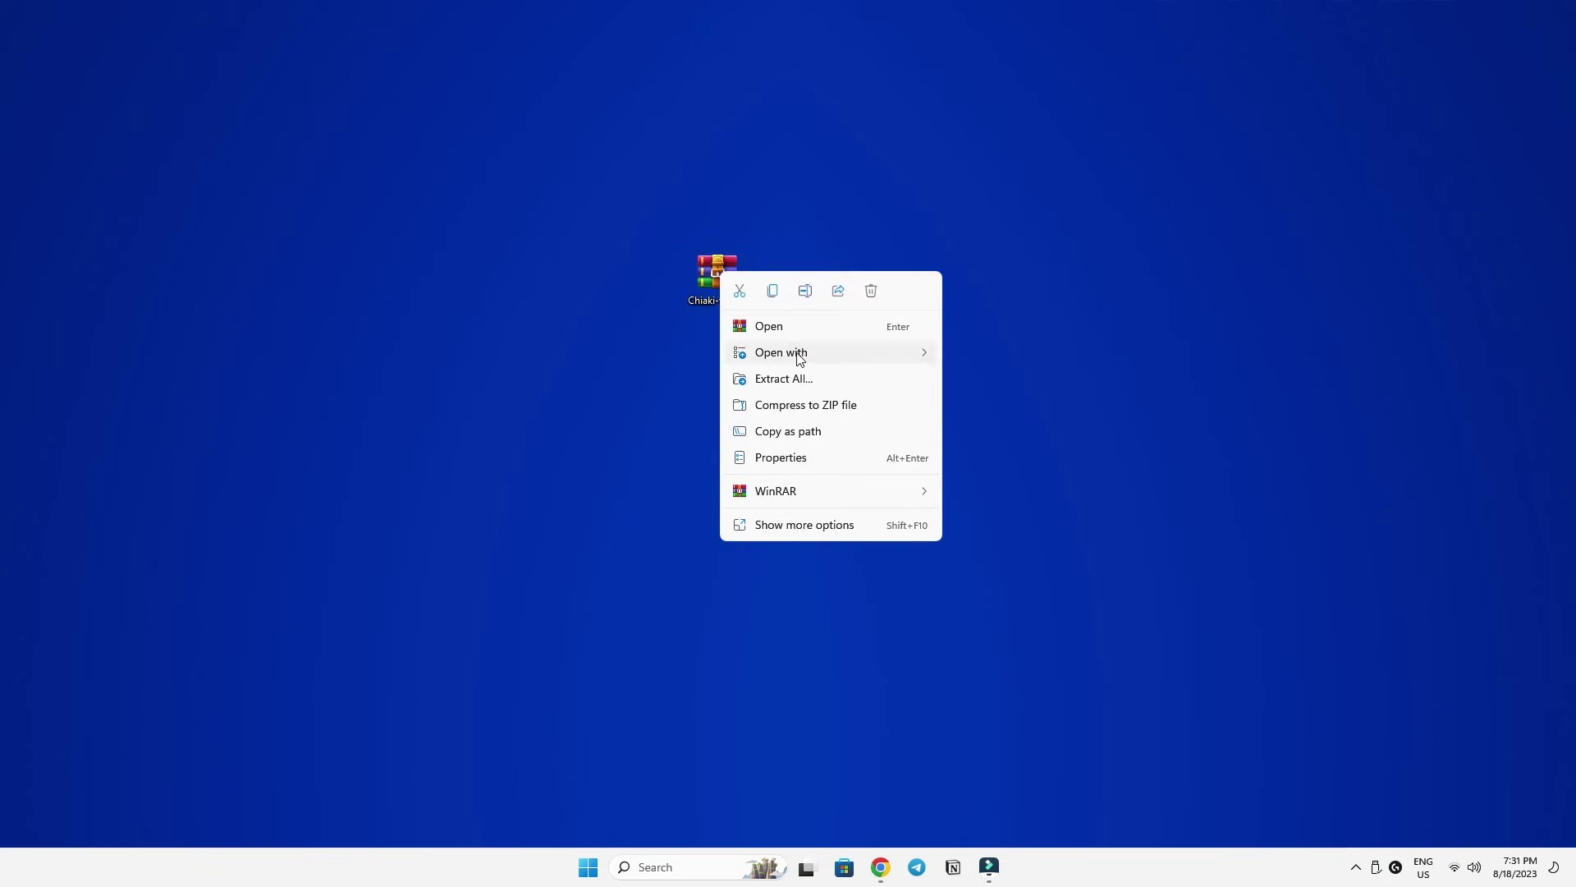
pyautogui.moveTo(798, 355)
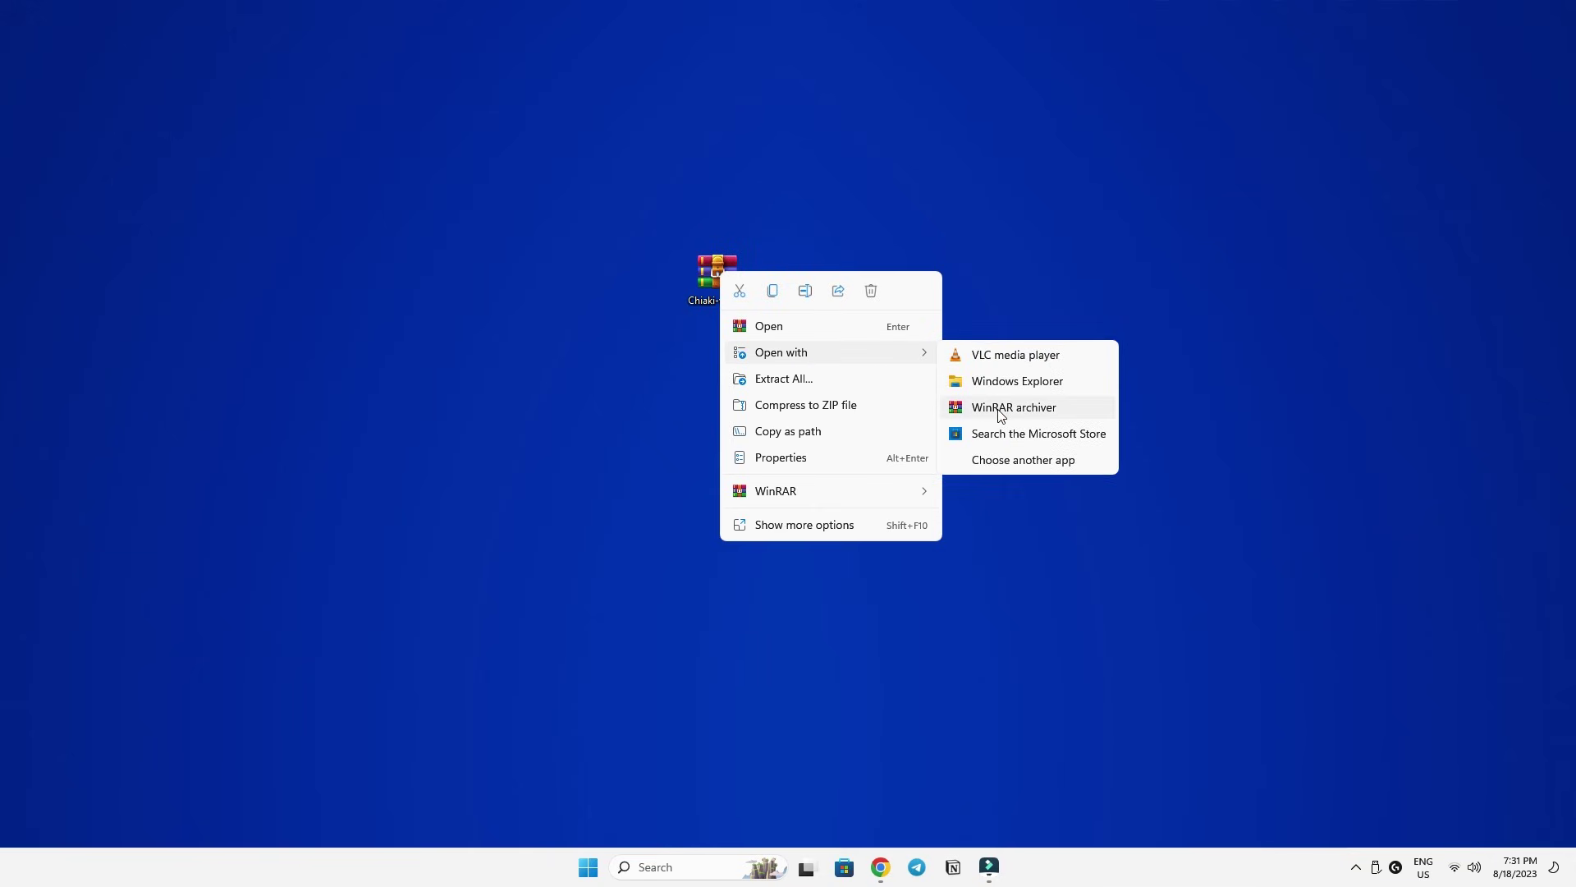
pyautogui.click(1007, 460)
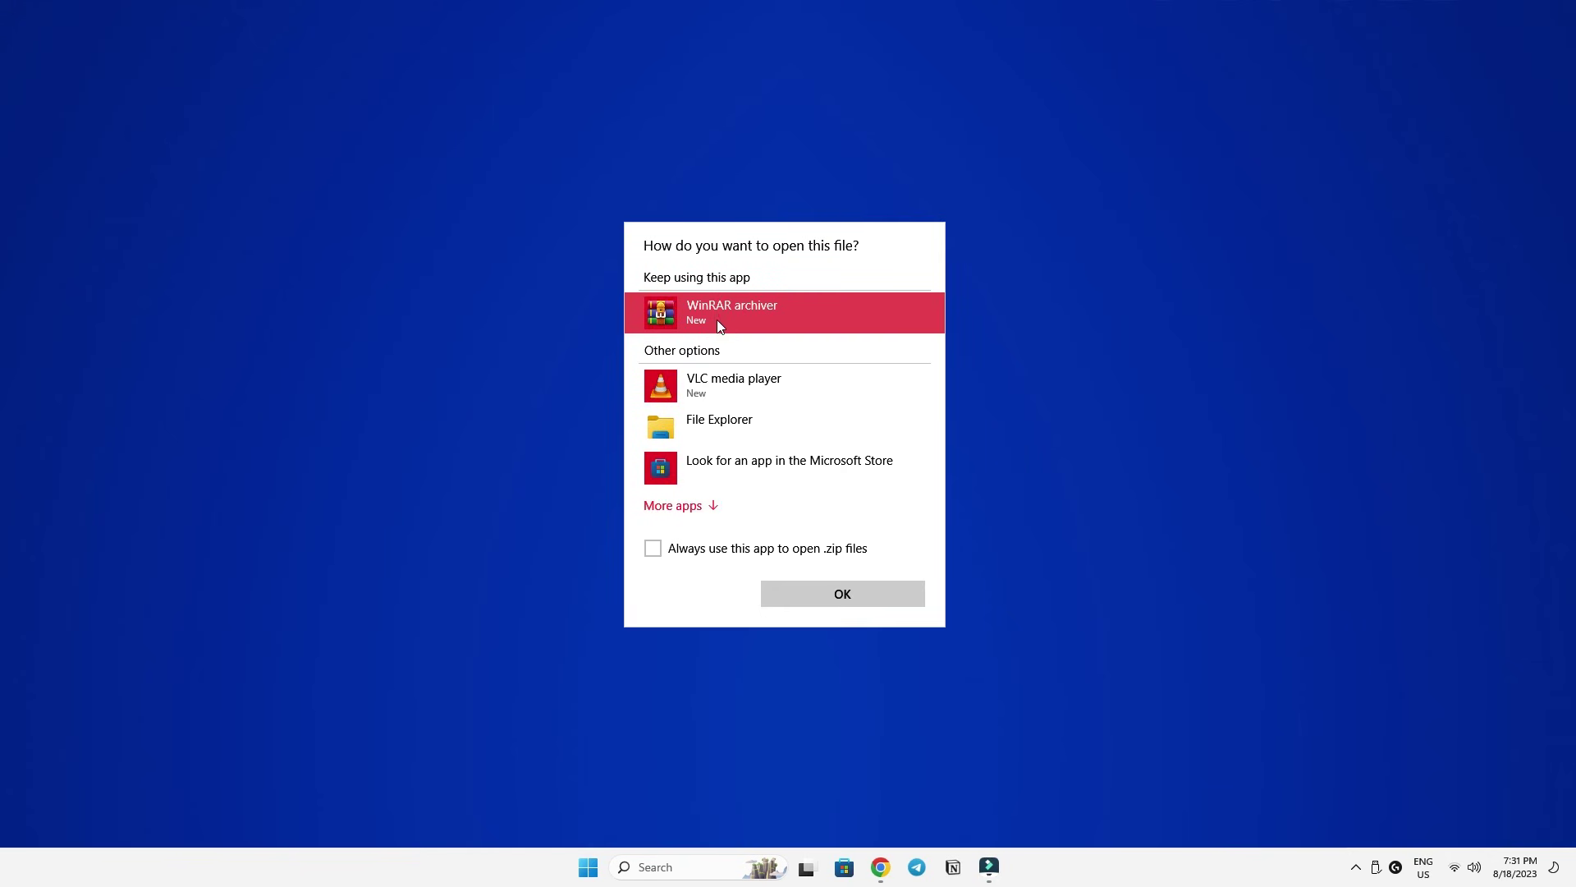
pyautogui.click(854, 596)
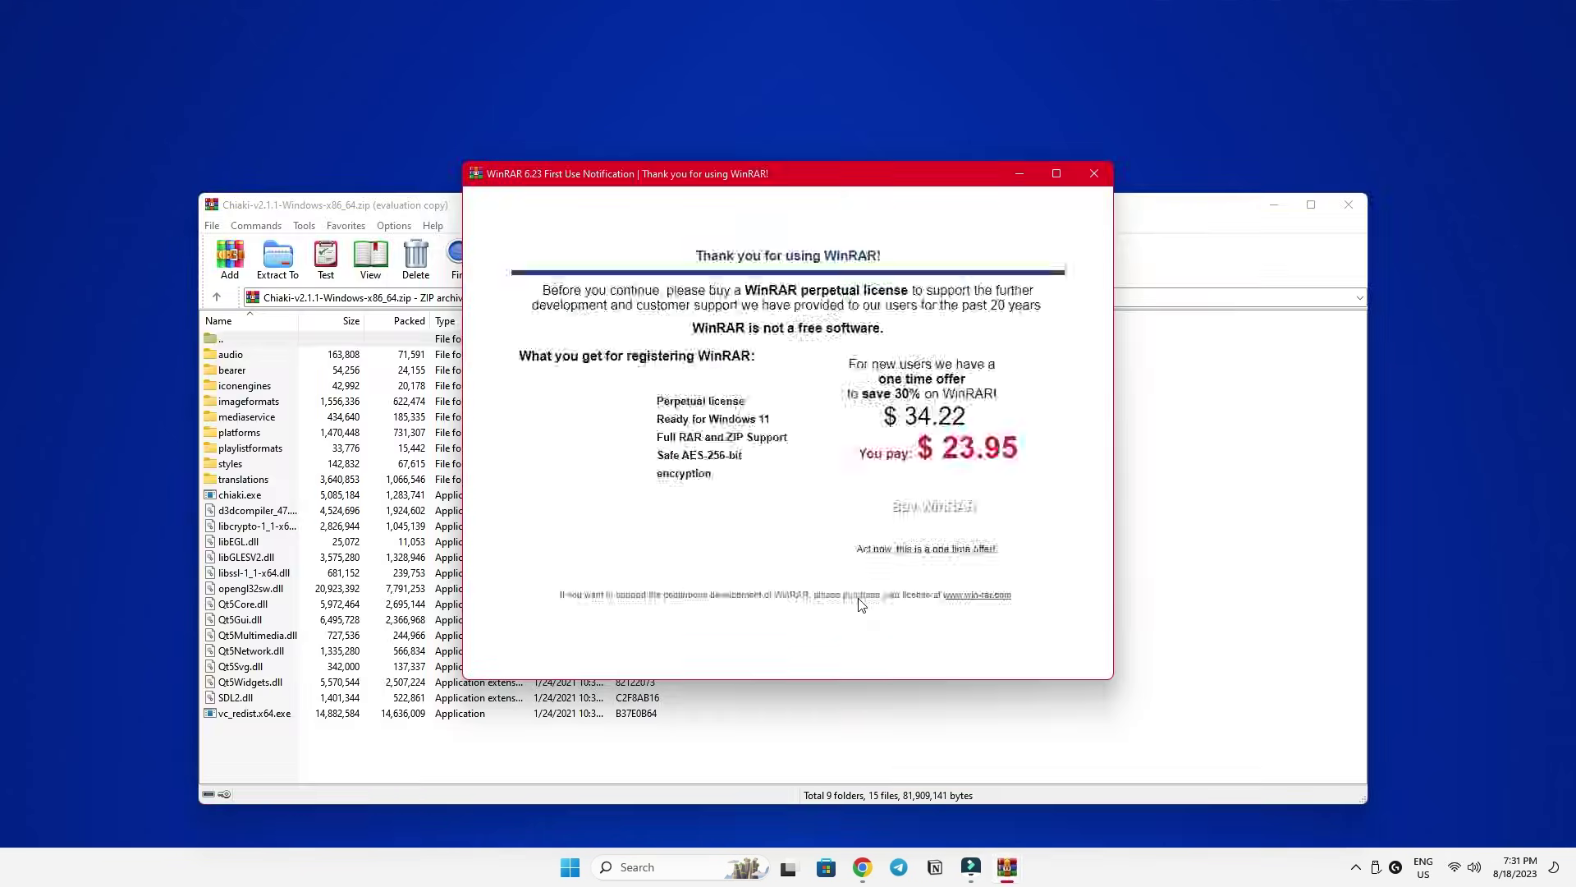
# Extract the Chiaki archive into a new C:\Chiaki-v2.1.1-Windows-x86_64 folder.
pyautogui.click(1096, 174)
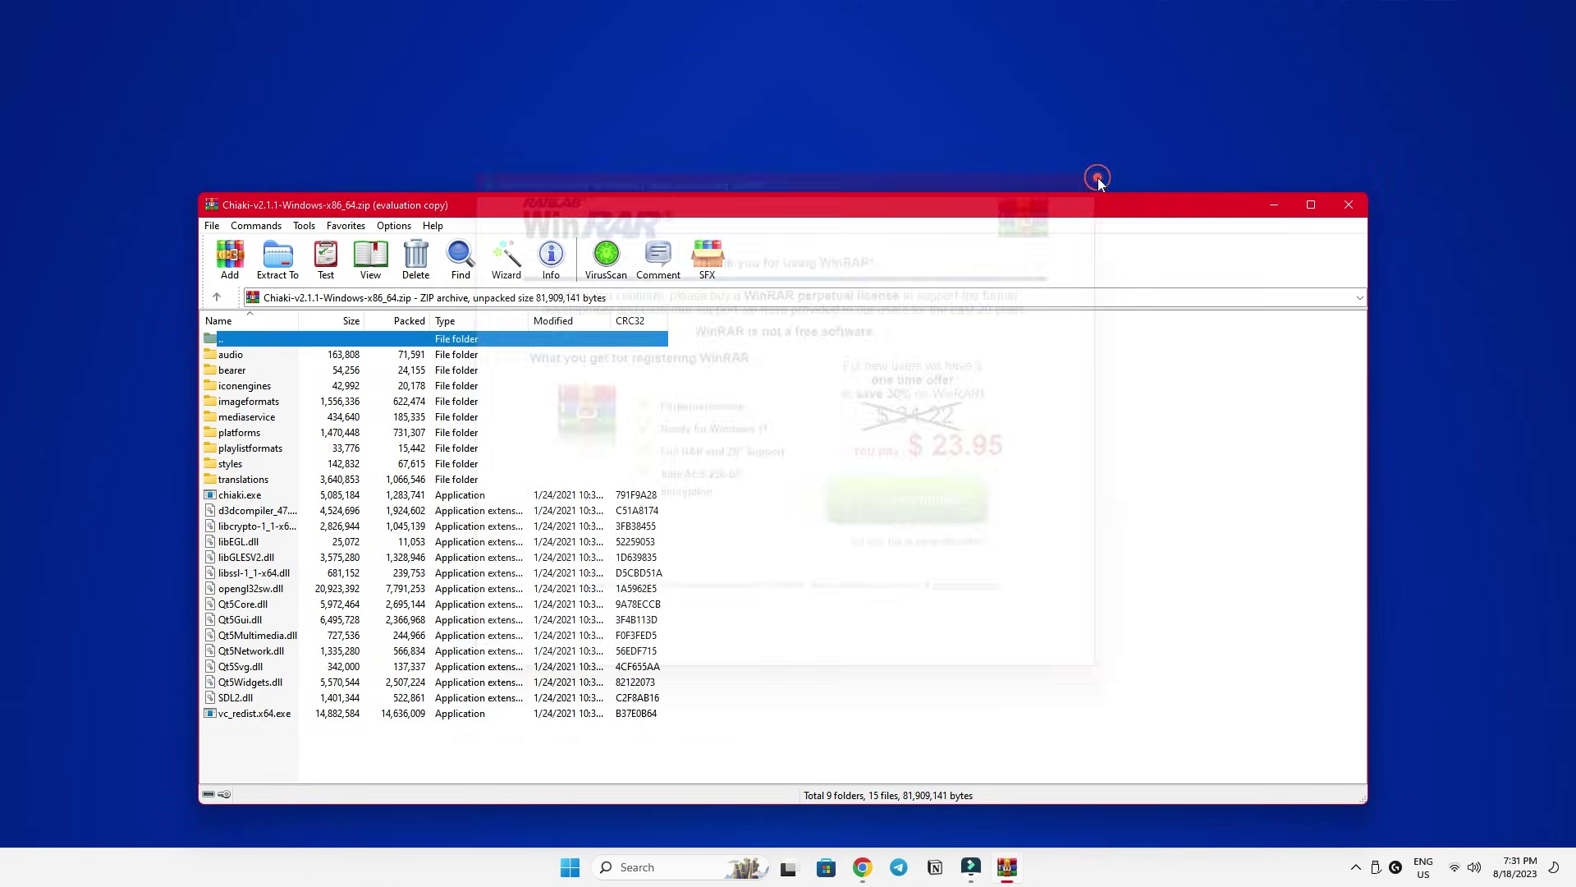
pyautogui.moveTo(1083, 207); pyautogui.dragTo(1087, 176)
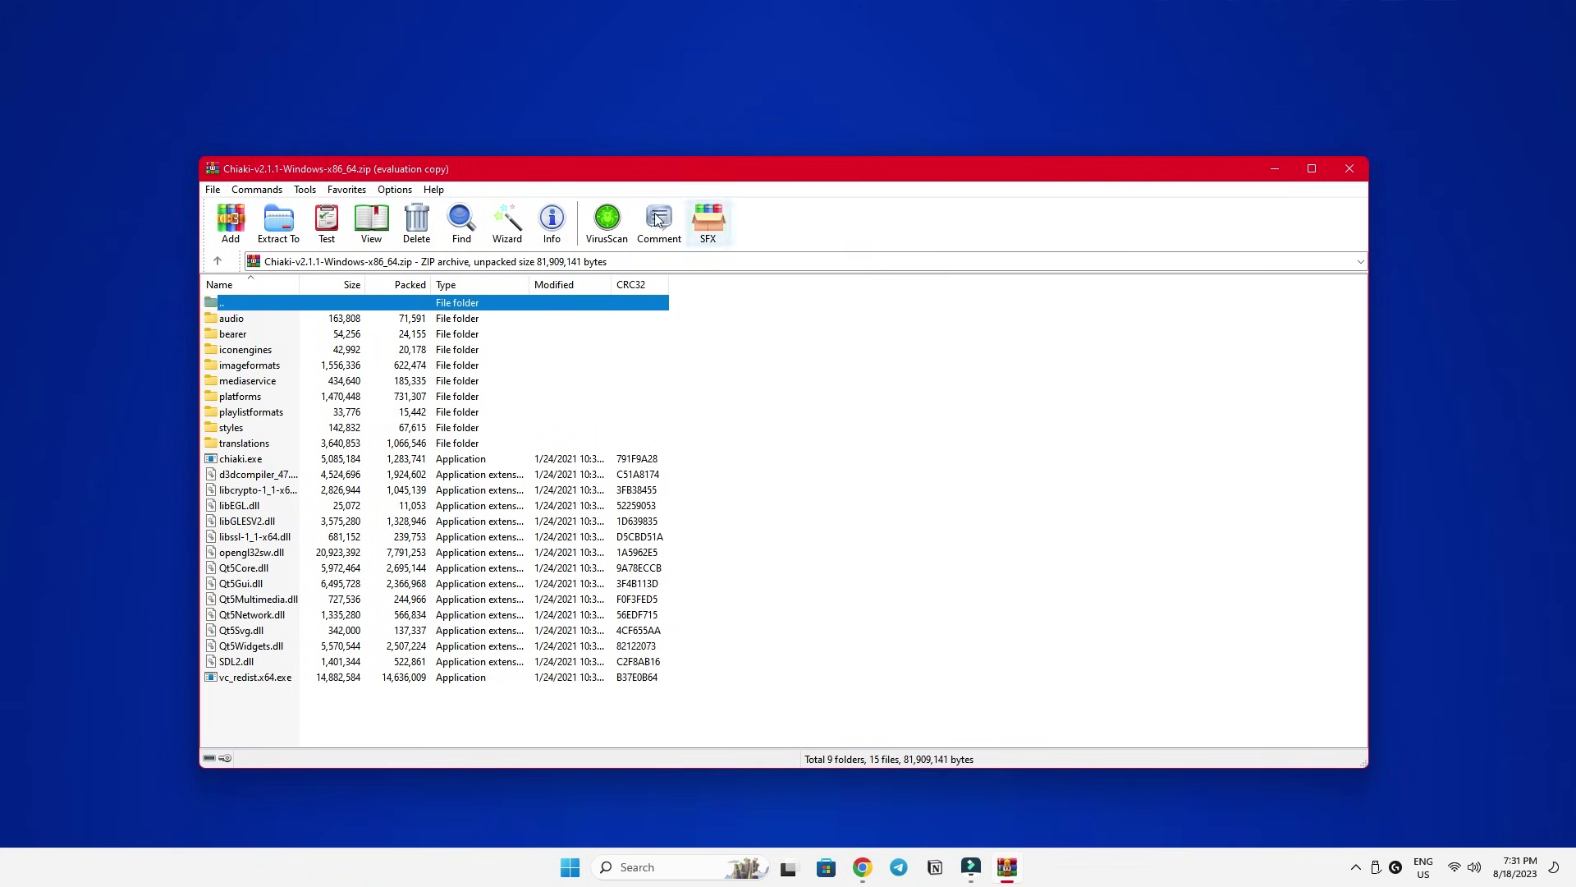
pyautogui.click(281, 223)
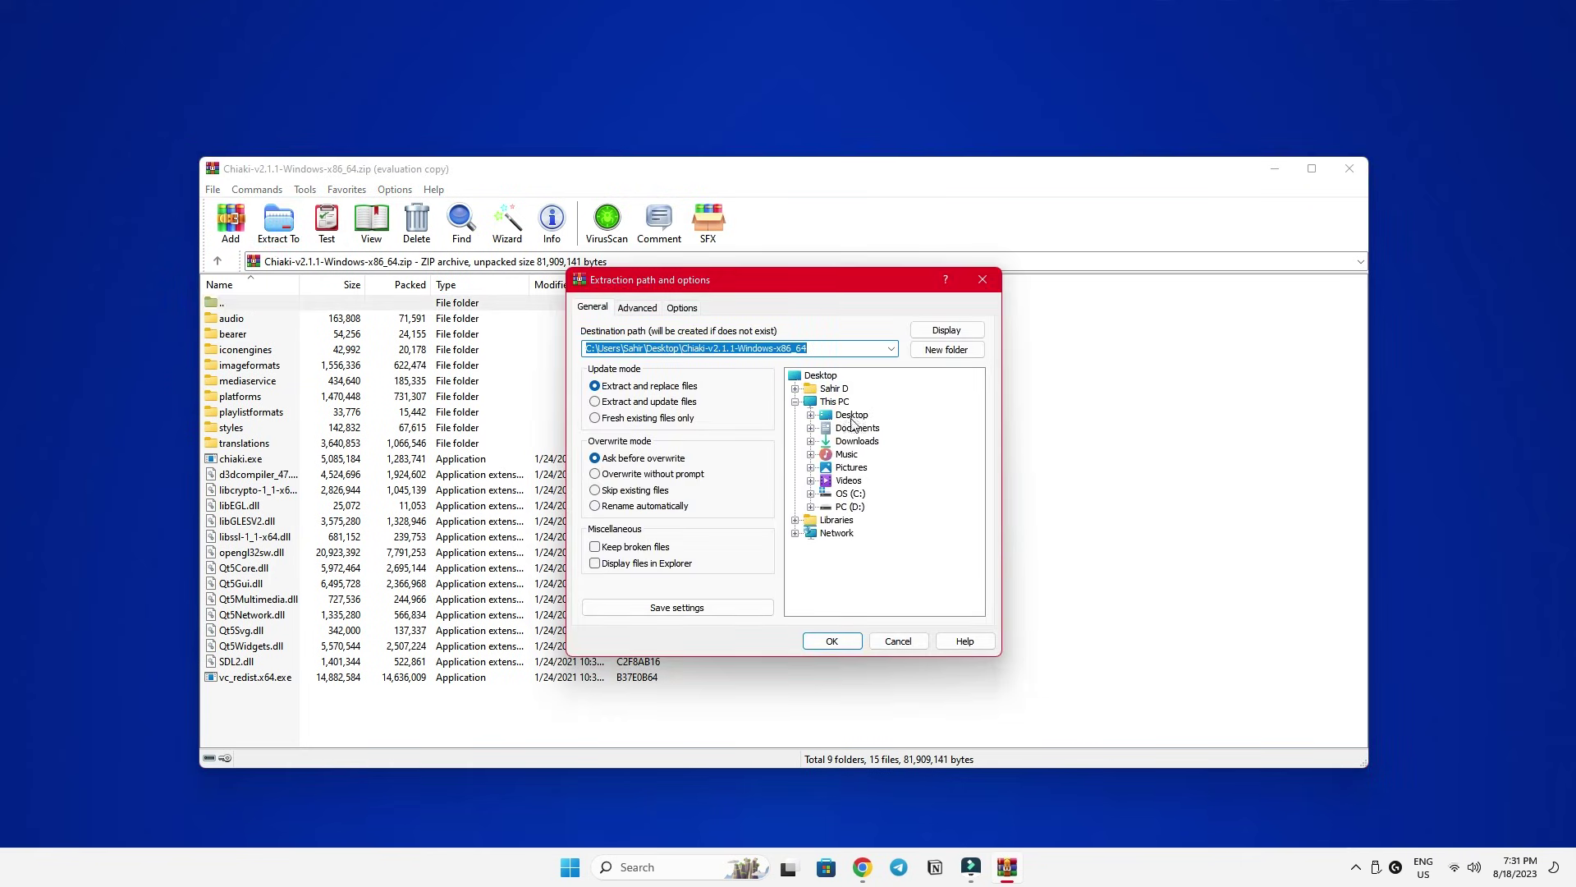
pyautogui.click(811, 492)
pyautogui.click(836, 496)
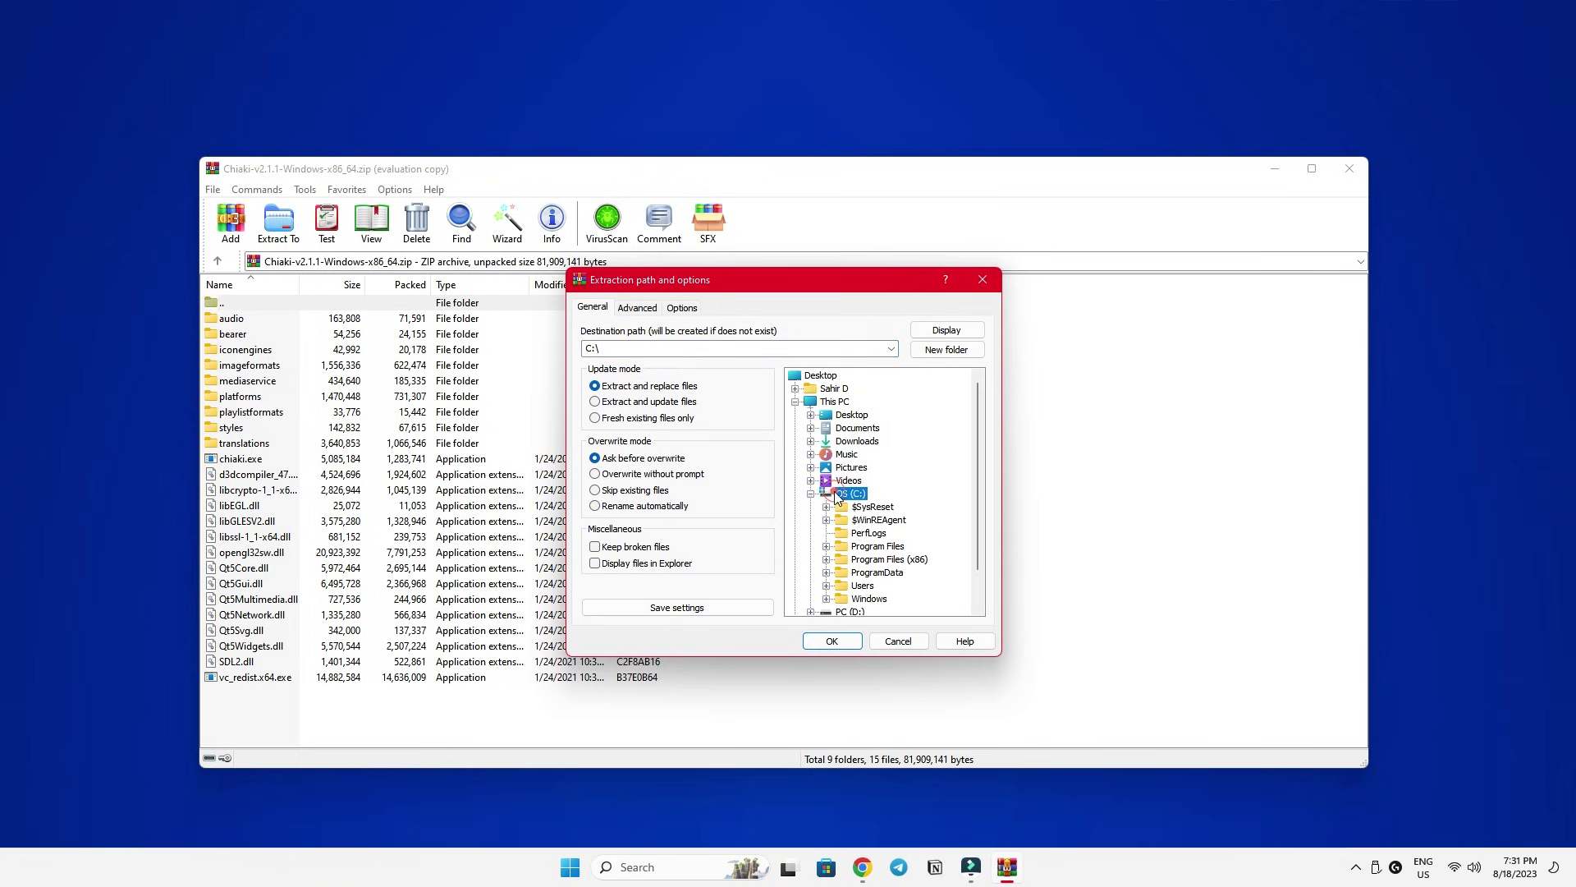
pyautogui.click(938, 349)
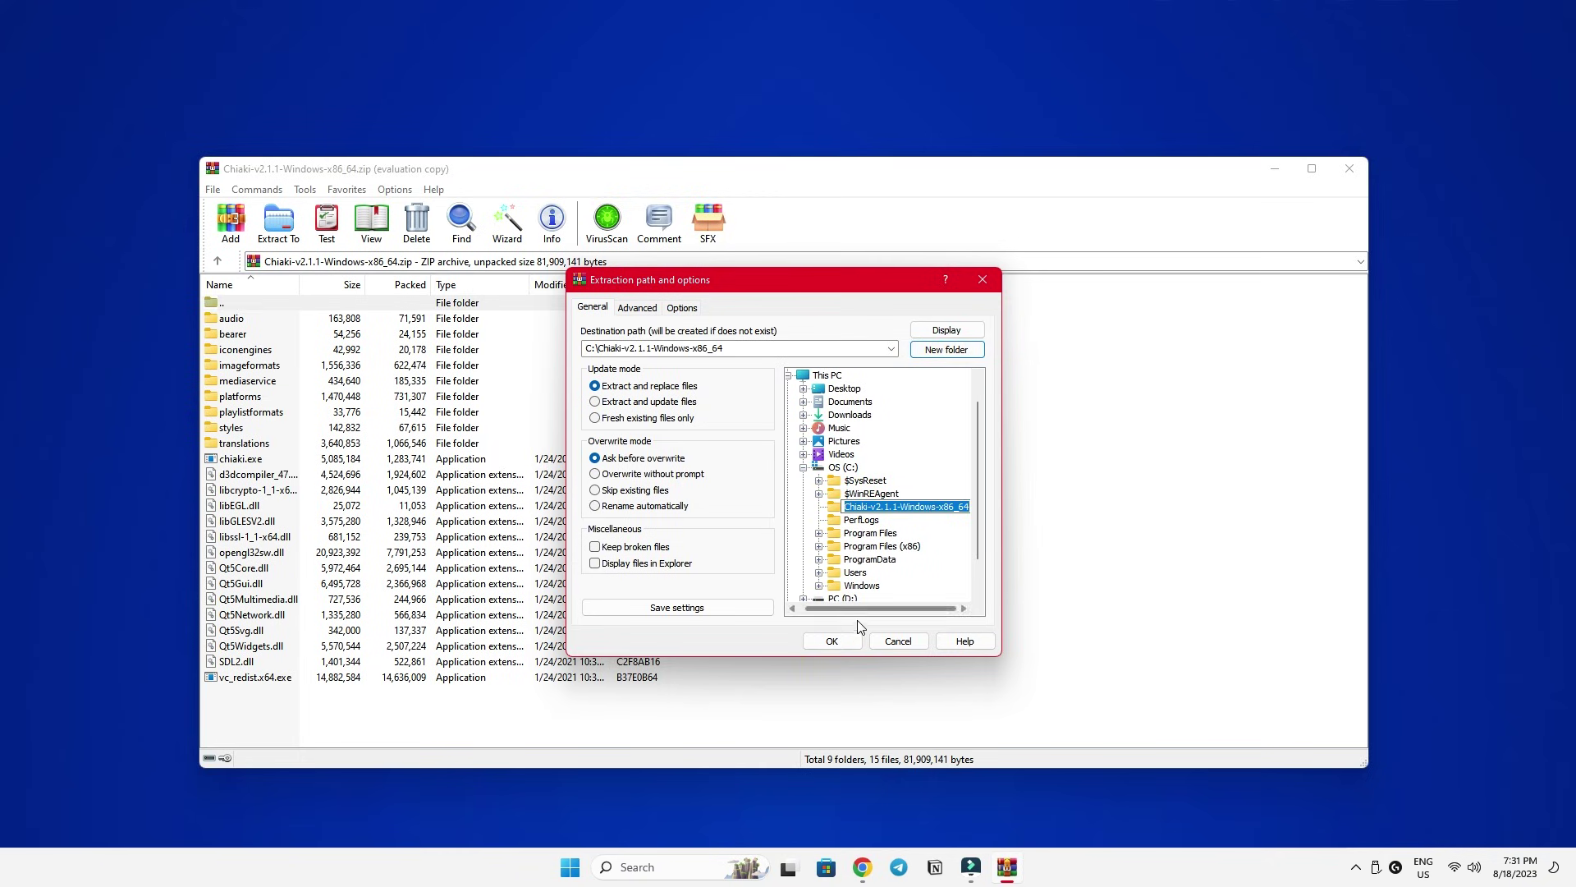
pyautogui.click(832, 640)
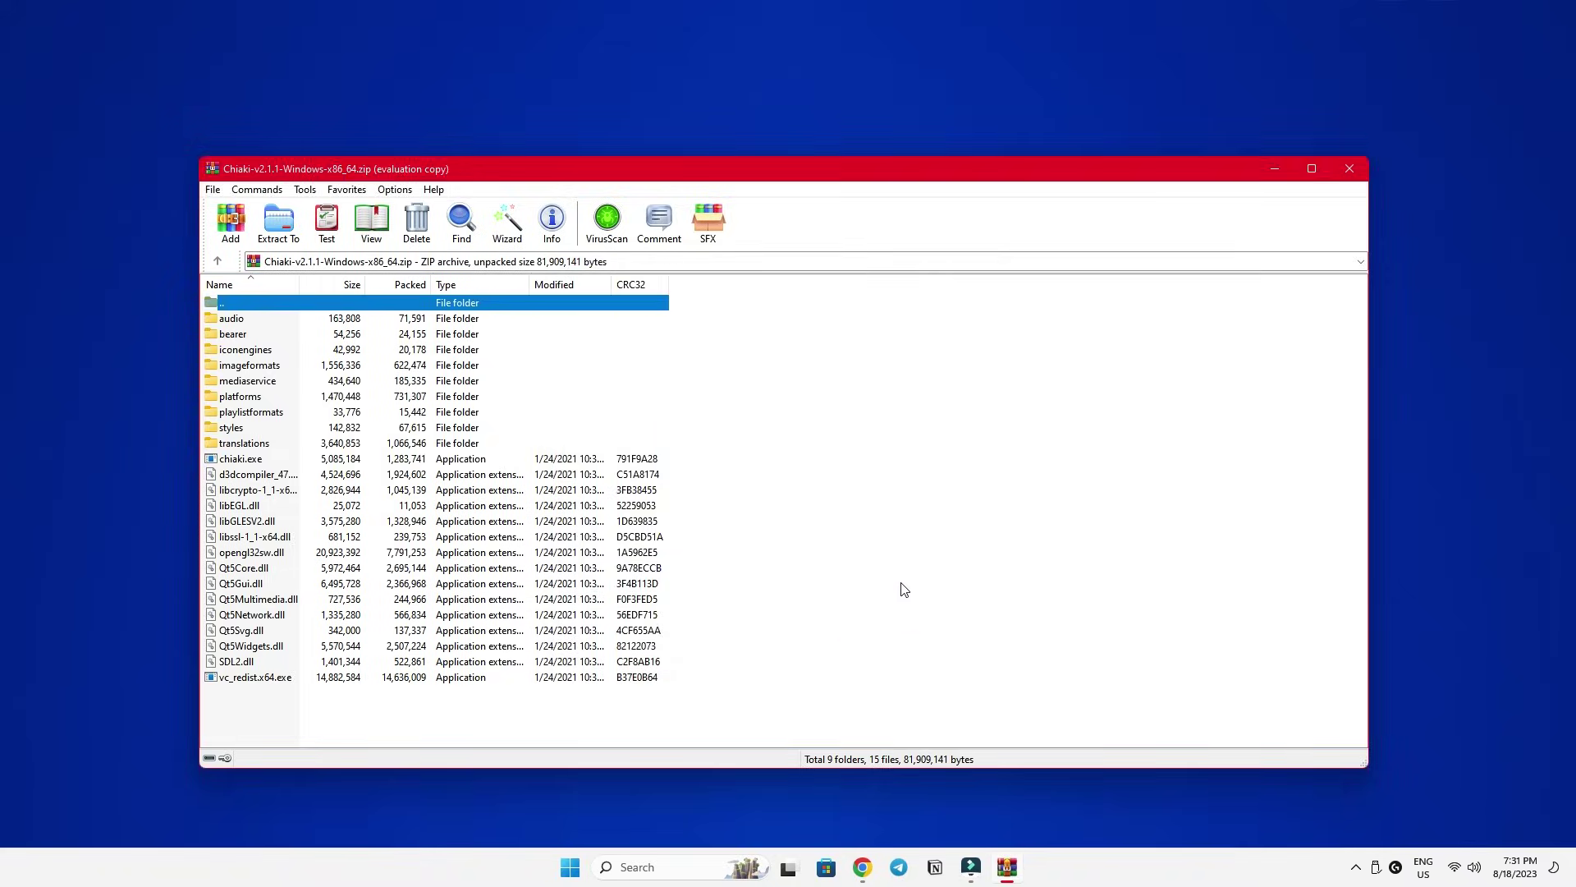
# Close WinRAR and run chiaki from C:\Chiaki-v2.1.1-Windows-x86_64, allowing it through the firewall.
pyautogui.click(1350, 170)
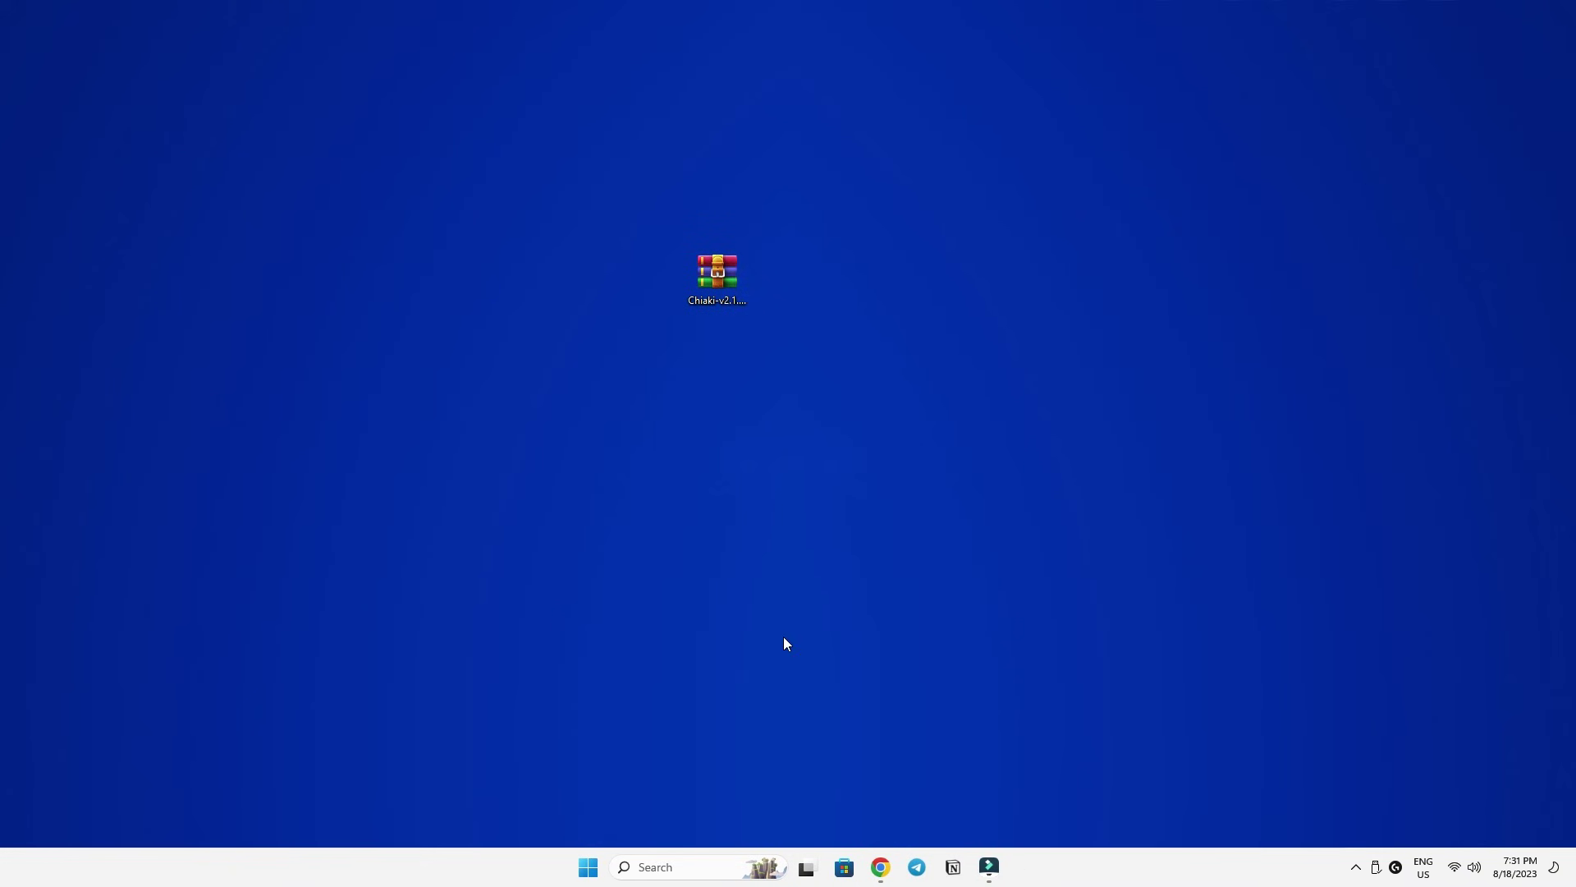
pyautogui.click(589, 866)
pyautogui.click(591, 390)
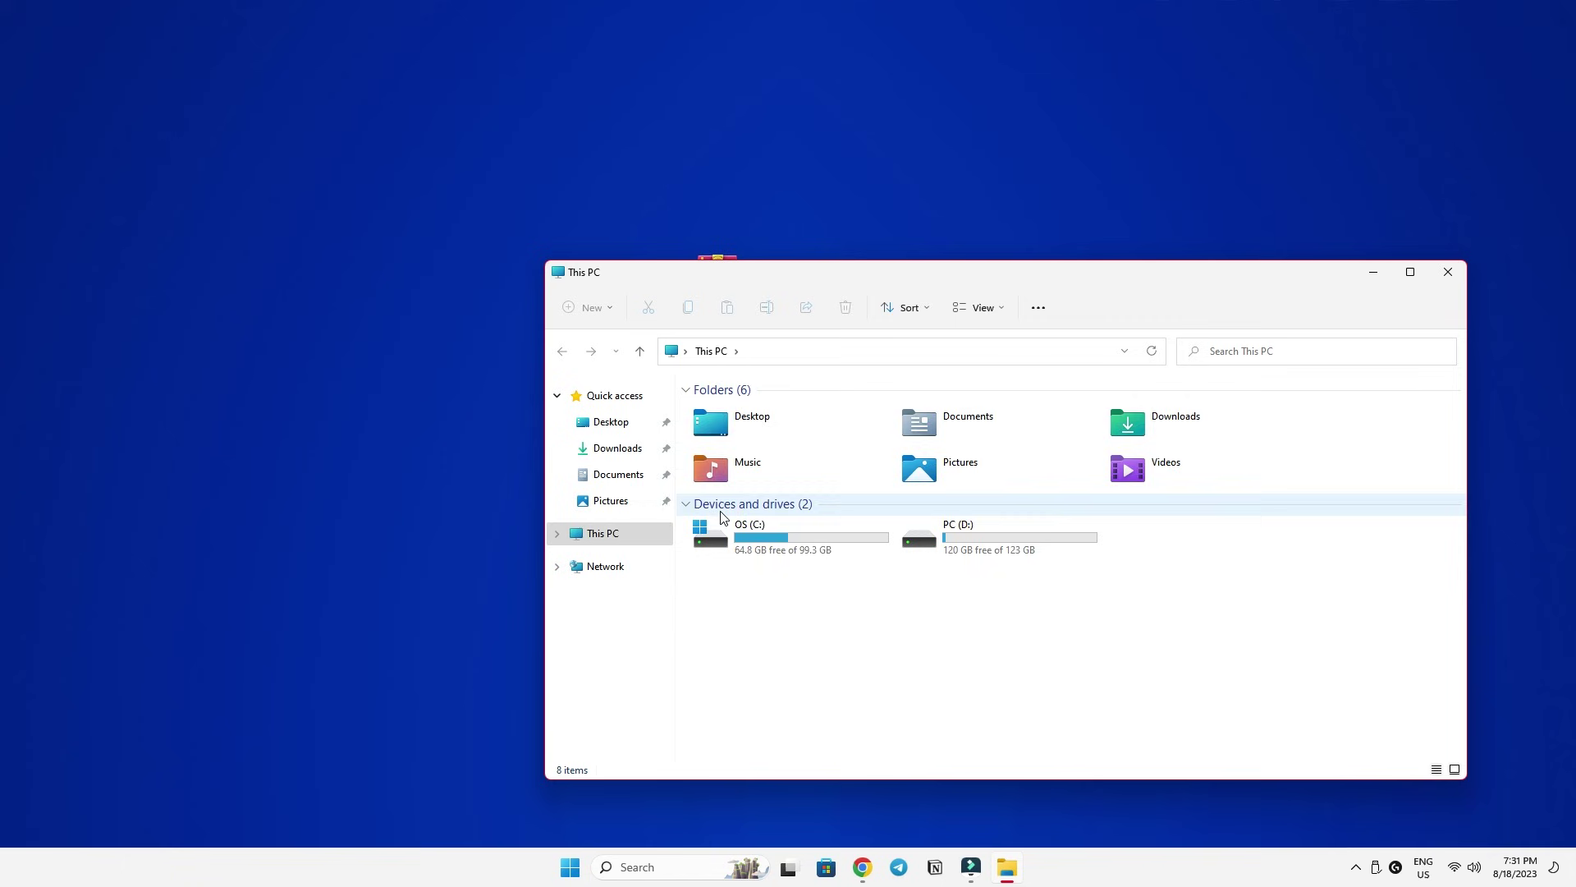
pyautogui.doubleClick(732, 533)
pyautogui.doubleClick(722, 411)
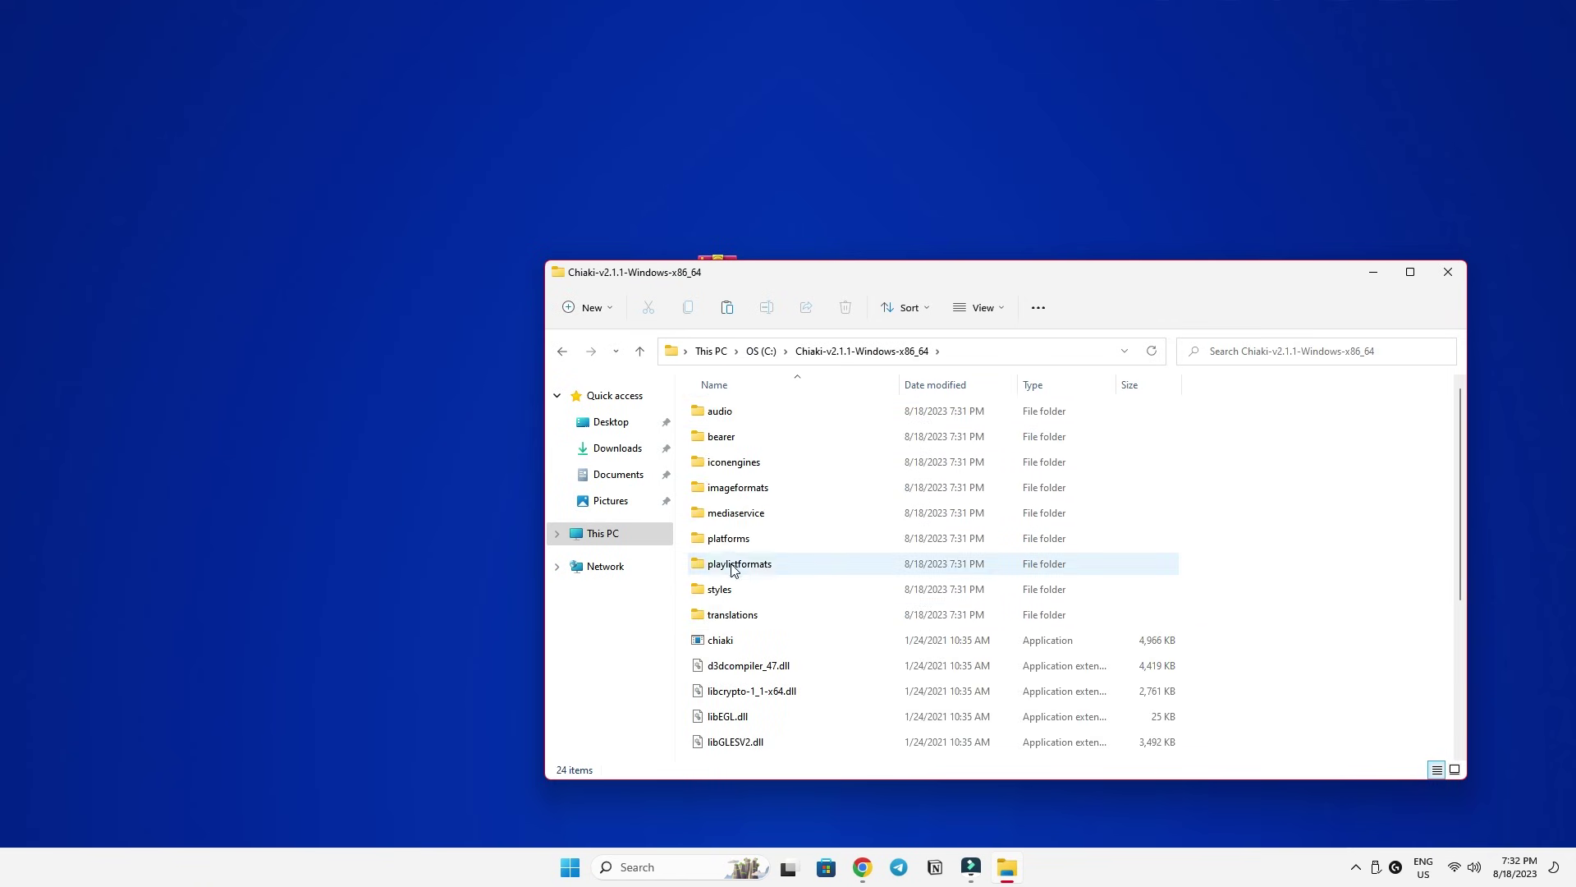
pyautogui.scroll(-2, 731, 526)
pyautogui.click(726, 493)
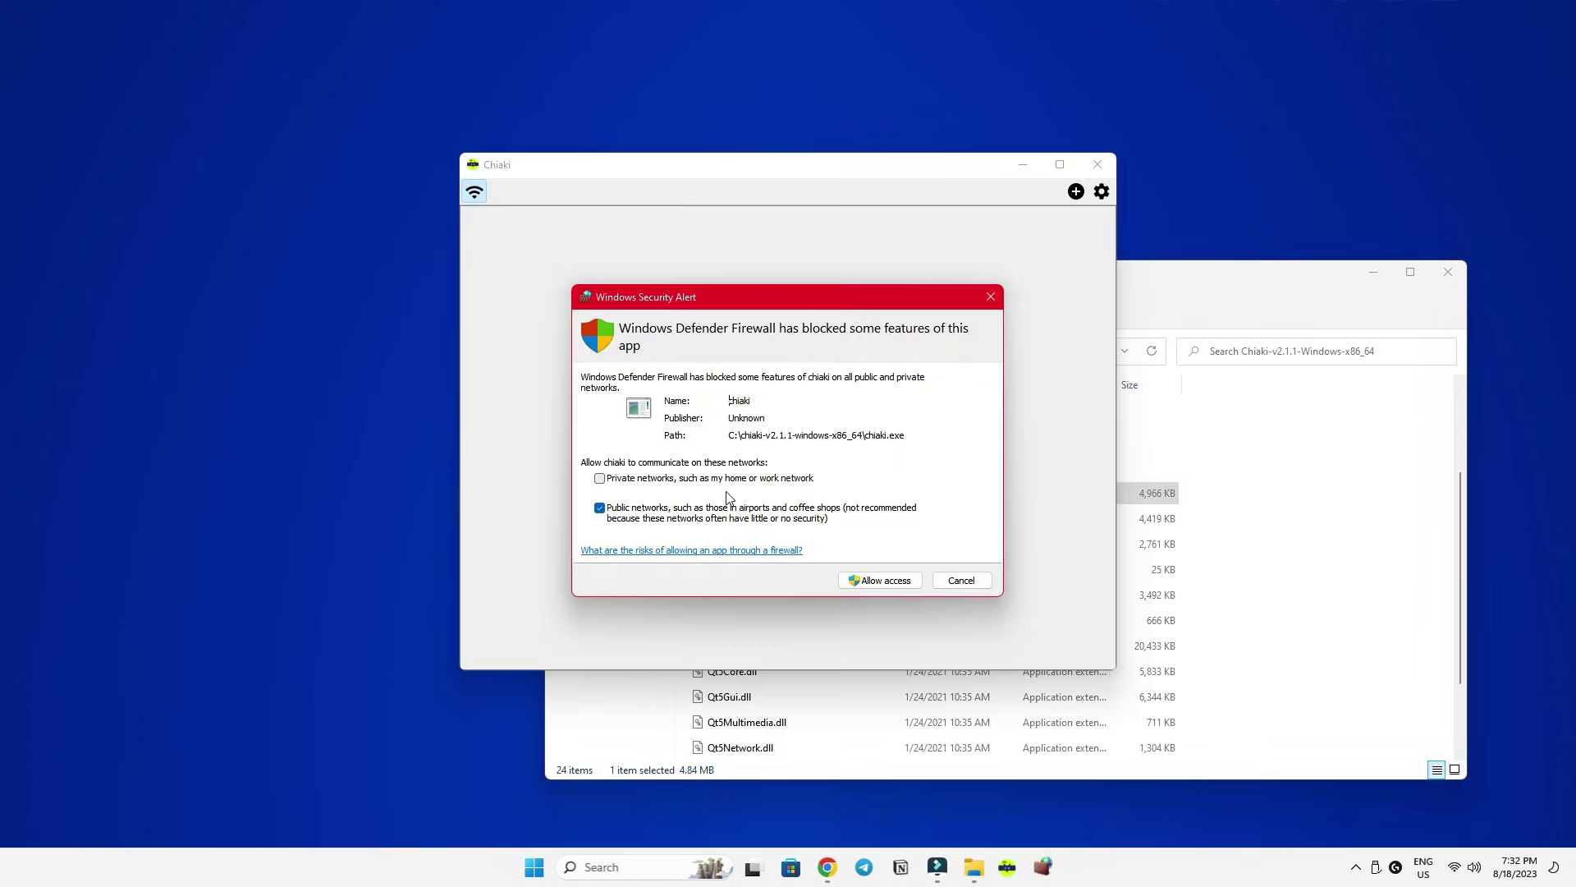
pyautogui.click(878, 579)
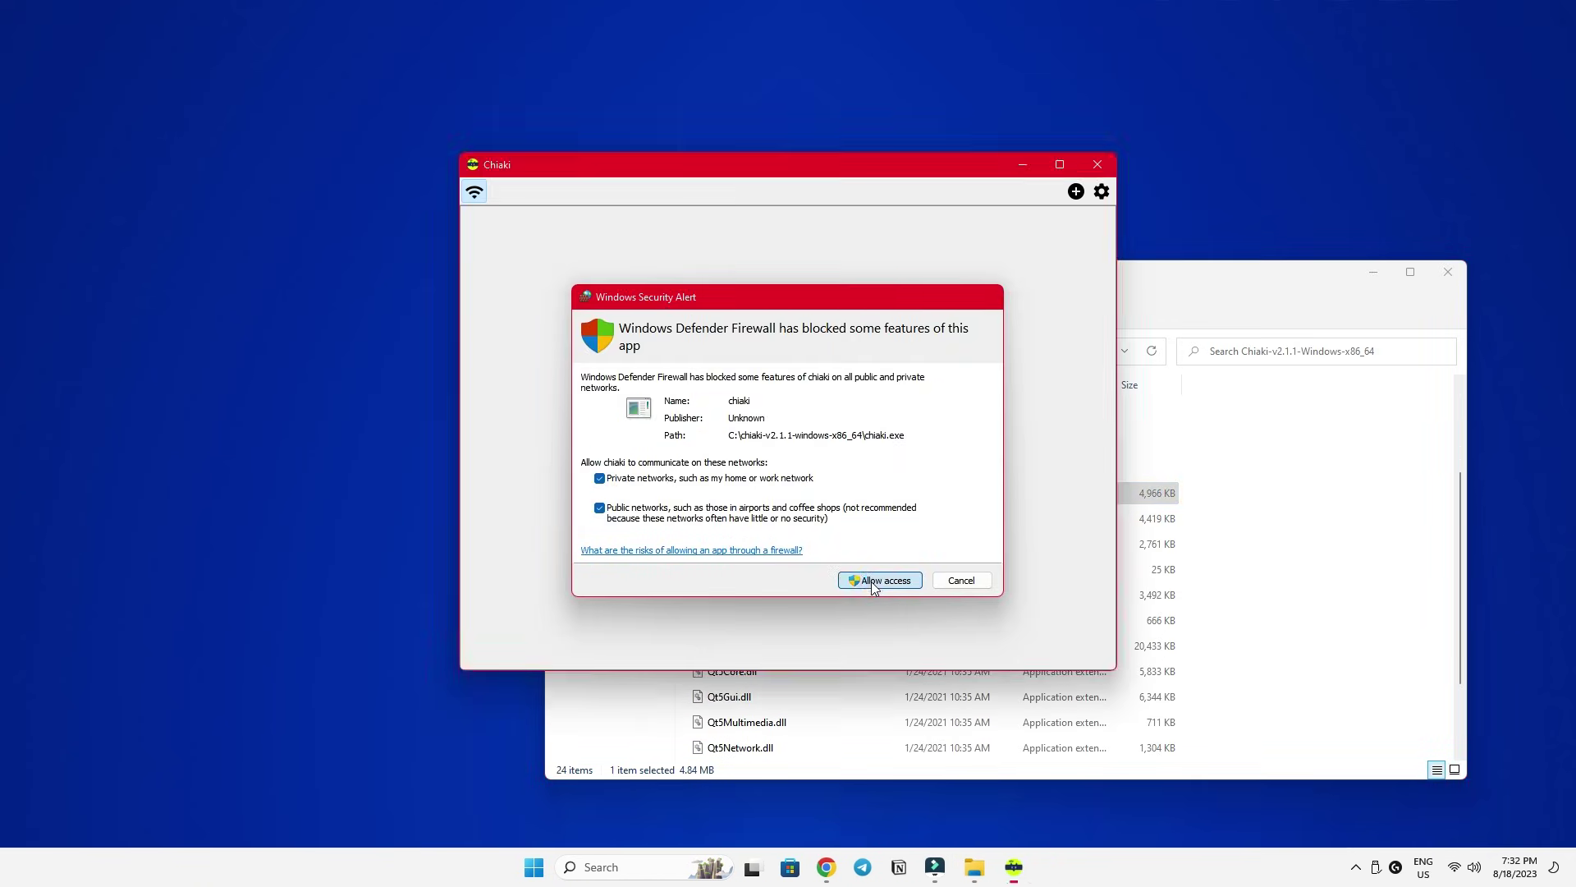
# Create a desktop shortcut to the chiaki application.
pyautogui.moveTo(710, 171); pyautogui.dragTo(272, 150)
pyautogui.click(913, 282)
pyautogui.moveTo(914, 282); pyautogui.dragTo(1073, 201)
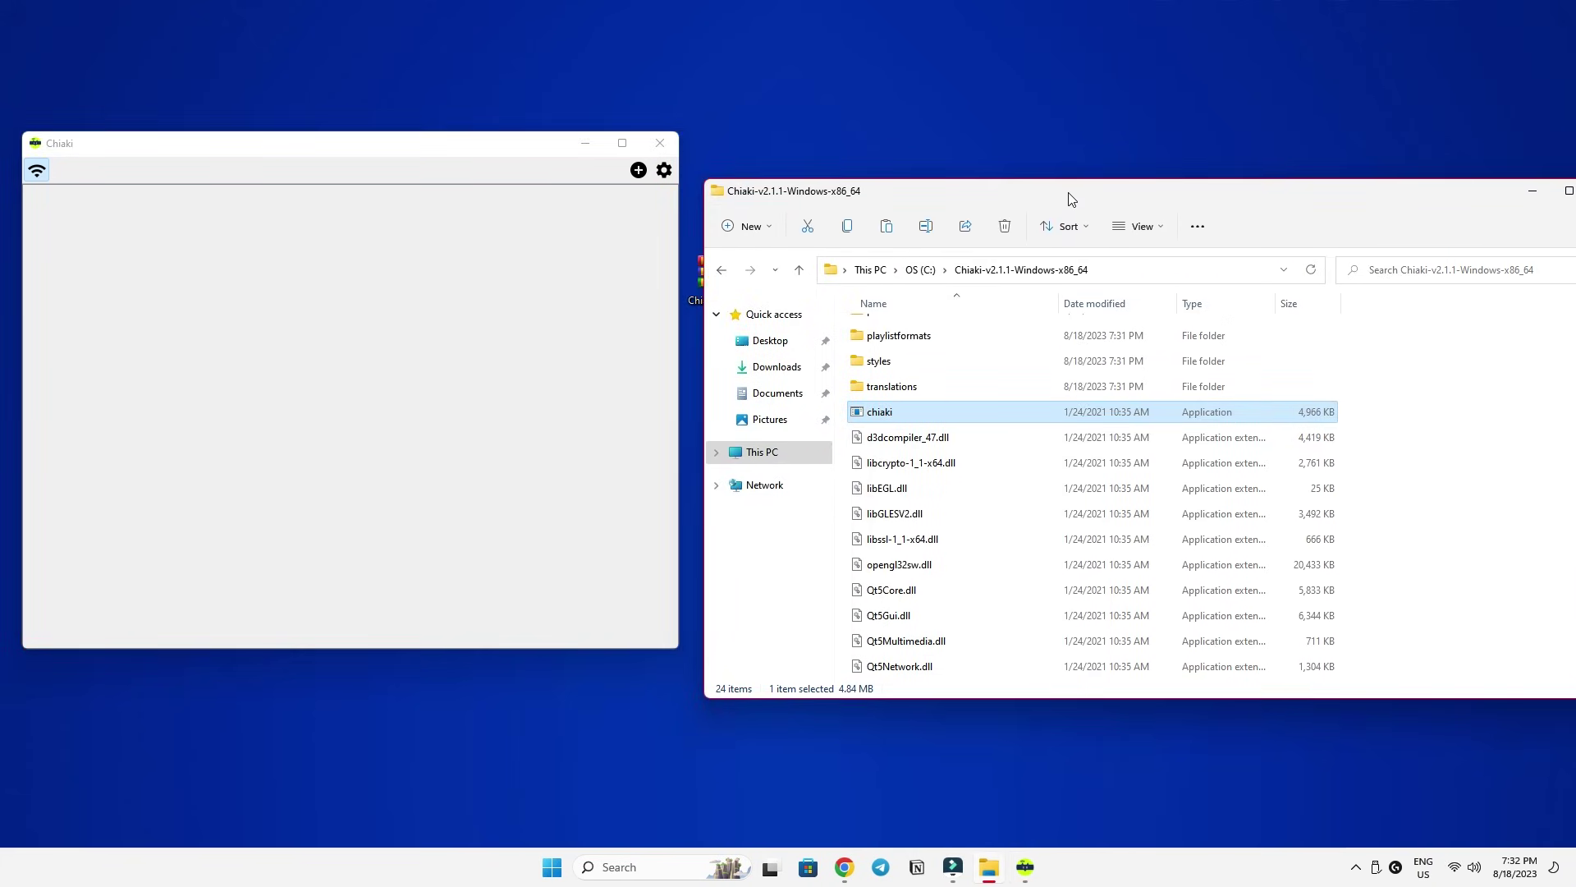
pyautogui.rightClick(930, 408)
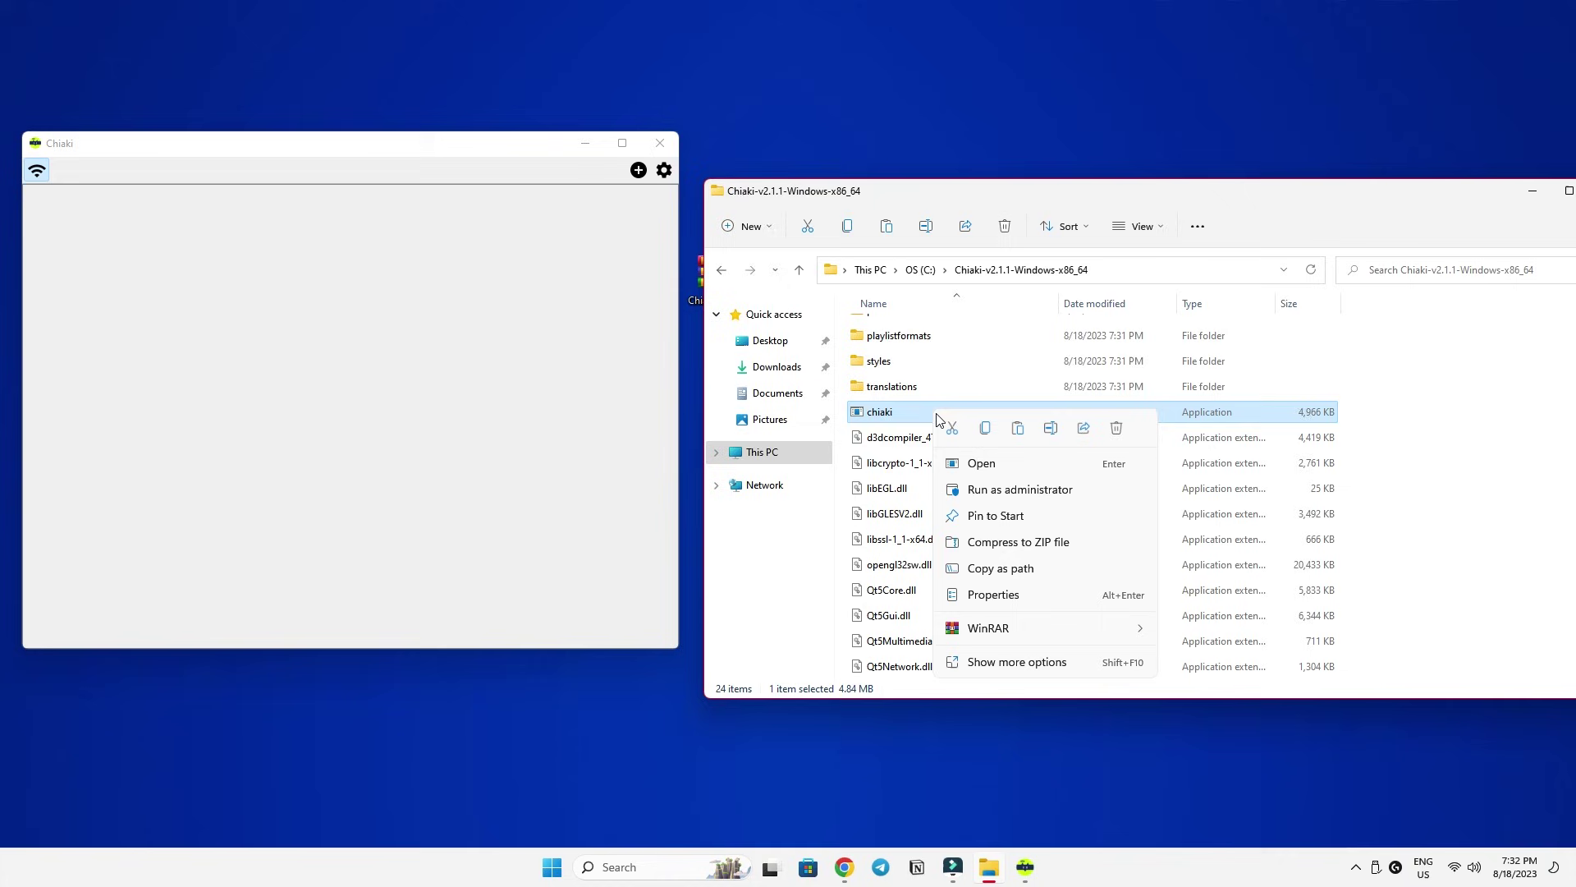
pyautogui.click(998, 662)
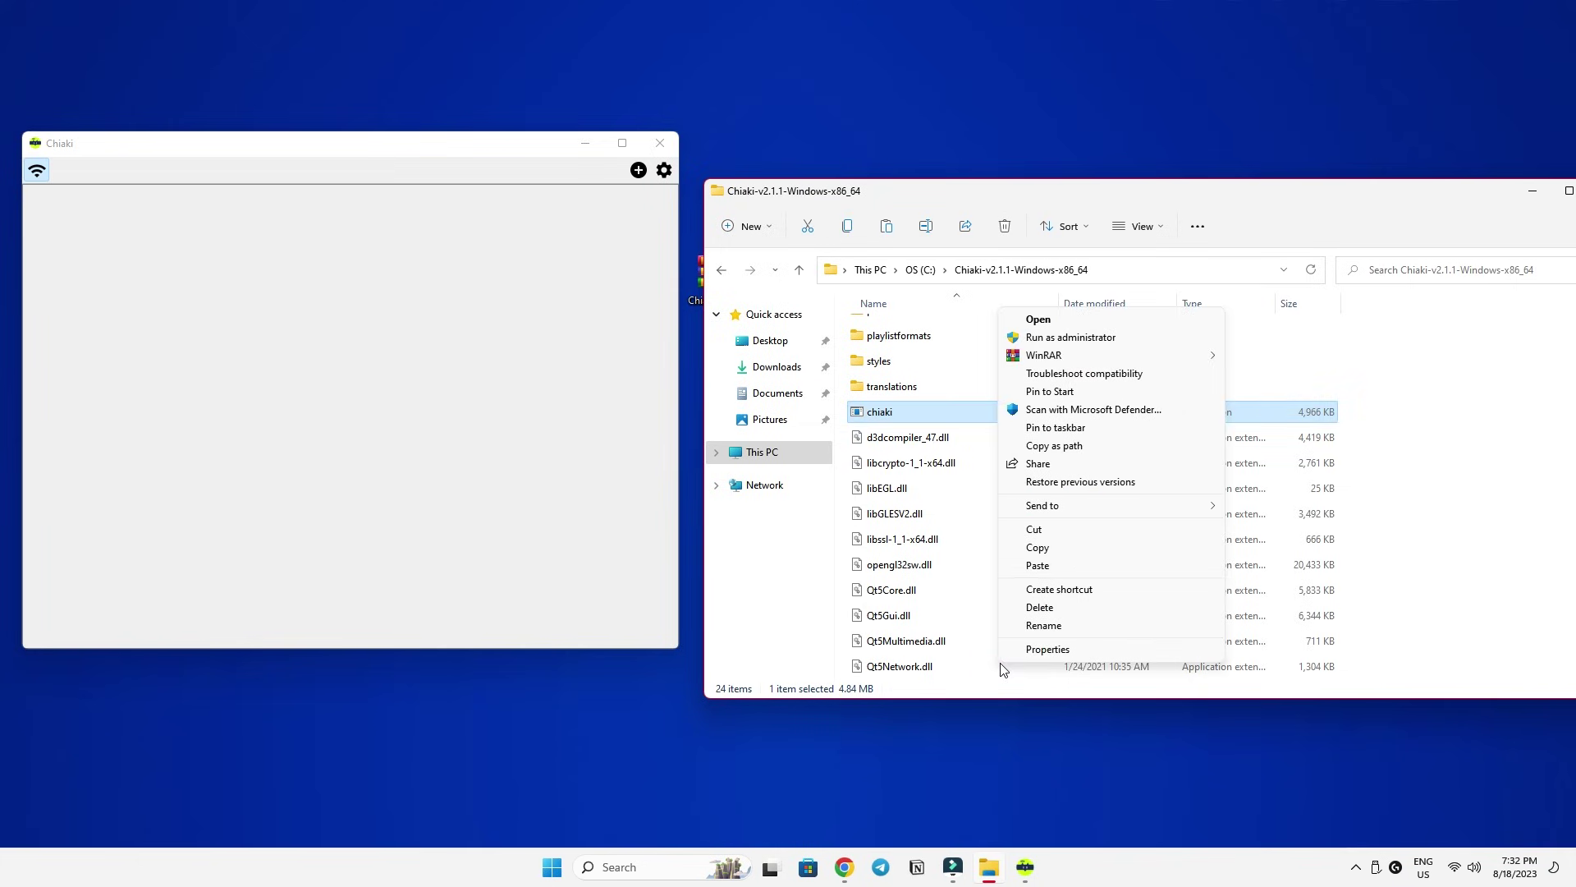
pyautogui.moveTo(1064, 511)
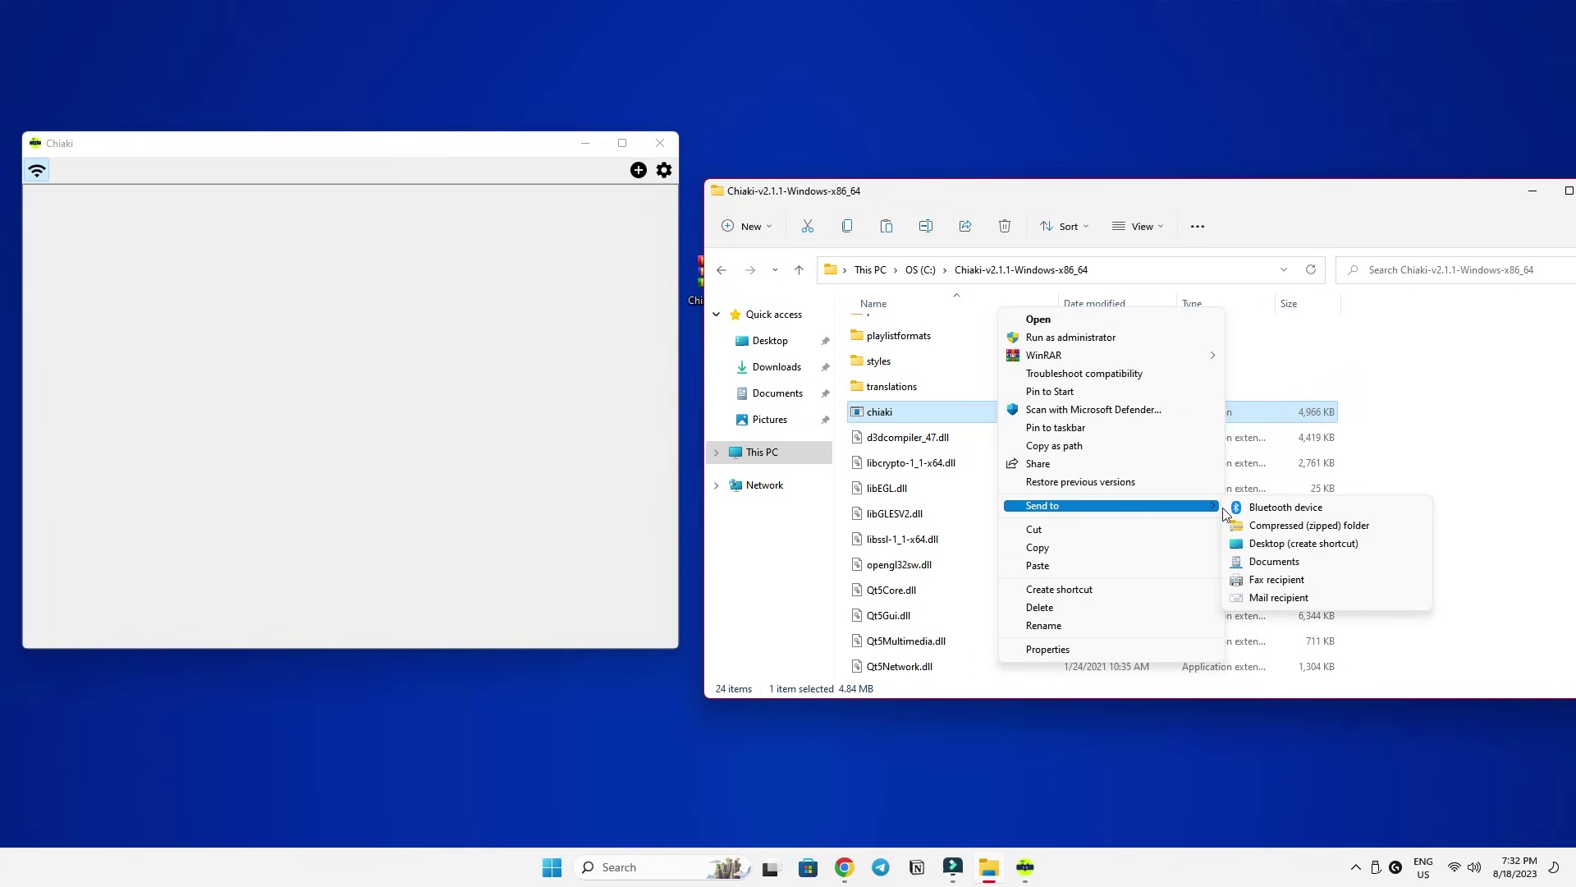
pyautogui.click(1281, 543)
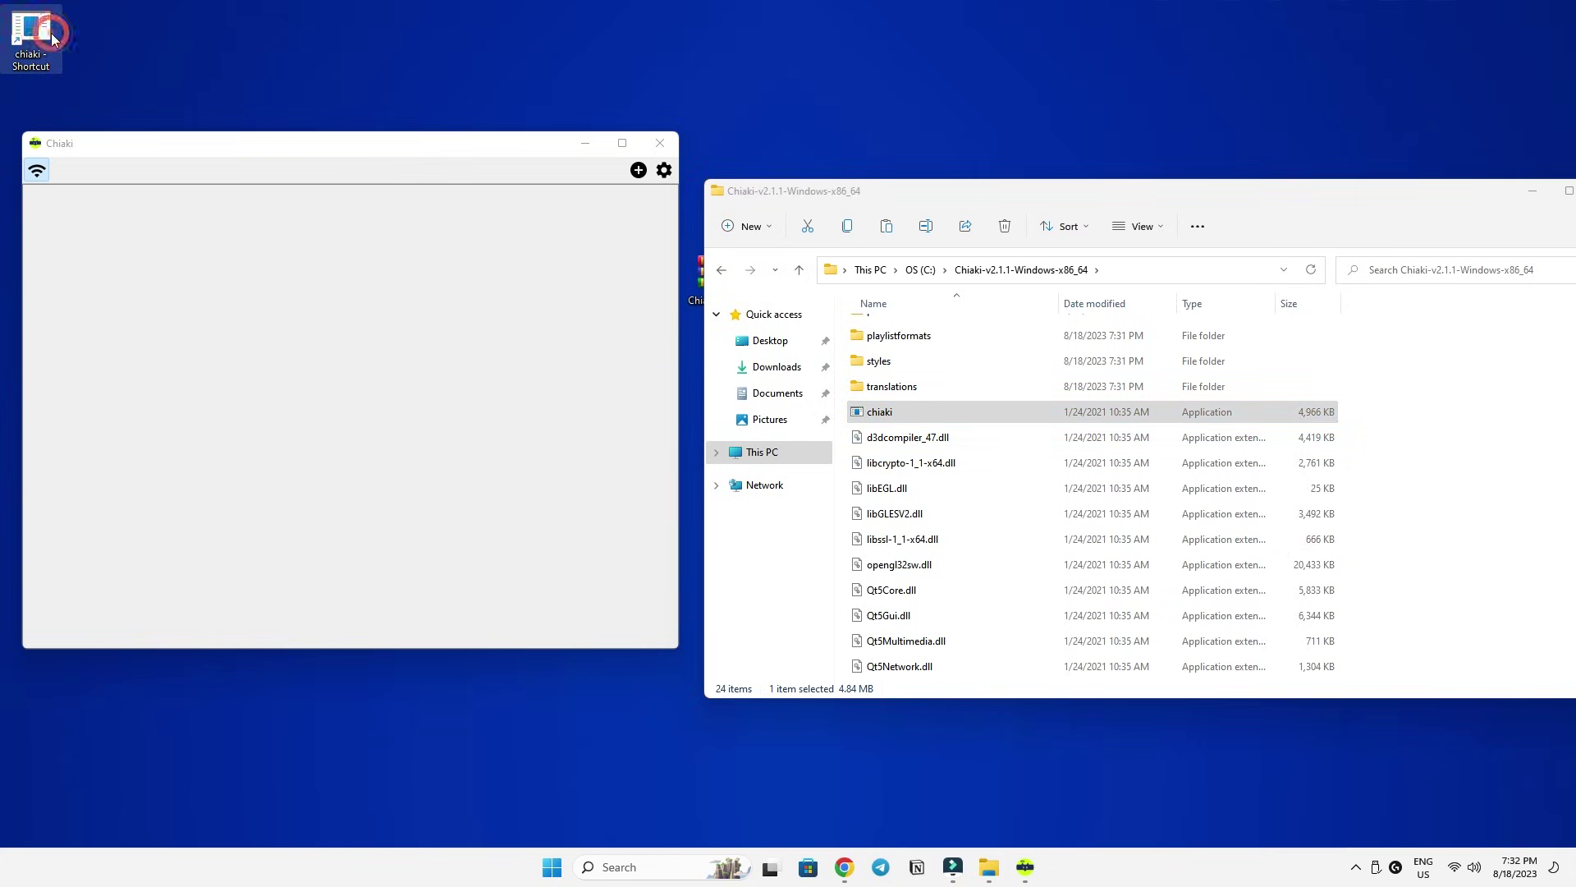
# Close the Chiaki program folder and the Chiaki window.
pyautogui.moveTo(908, 191); pyautogui.dragTo(1053, 224)
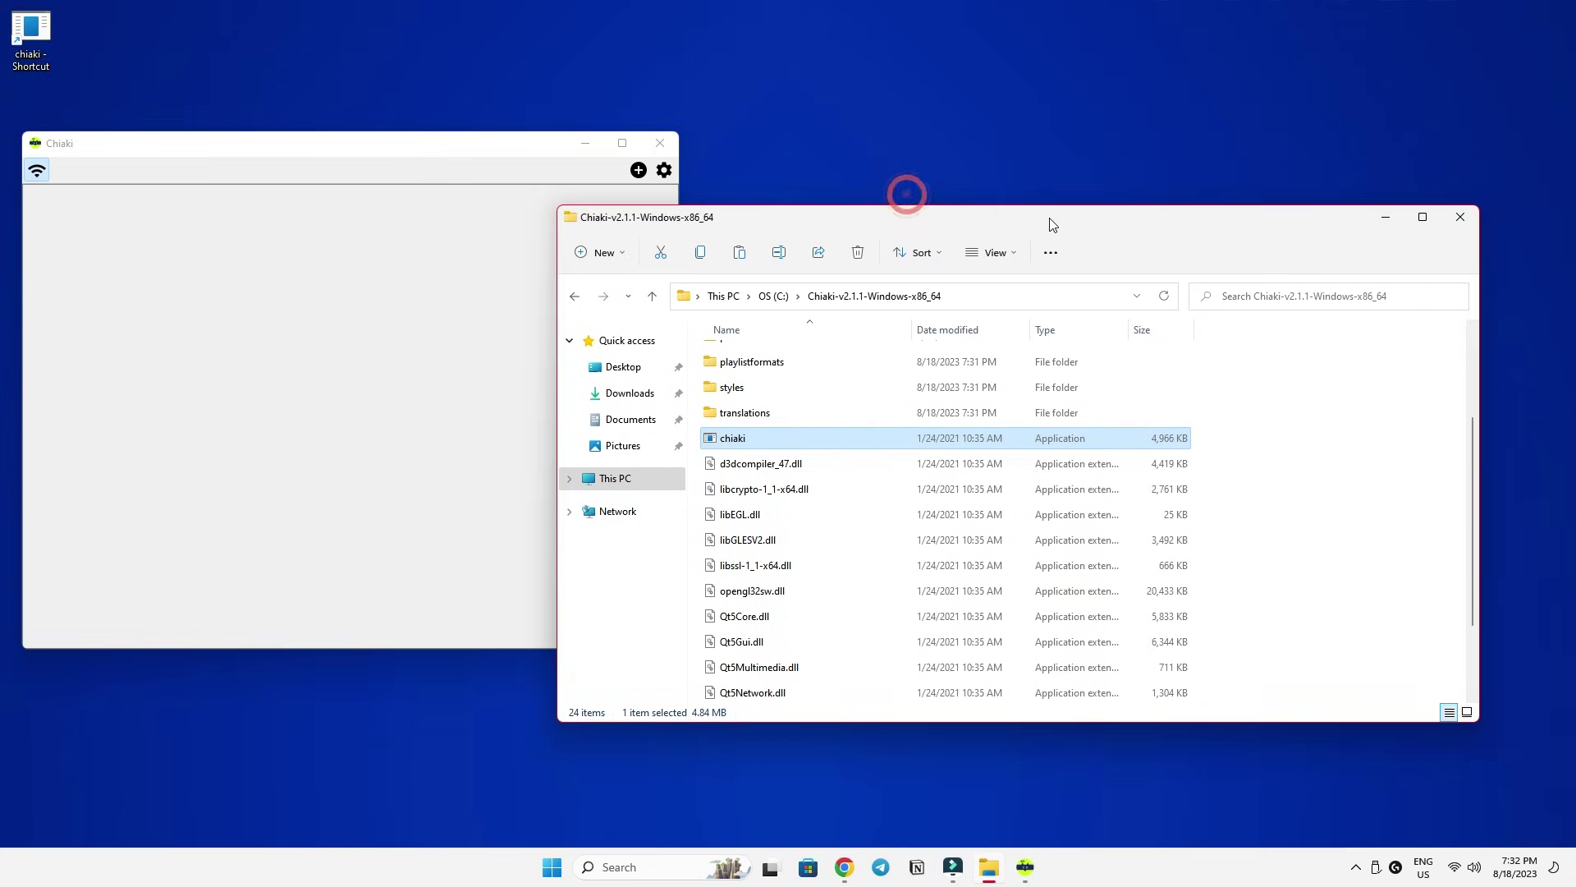
pyautogui.click(1472, 228)
pyautogui.moveTo(522, 141); pyautogui.dragTo(619, 154)
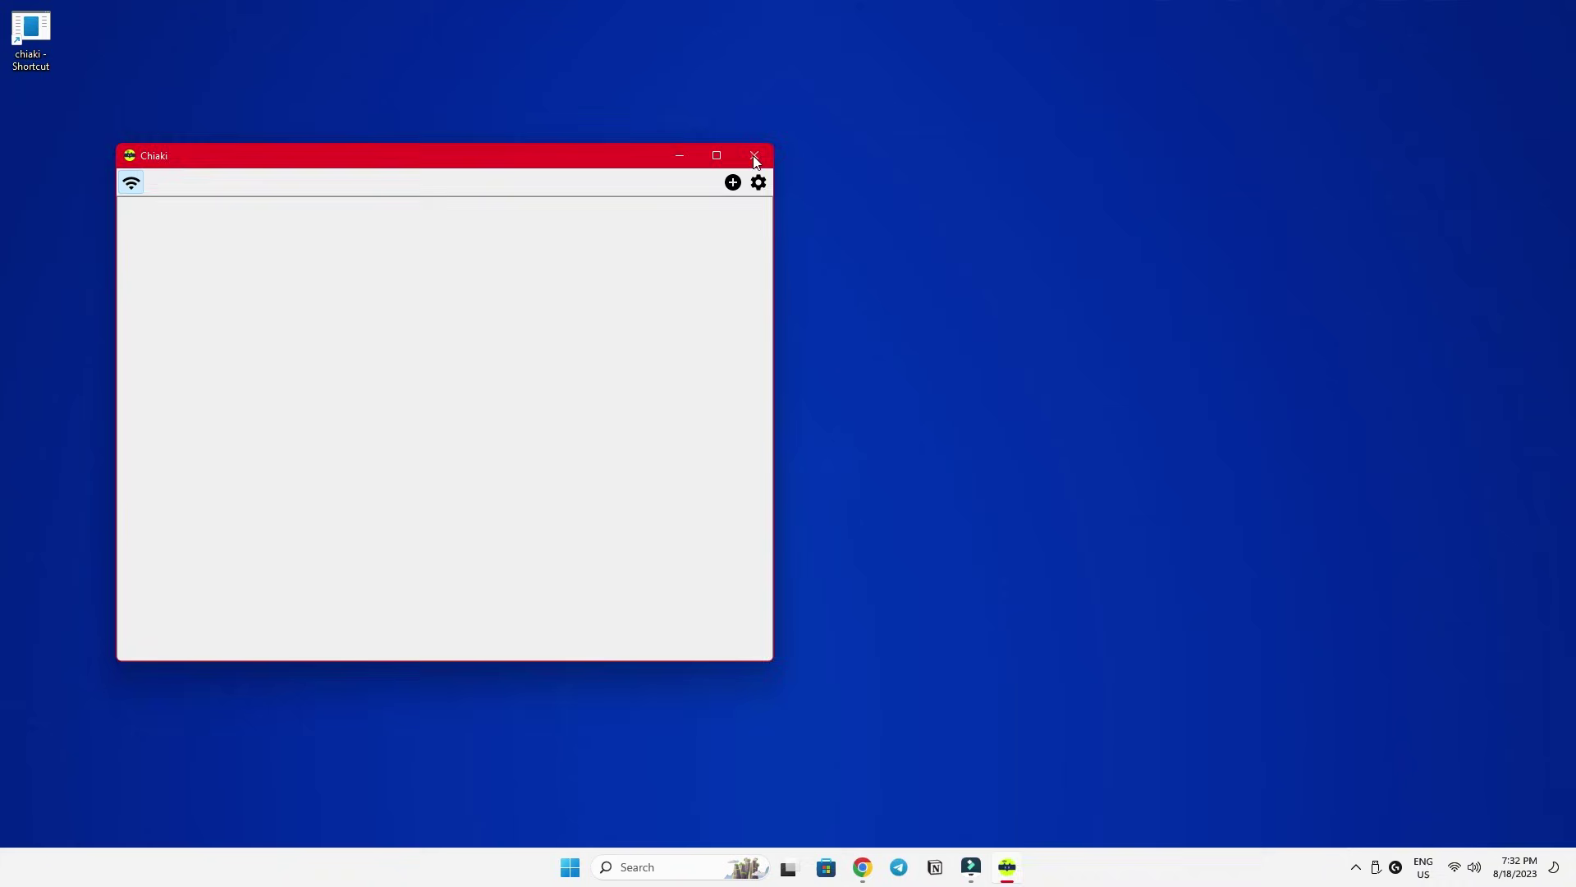
pyautogui.click(755, 157)
# Relaunch Chiaki from the desktop shortcut and switch on Enable Remote Play under PS5 Settings > System.
pyautogui.doubleClick(29, 37)
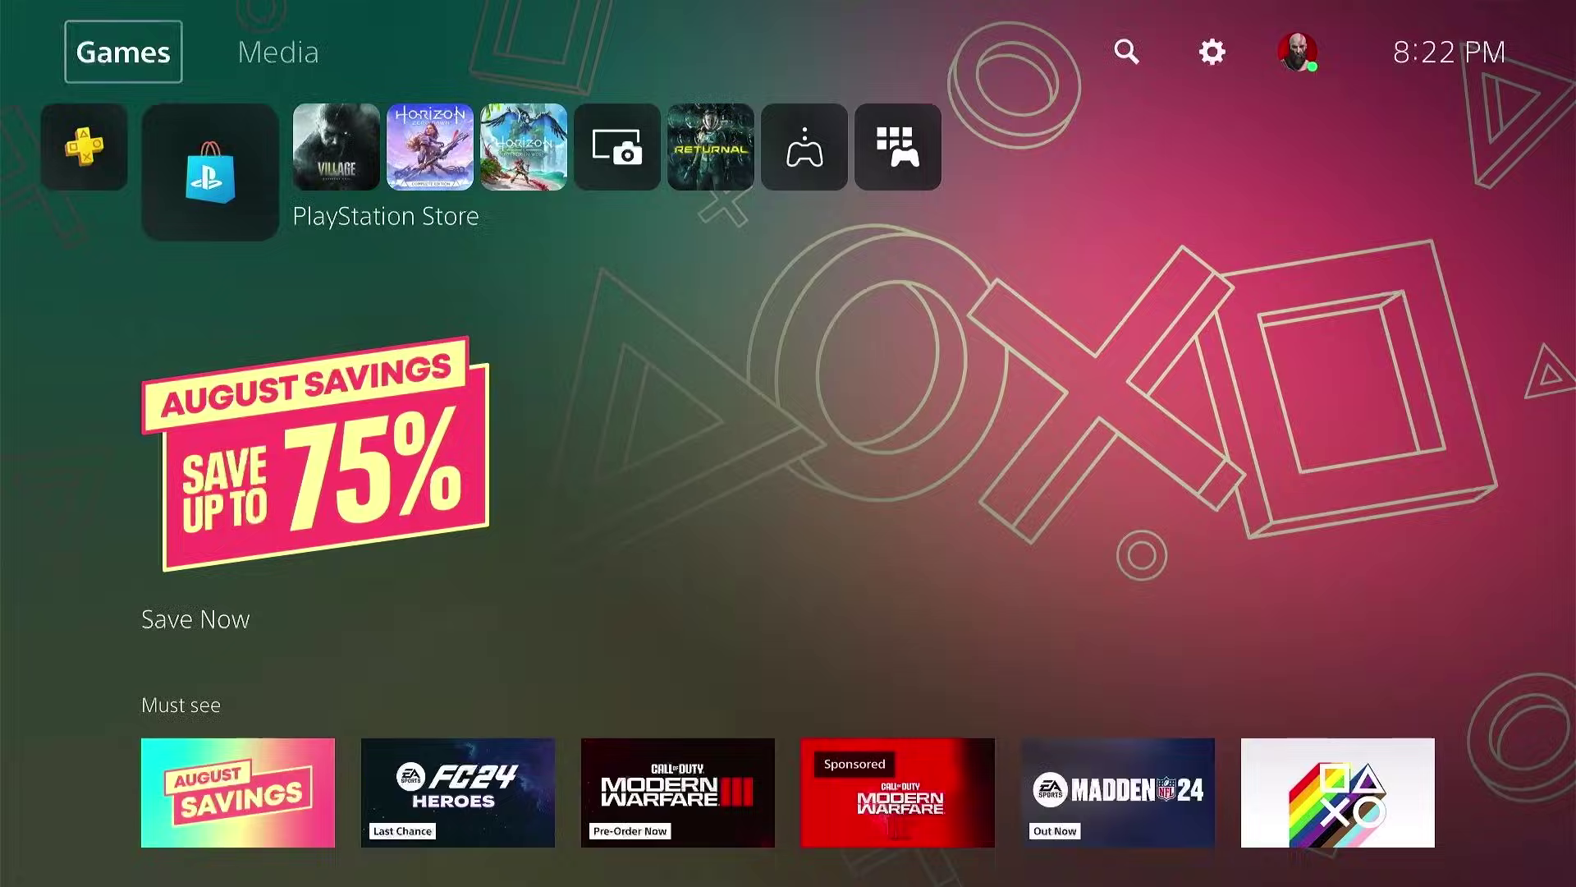
pyautogui.press('Right')
pyautogui.press('Right')
pyautogui.press('Return')
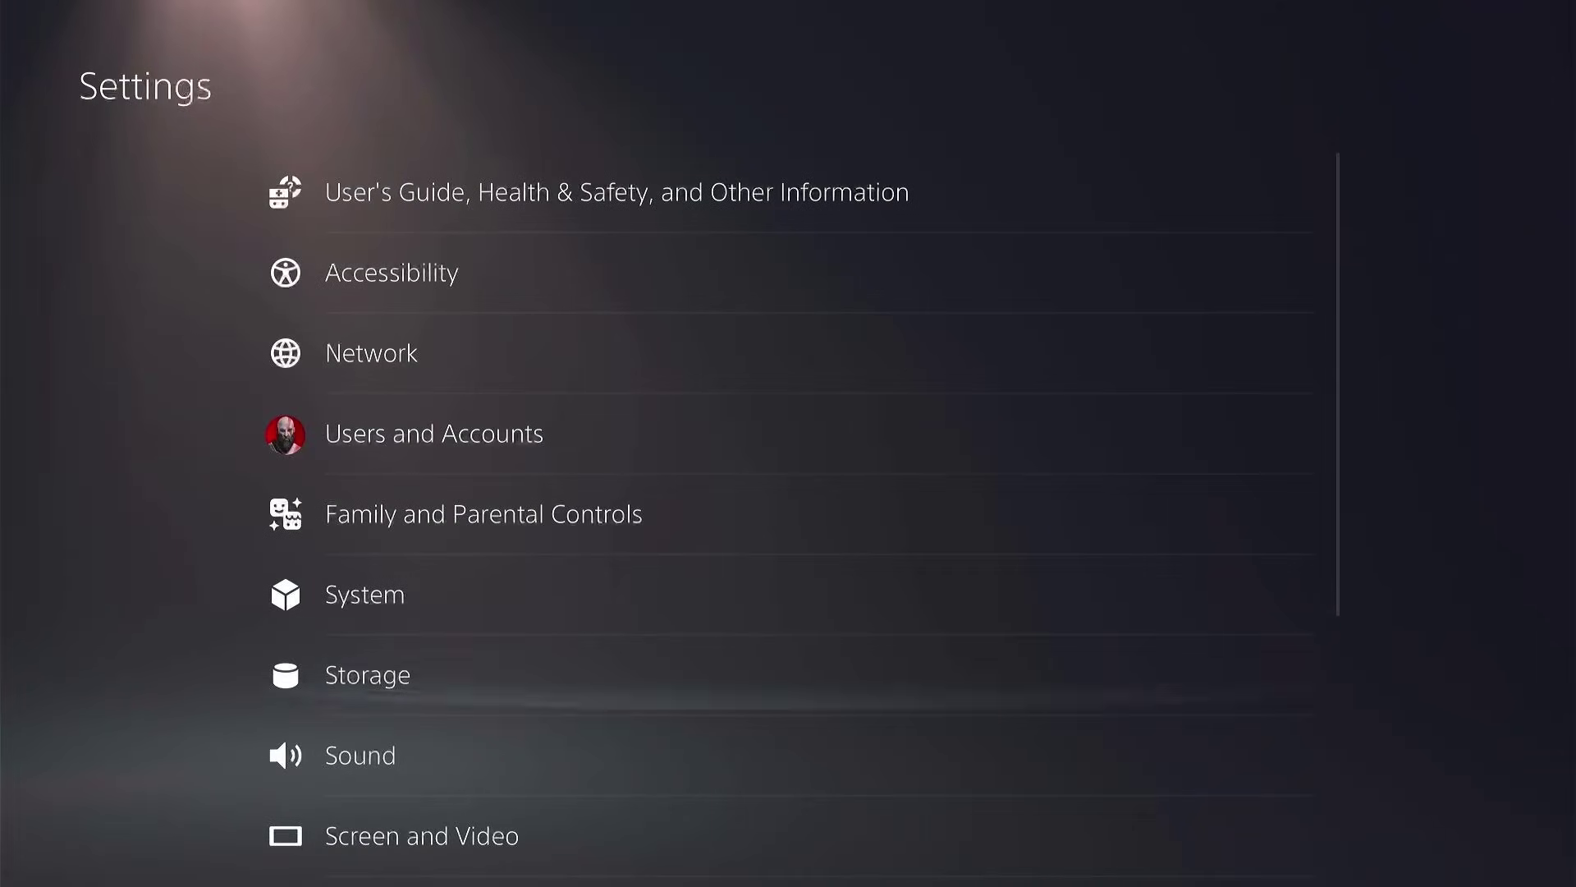
pyautogui.press('Up')
pyautogui.press('Return')
pyautogui.press('Down')
pyautogui.press('Down')
pyautogui.press('Down')
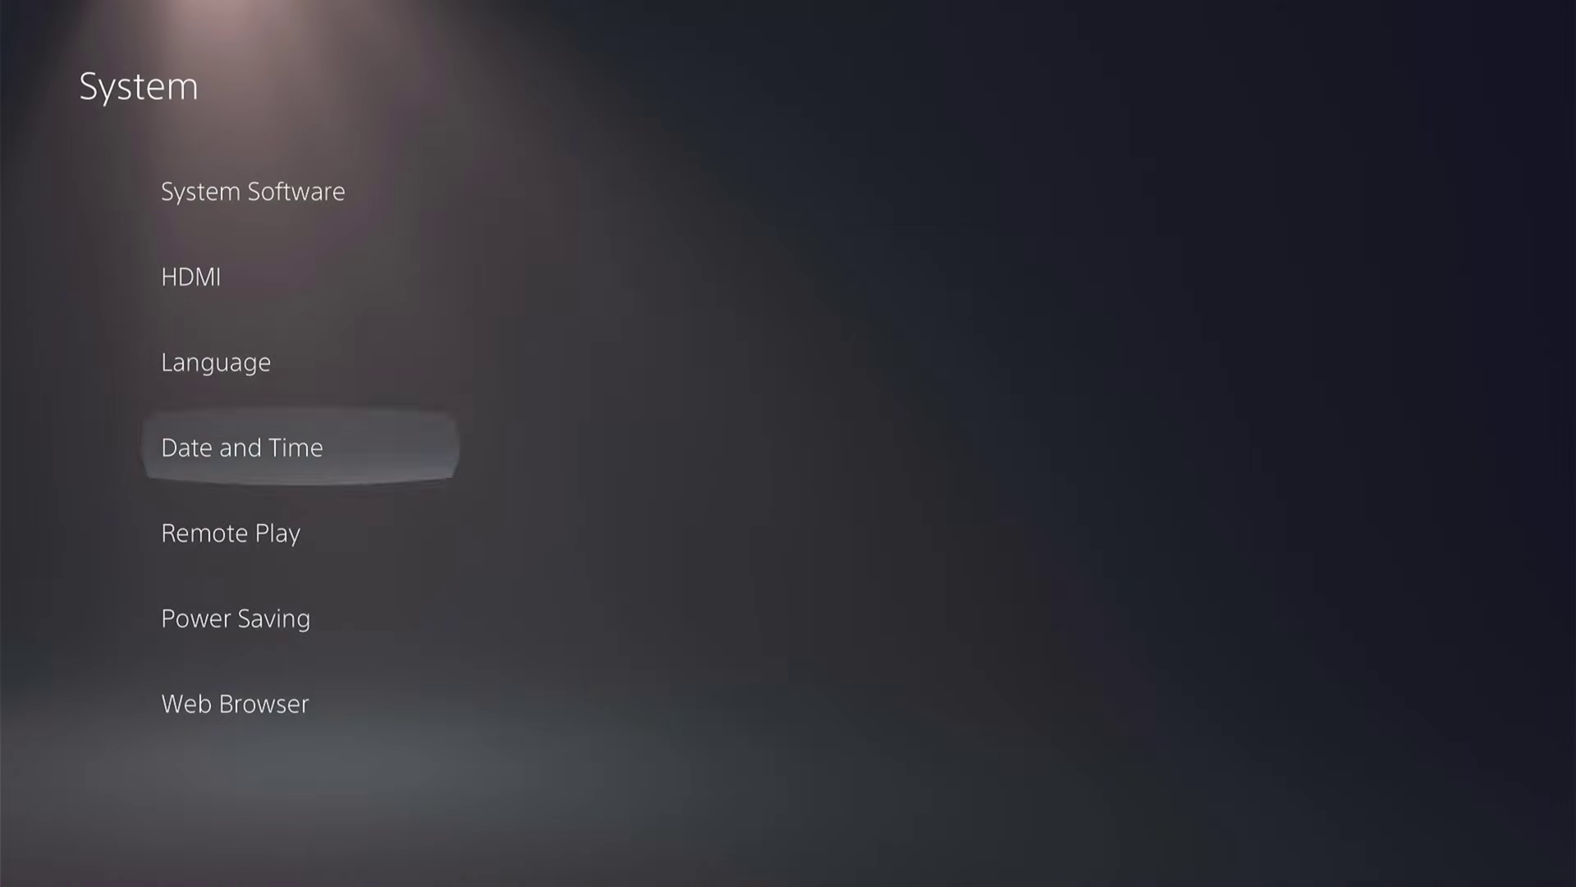
pyautogui.press('Down')
pyautogui.press('Right')
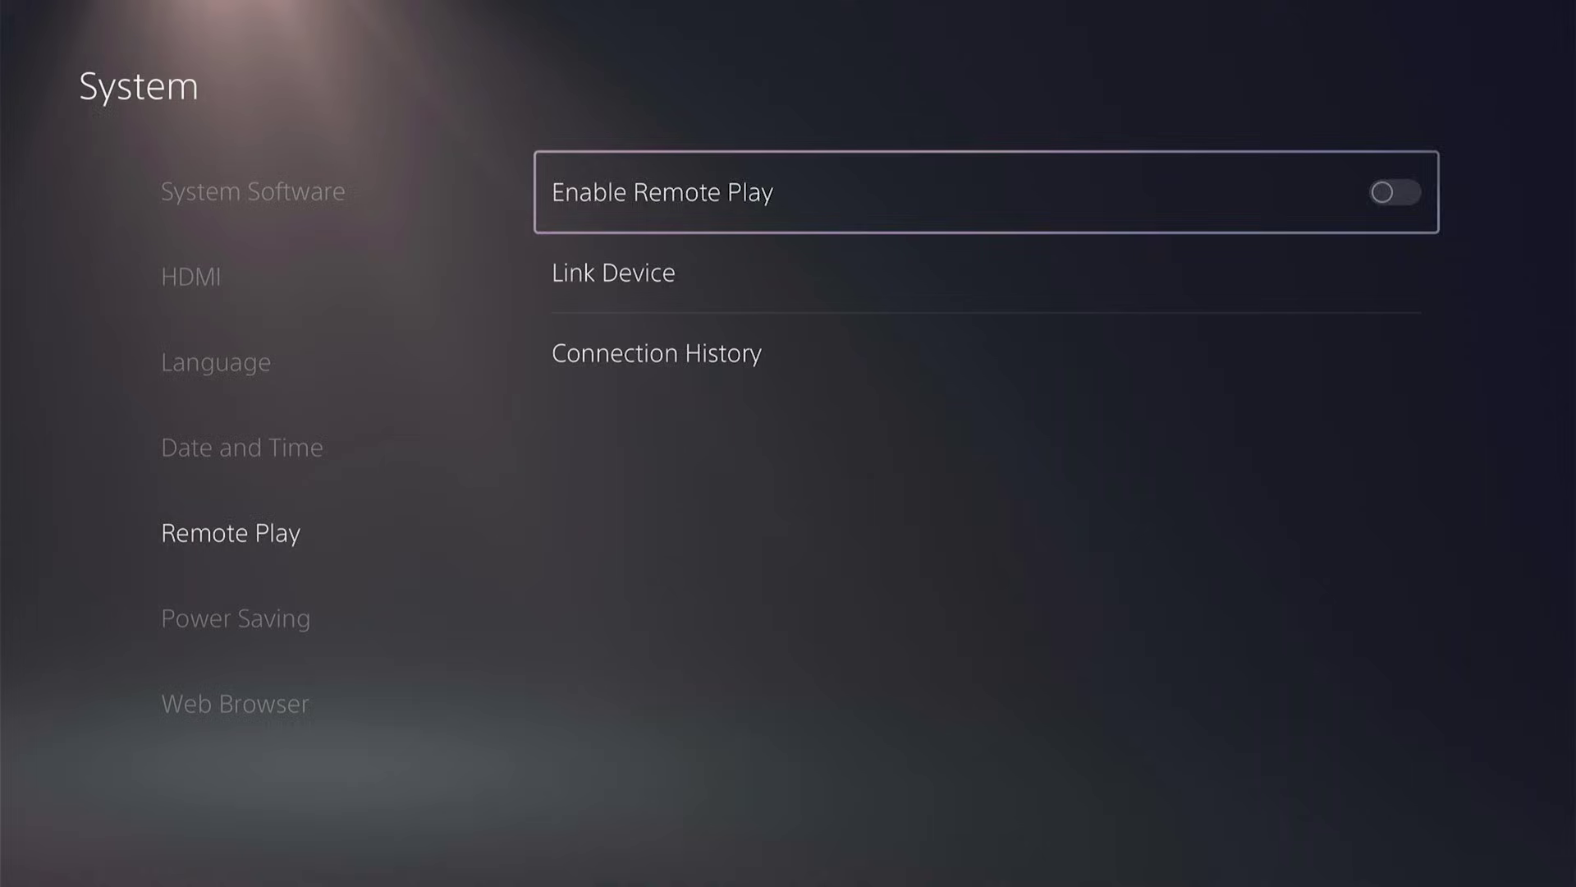
pyautogui.press('Return')
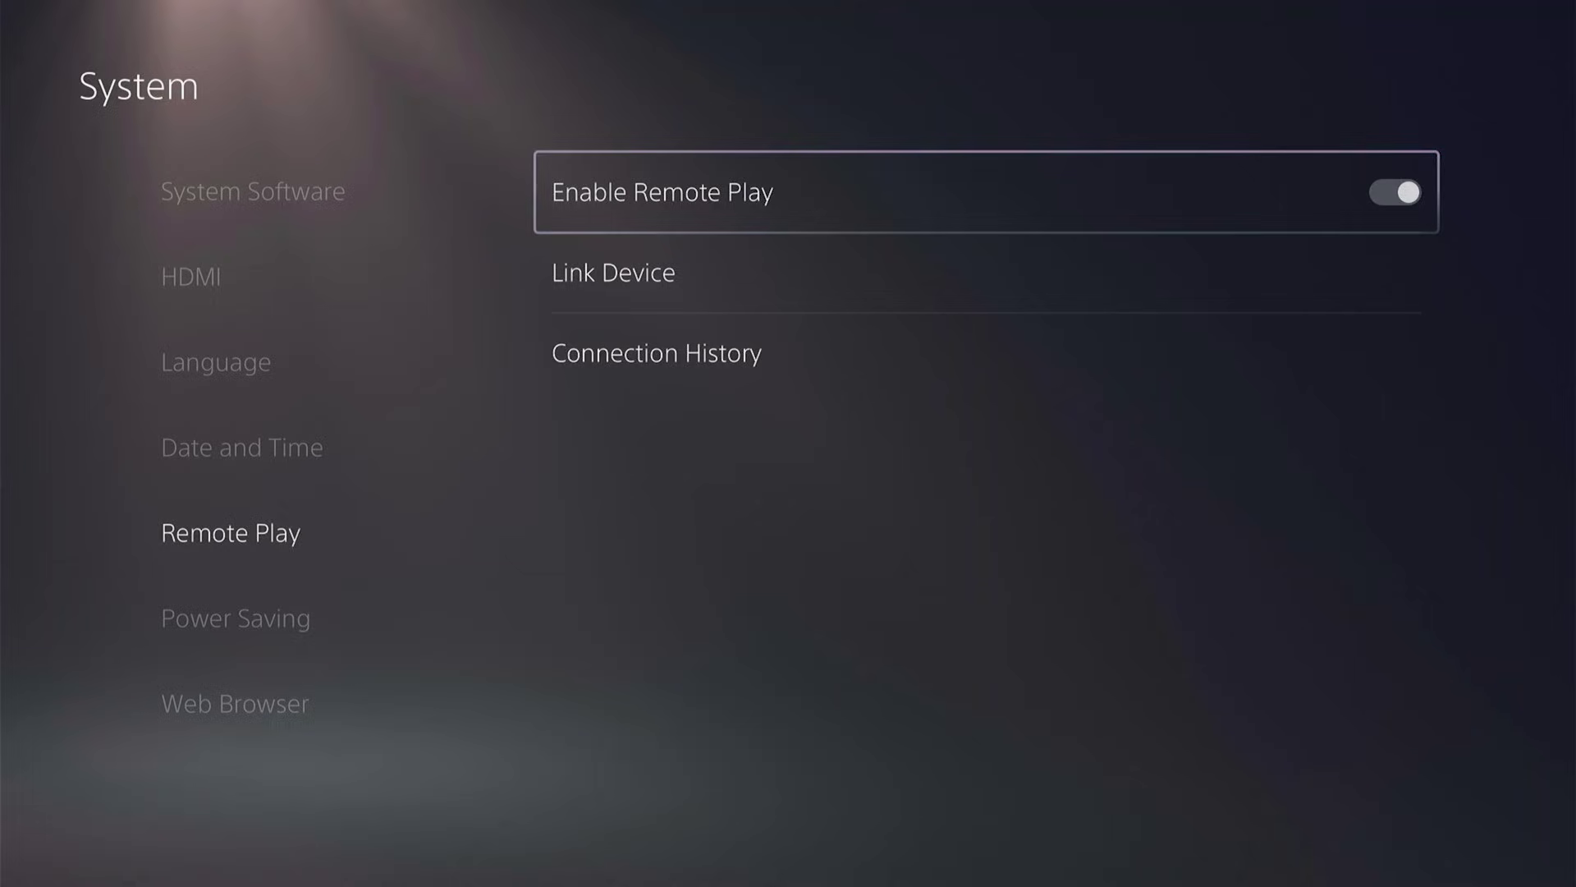
# Check Console Sharing and Offline Play under Users and Accounts > Other and keep it enabled.
pyautogui.press('Left')
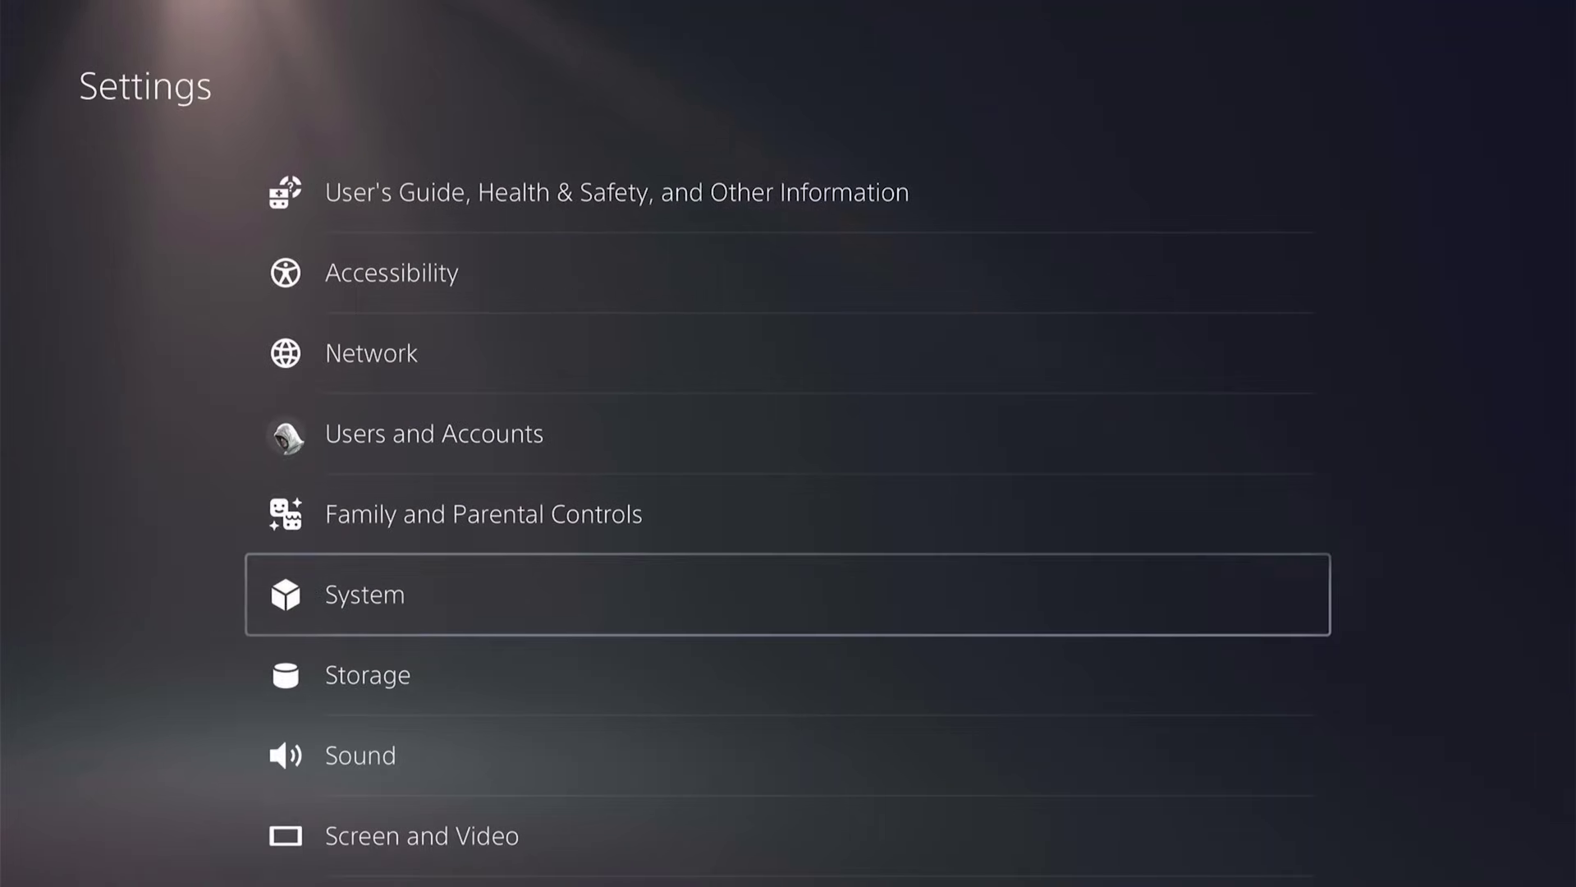
pyautogui.press('Up')
pyautogui.press('Up')
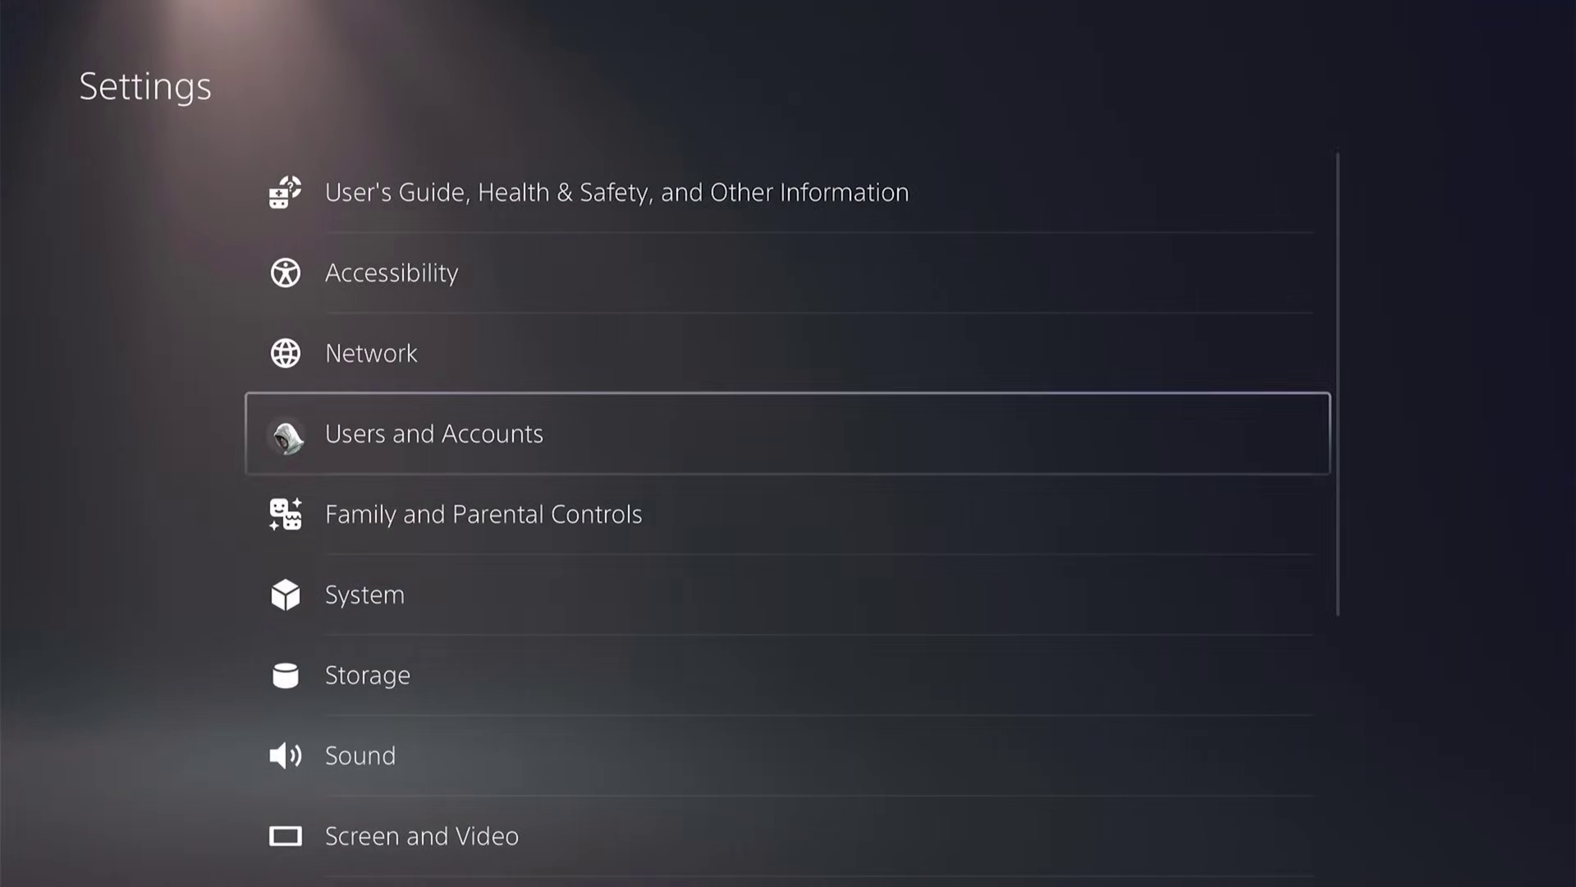
pyautogui.press('Return')
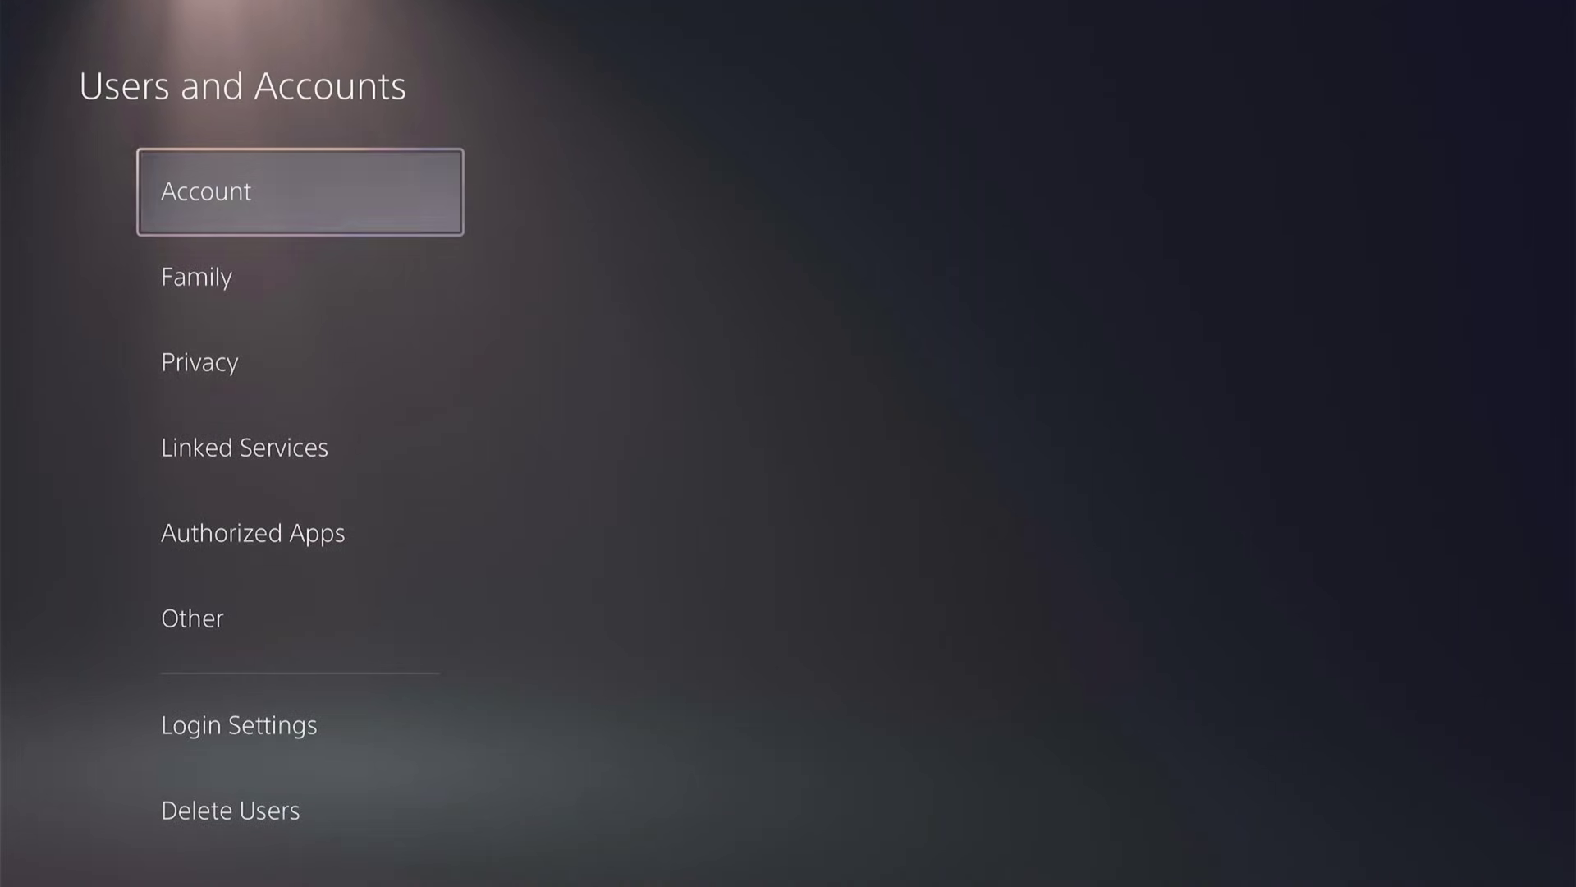
pyautogui.press('Down')
pyautogui.press('Down')
pyautogui.press('Down')
pyautogui.press('Down')
pyautogui.press('Down')
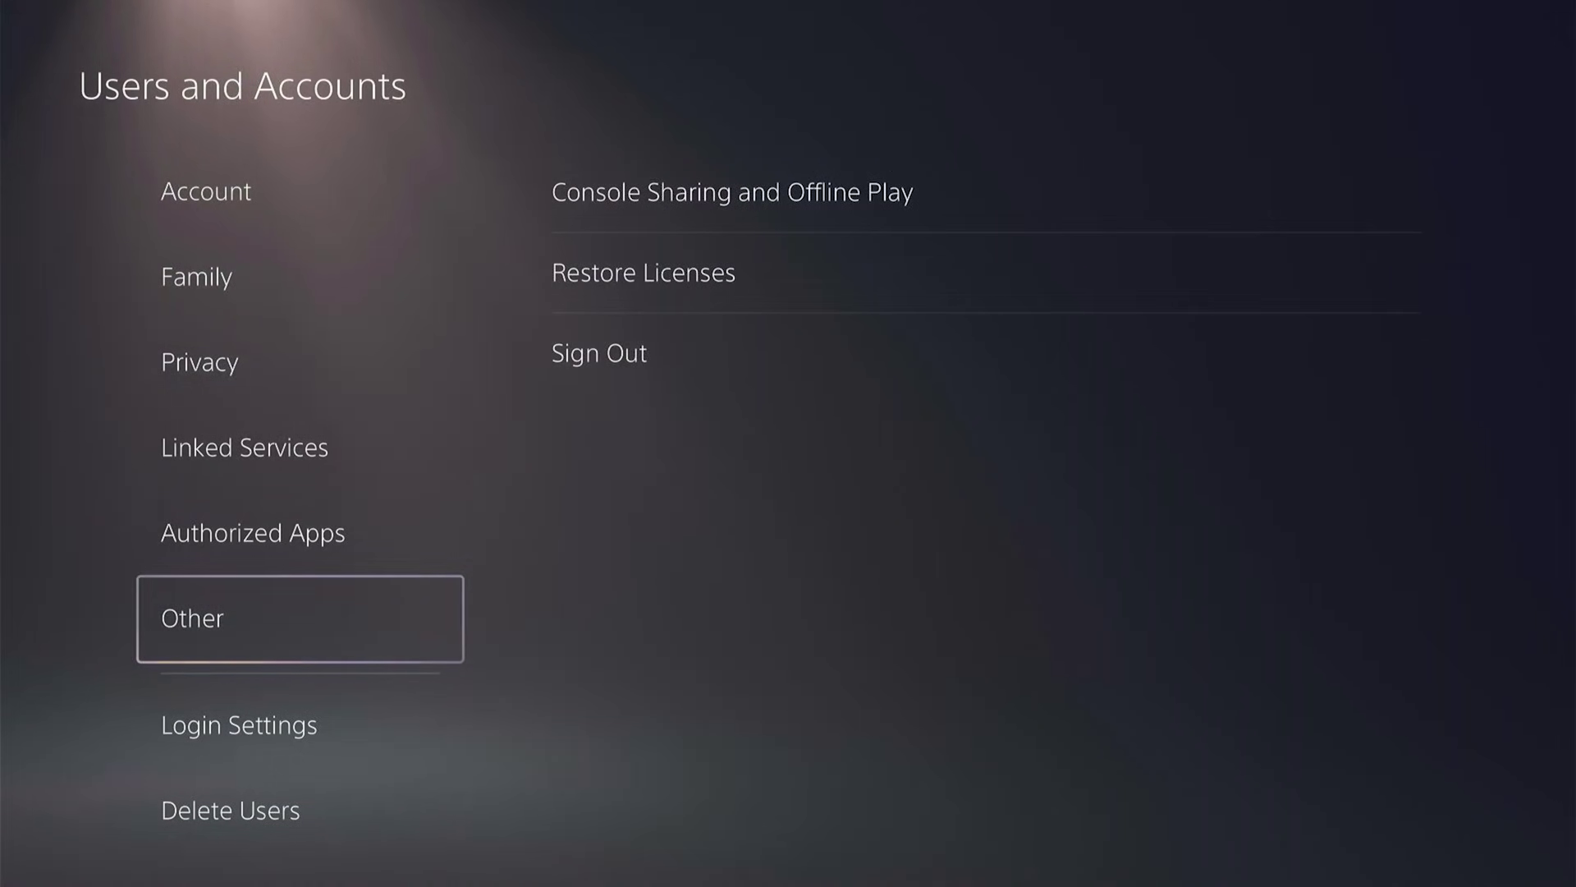
pyautogui.press('Right')
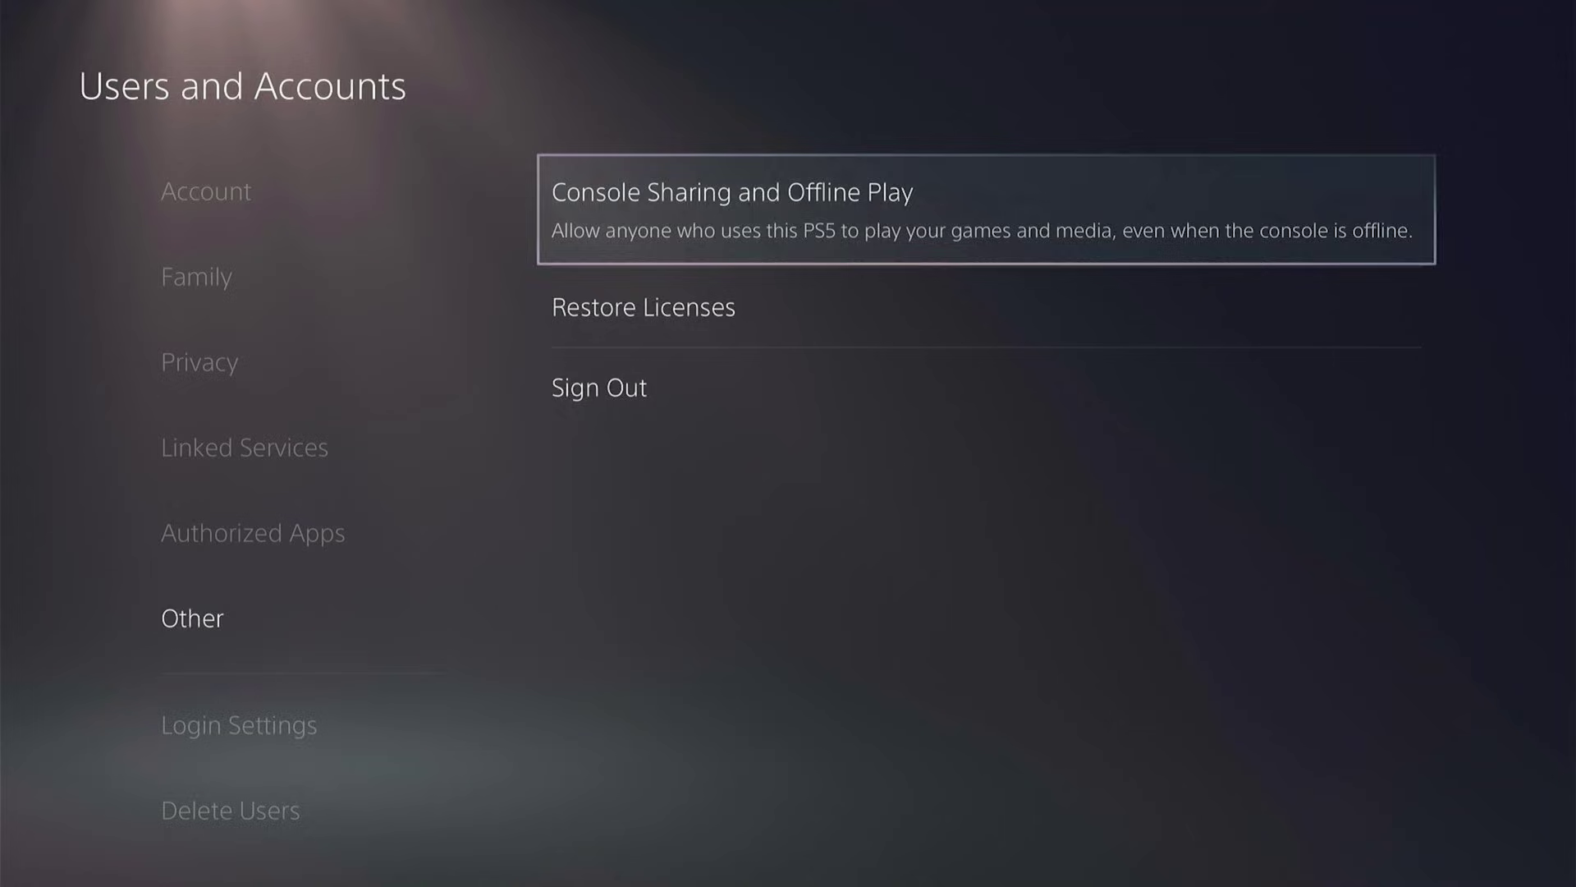
pyautogui.press('Return')
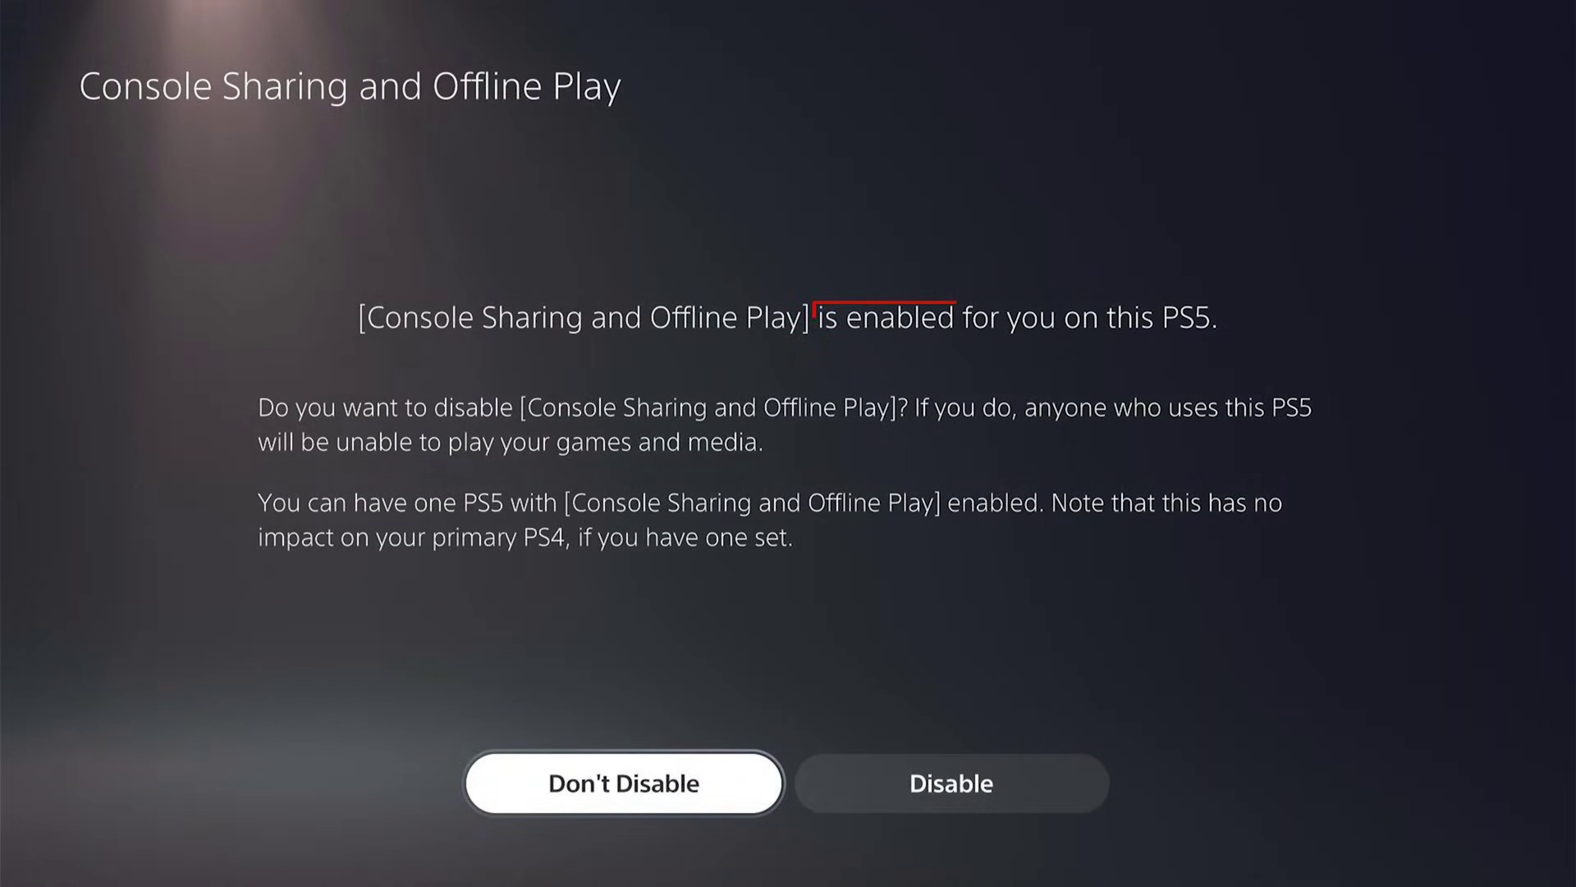
pyautogui.press('Right')
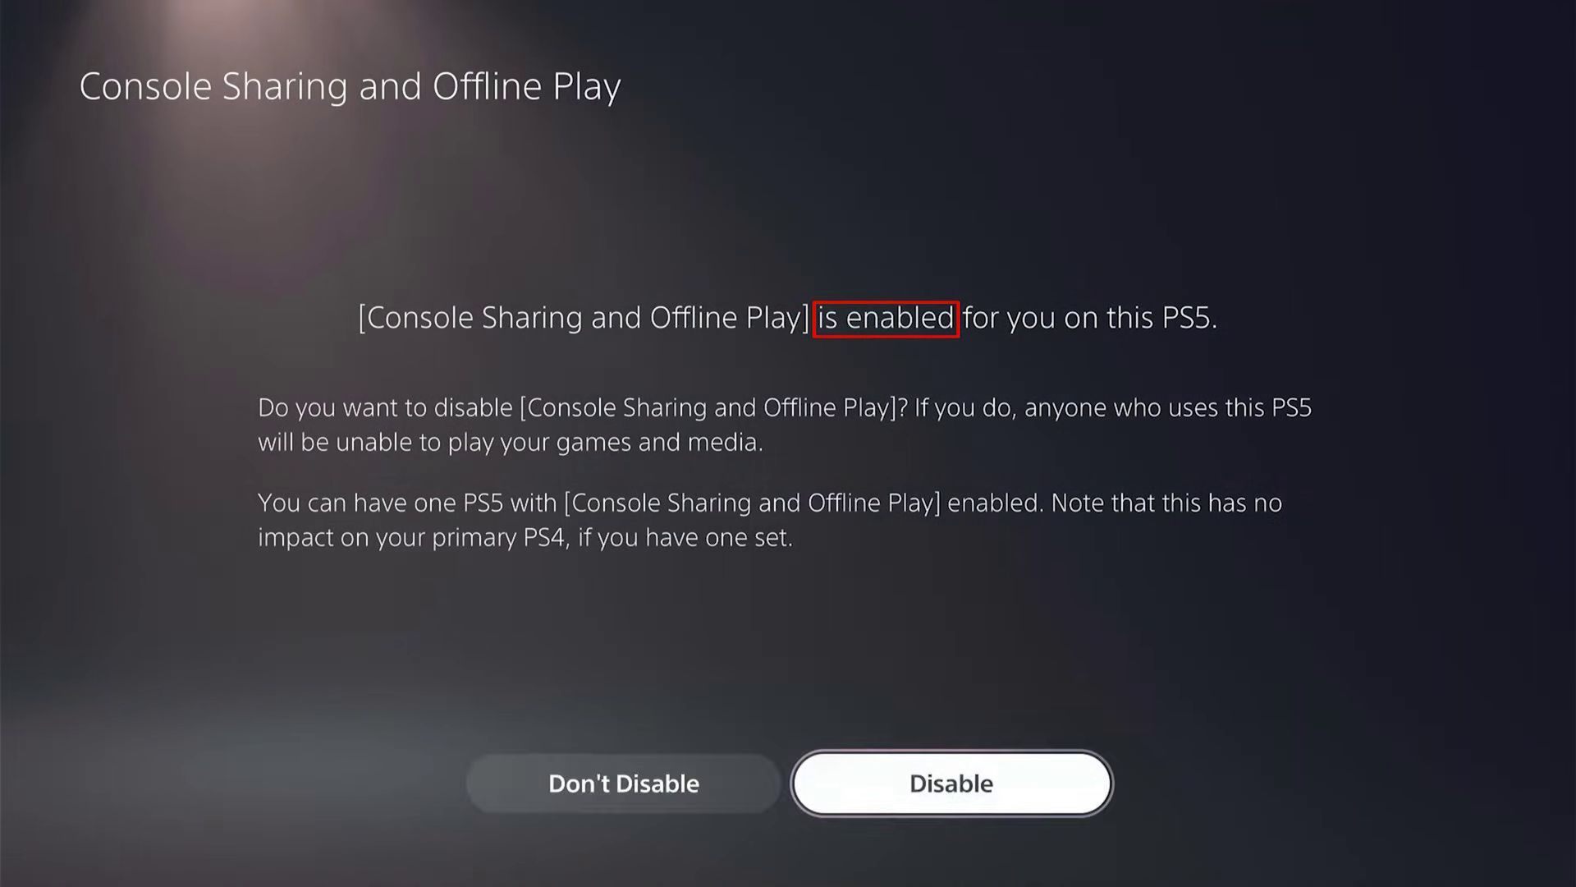
pyautogui.press('Left')
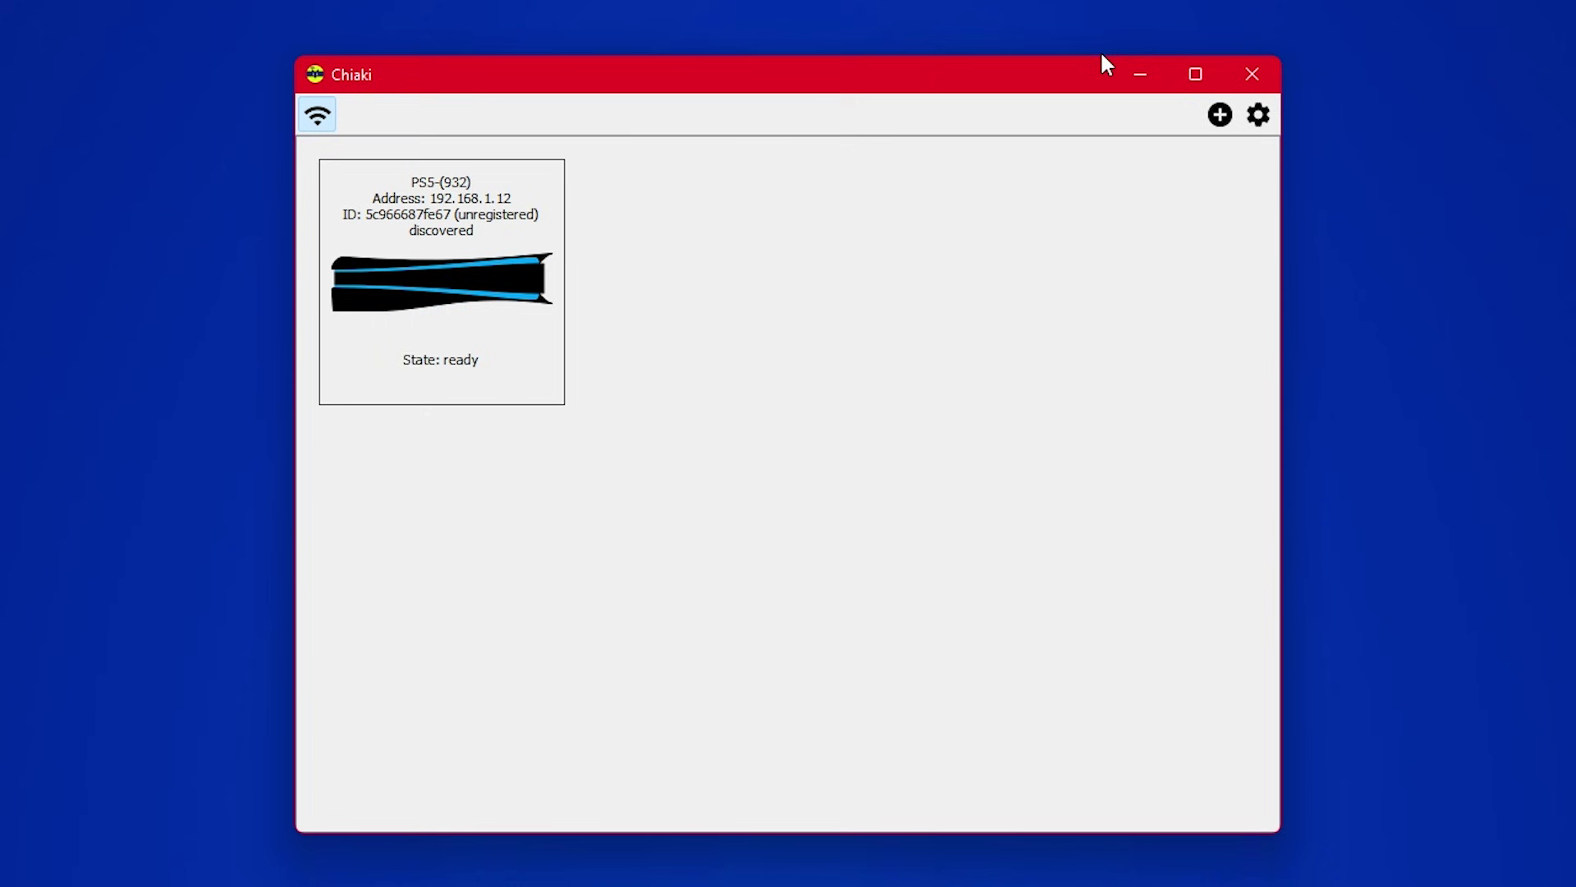
# Start registering the discovered PS5 at 192.168.1.12, then switch to Chrome.
pyautogui.doubleClick(537, 257)
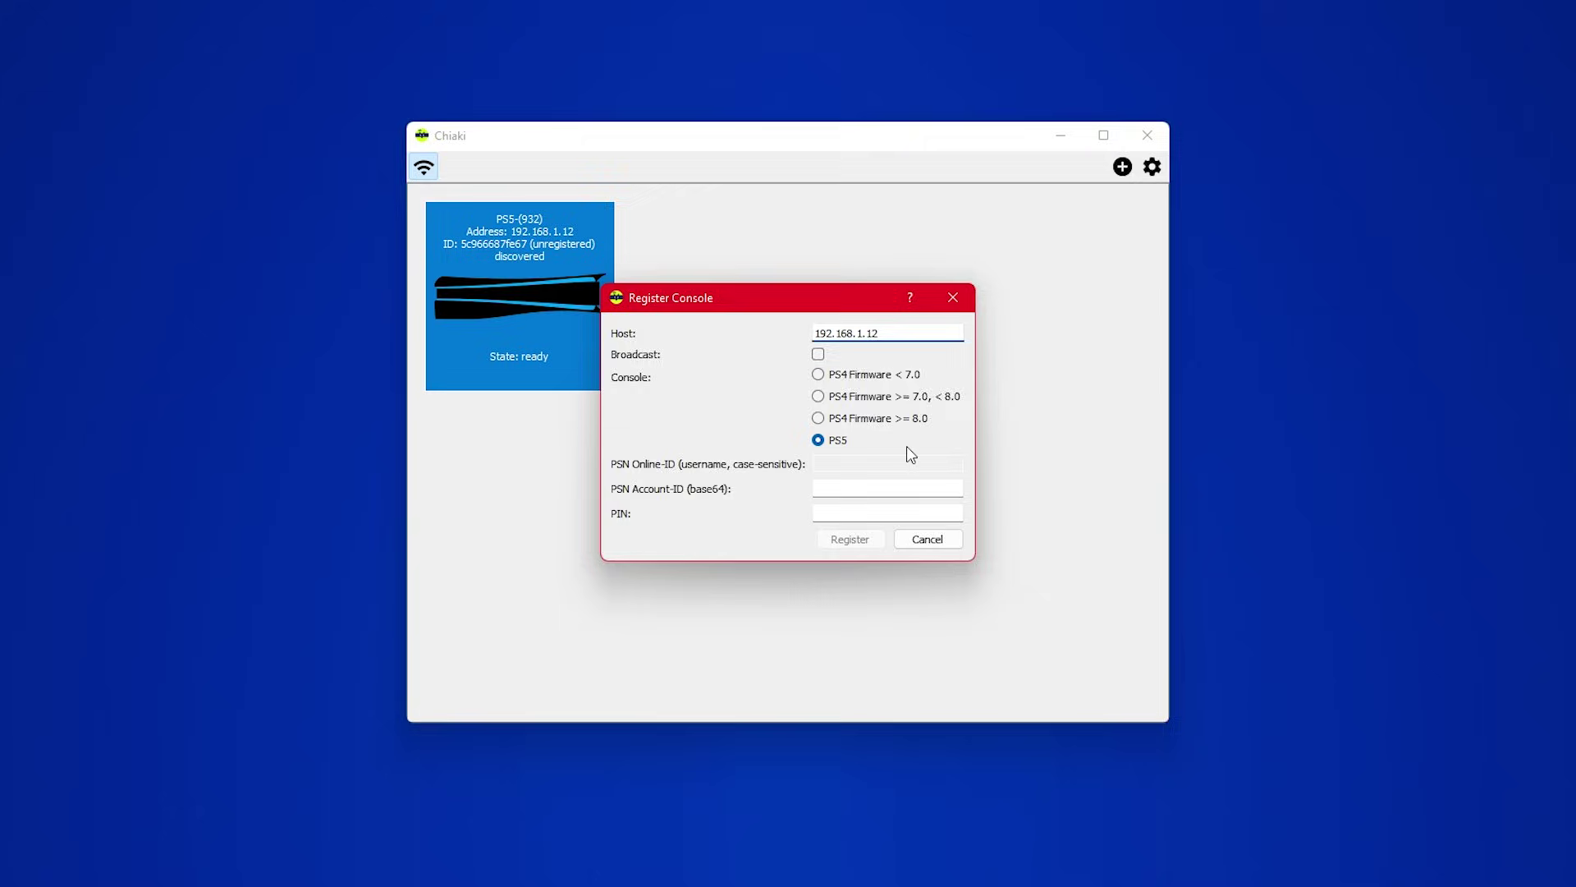
pyautogui.click(864, 869)
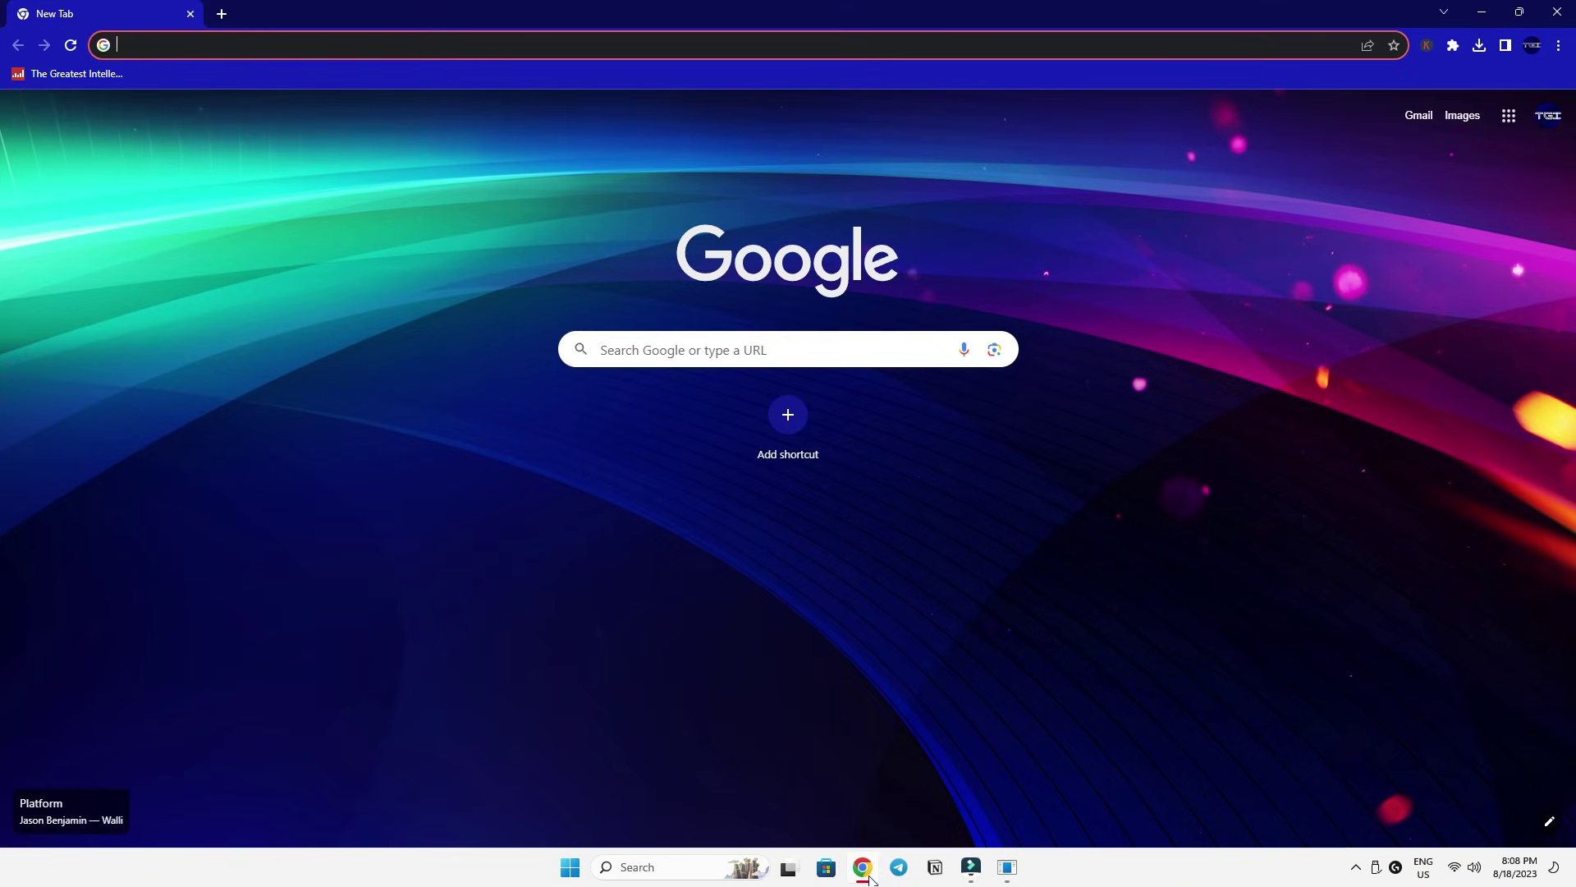
# Load the Trinket PSN AccountID script and copy its Sony login URL for a new tab.
pyautogui.rightClick(387, 31)
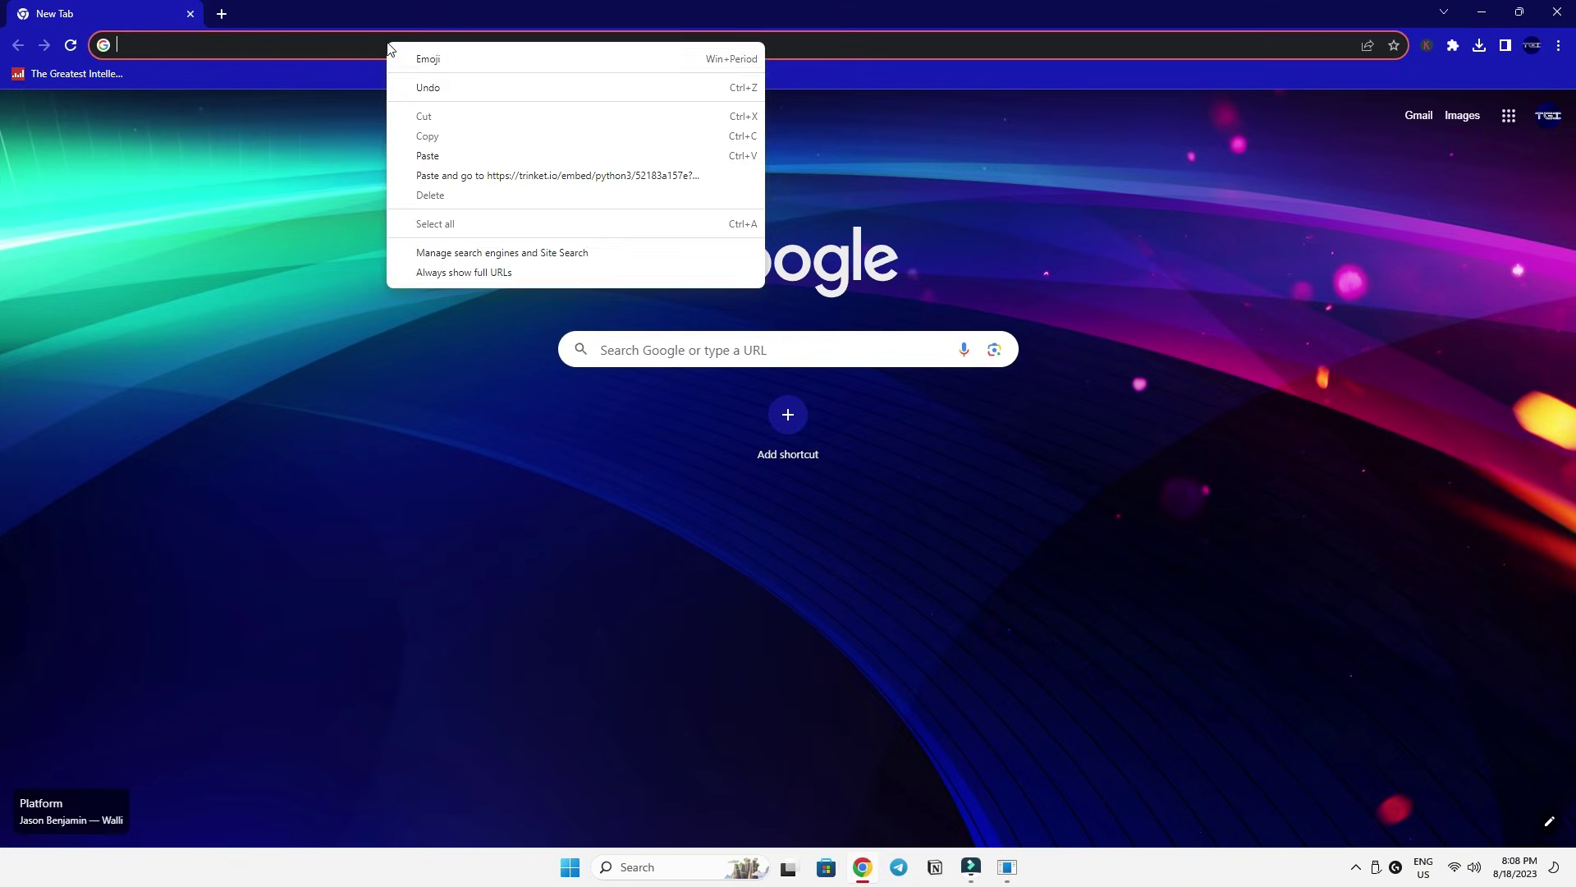
pyautogui.click(440, 164)
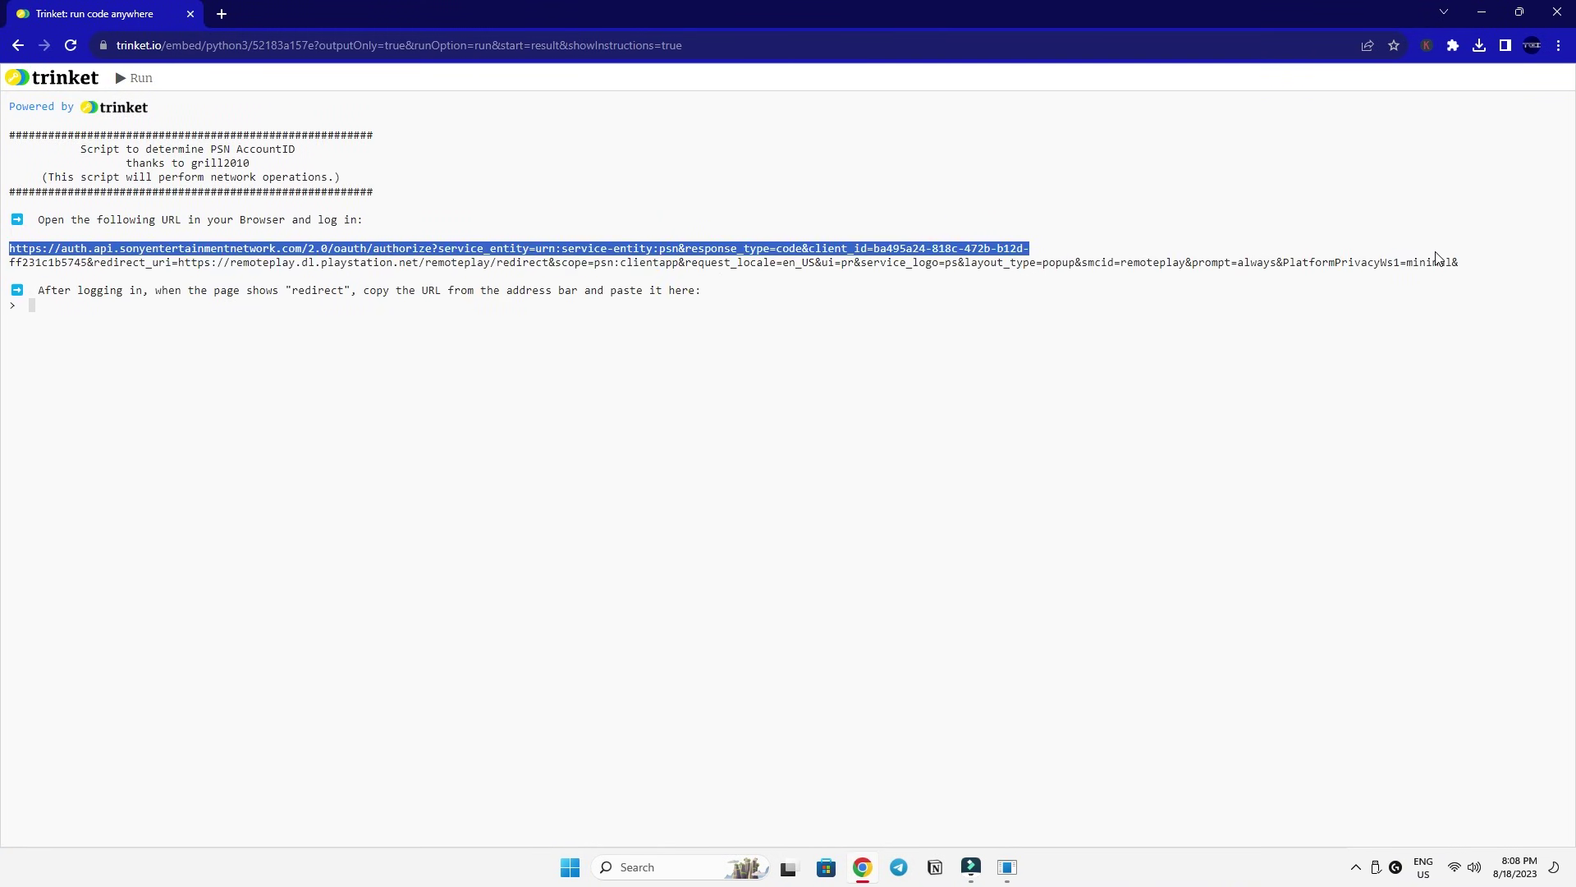
pyautogui.rightClick(1041, 262)
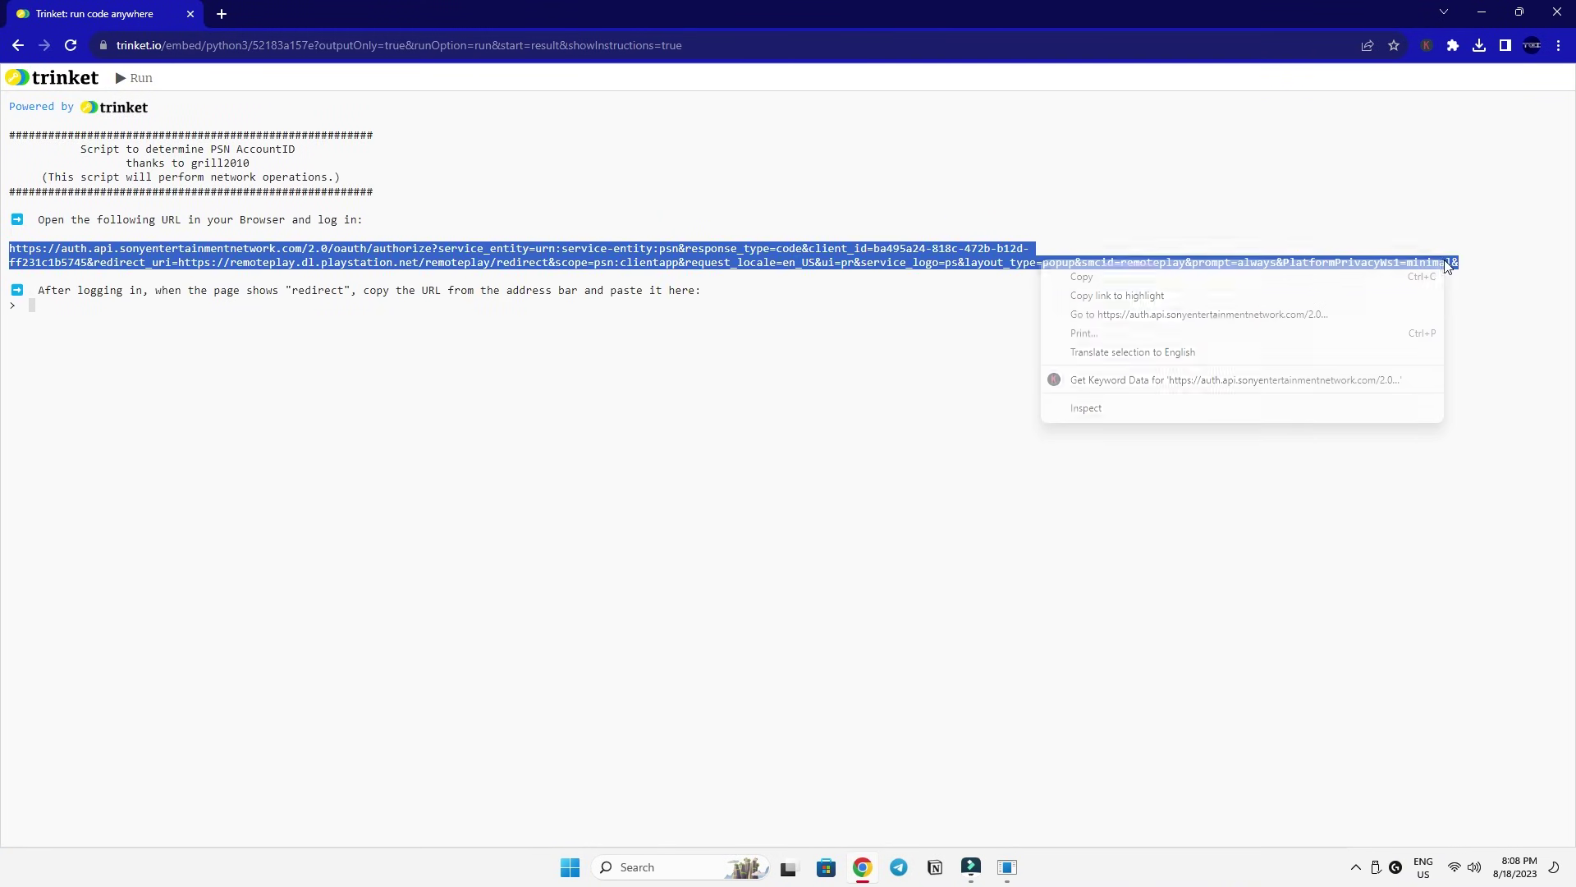
pyautogui.click(1272, 279)
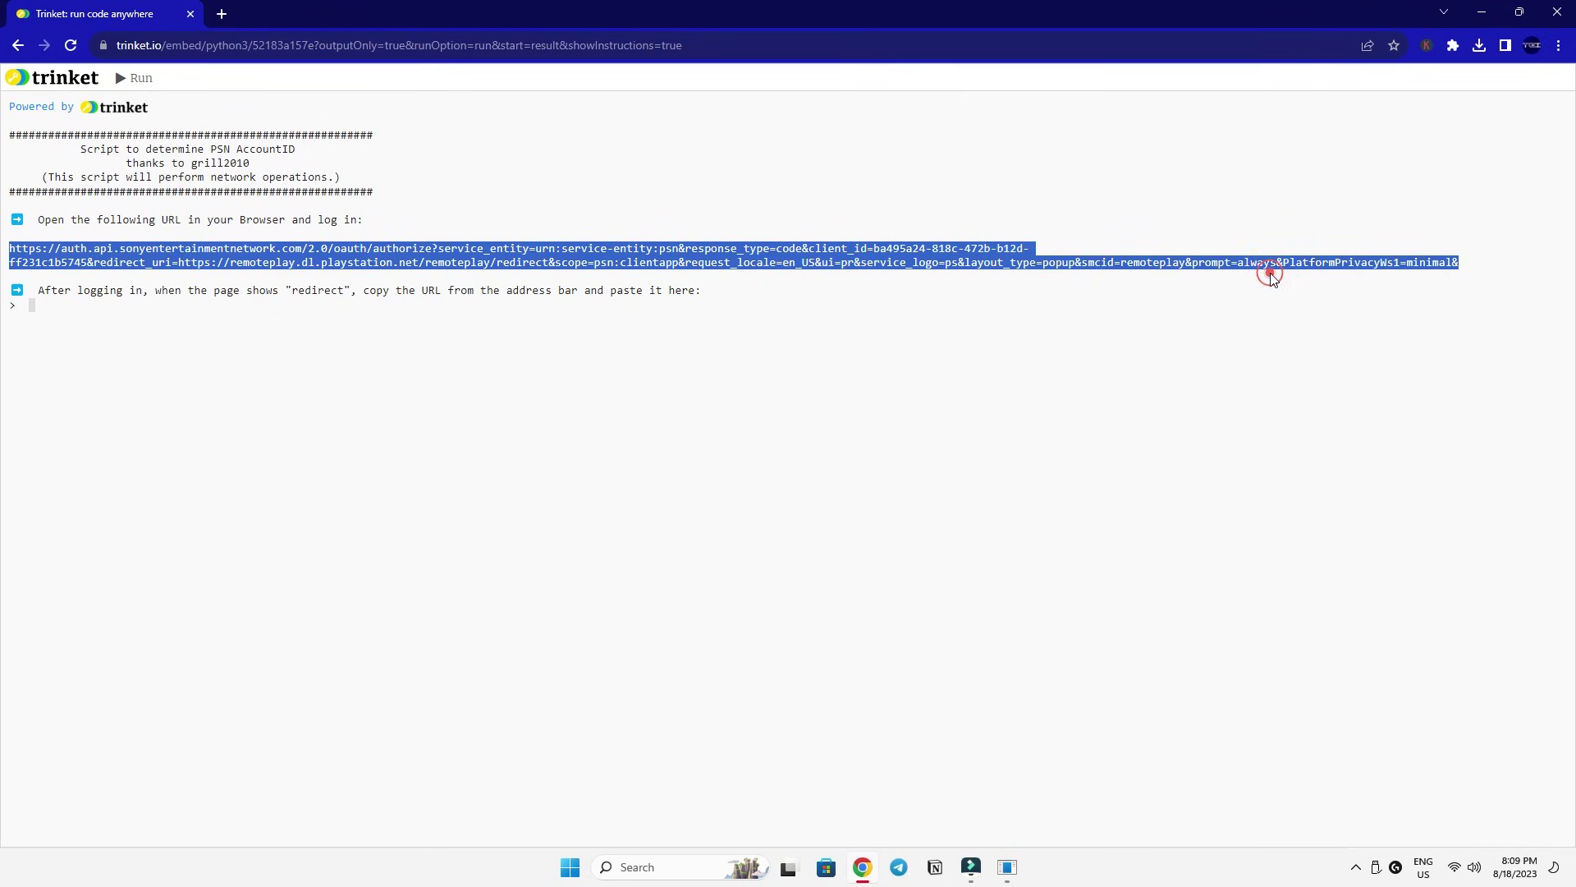
pyautogui.click(222, 14)
# Open the Sony login URL, sign in with the account e-mail and password, and start the verification puzzle.
pyautogui.hotkey('ctrl', 'v')
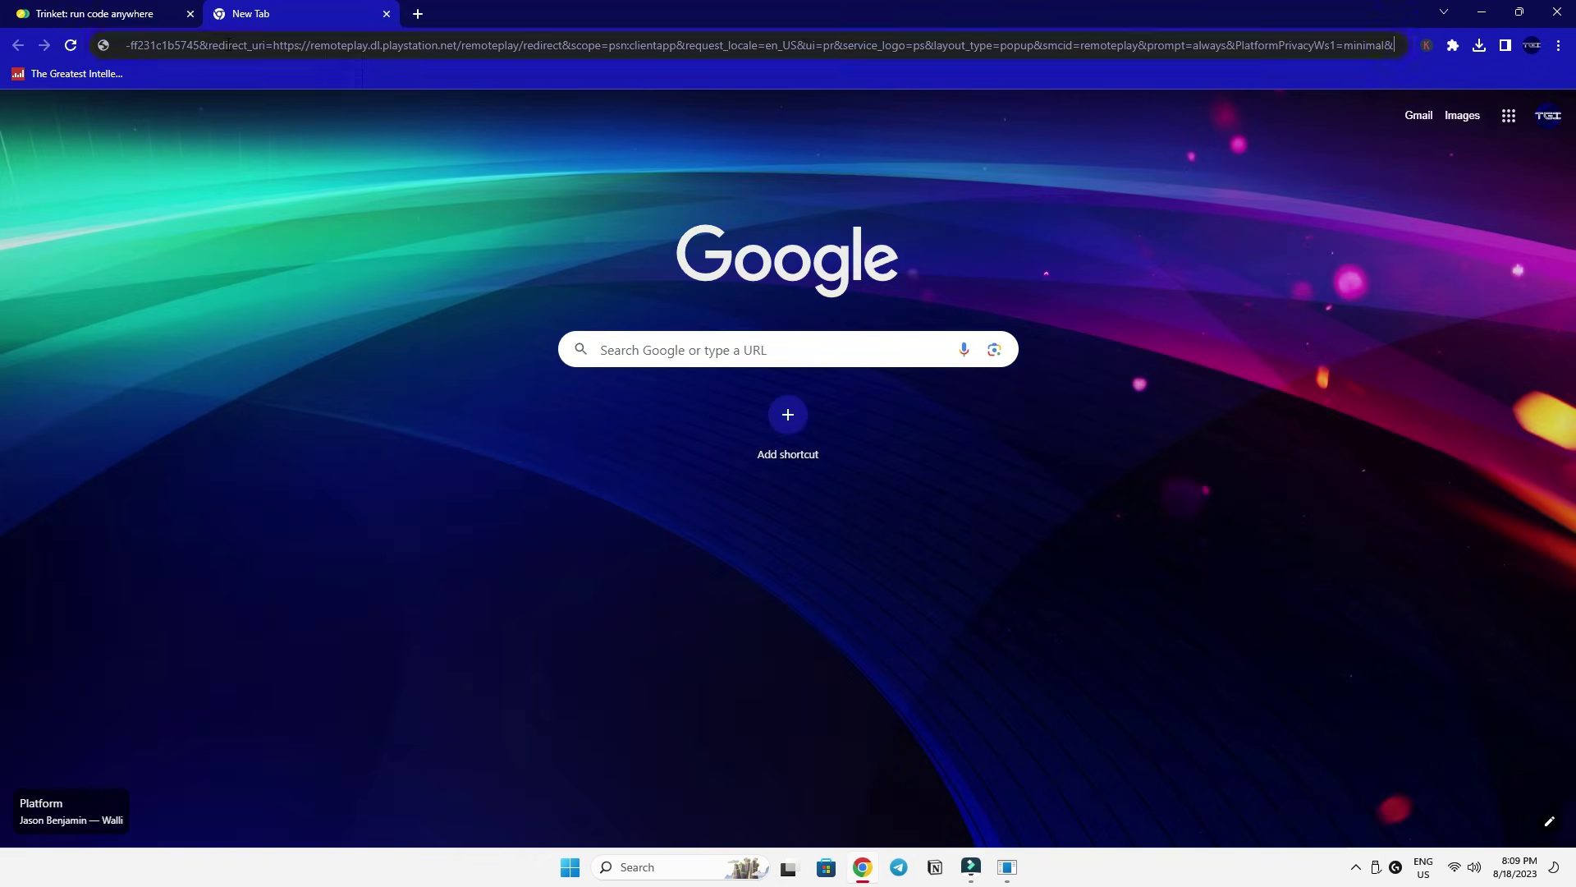
pyautogui.press('Return')
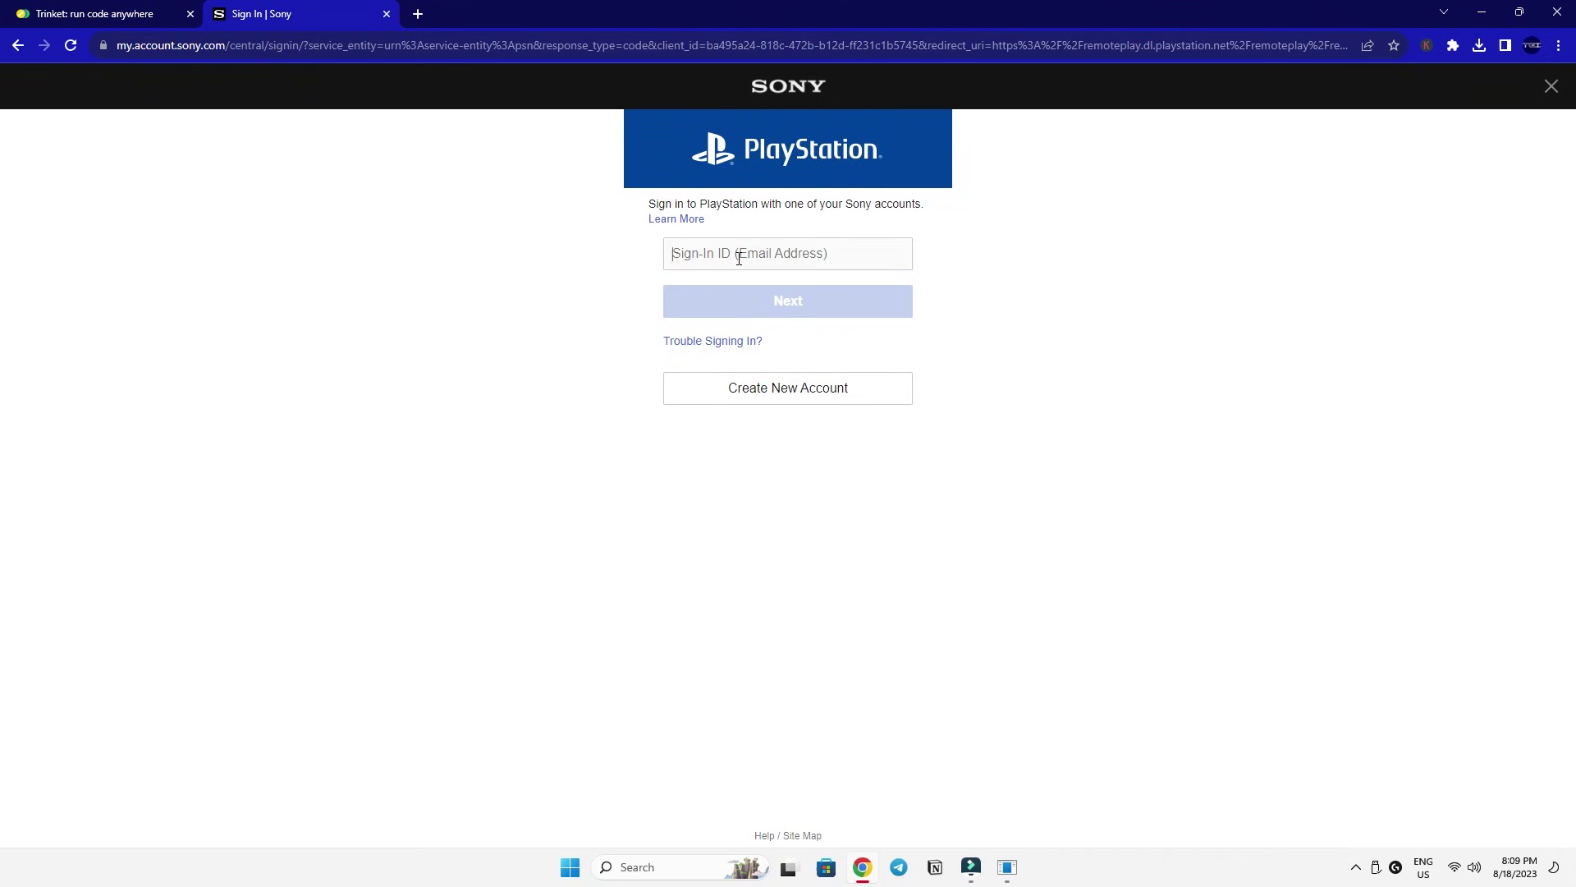
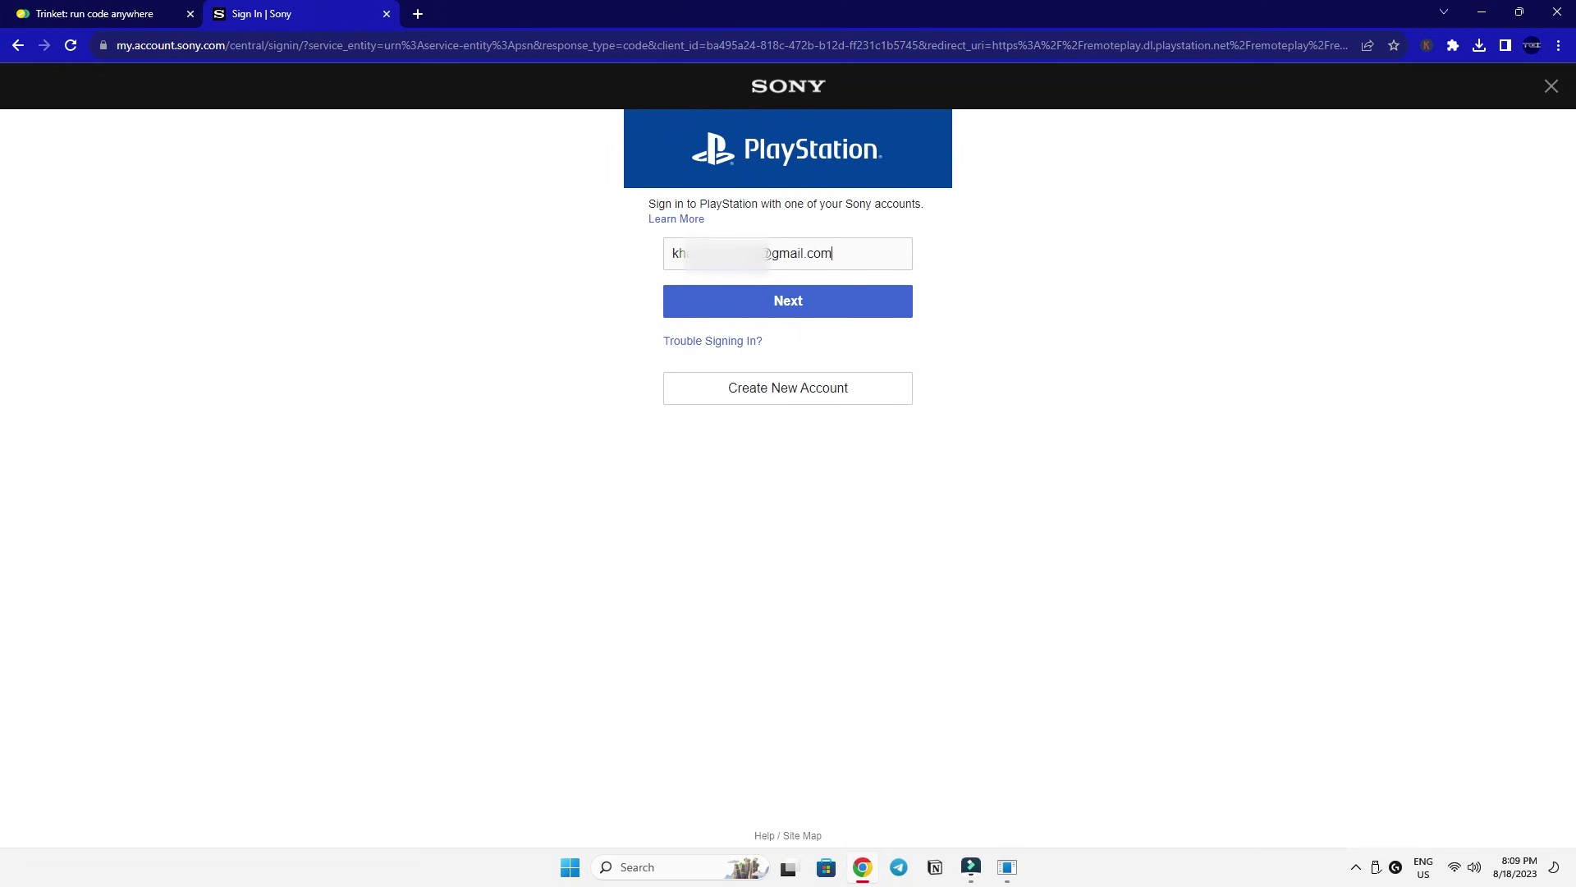
pyautogui.press('Return')
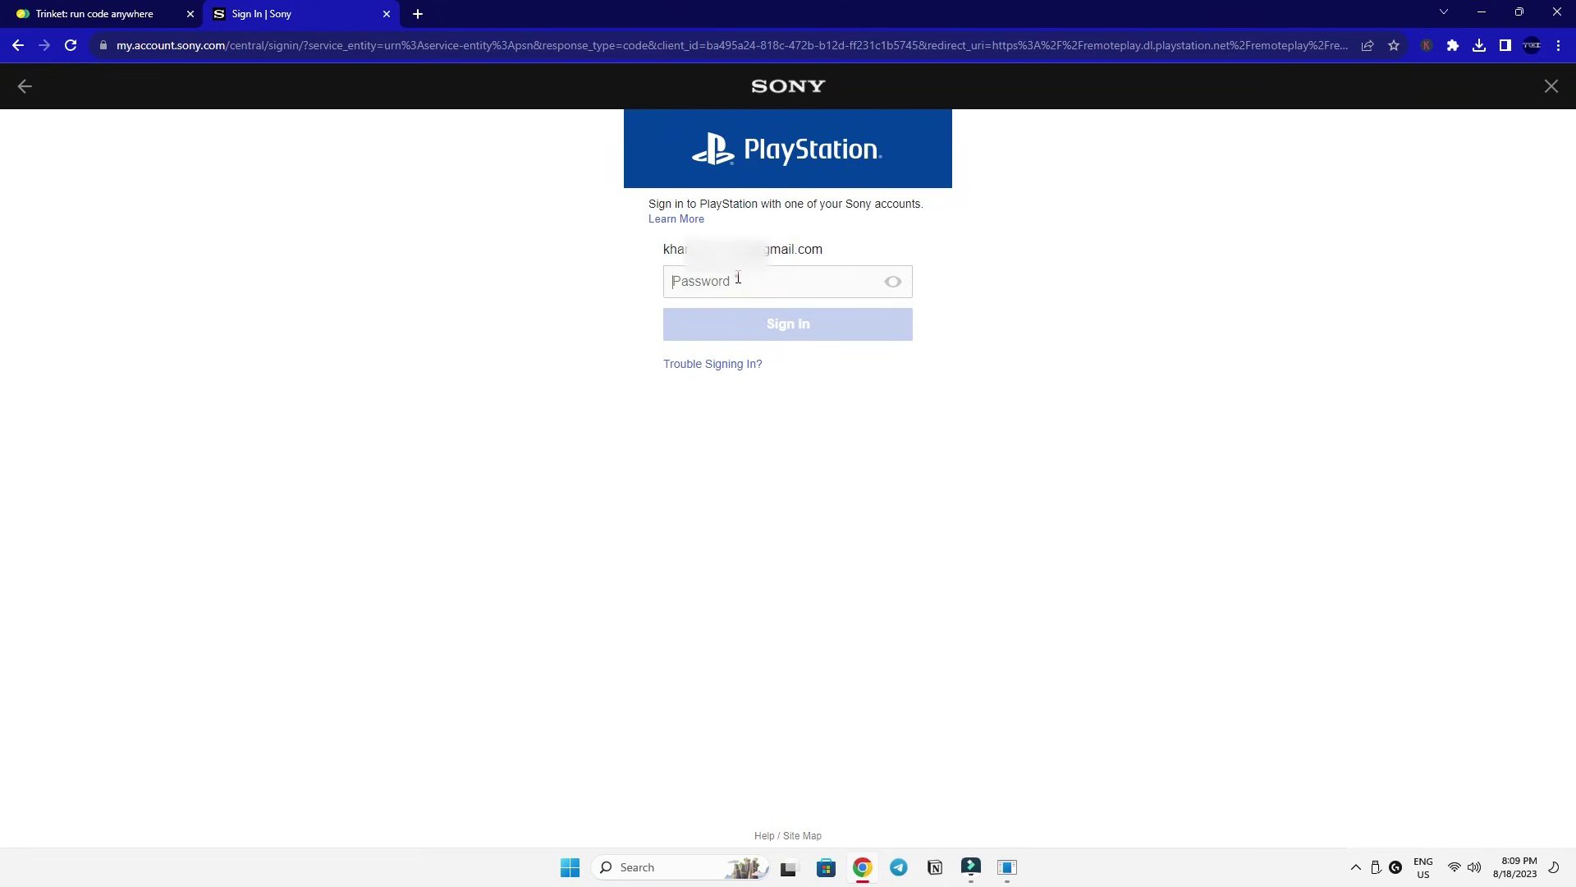
pyautogui.write('•')
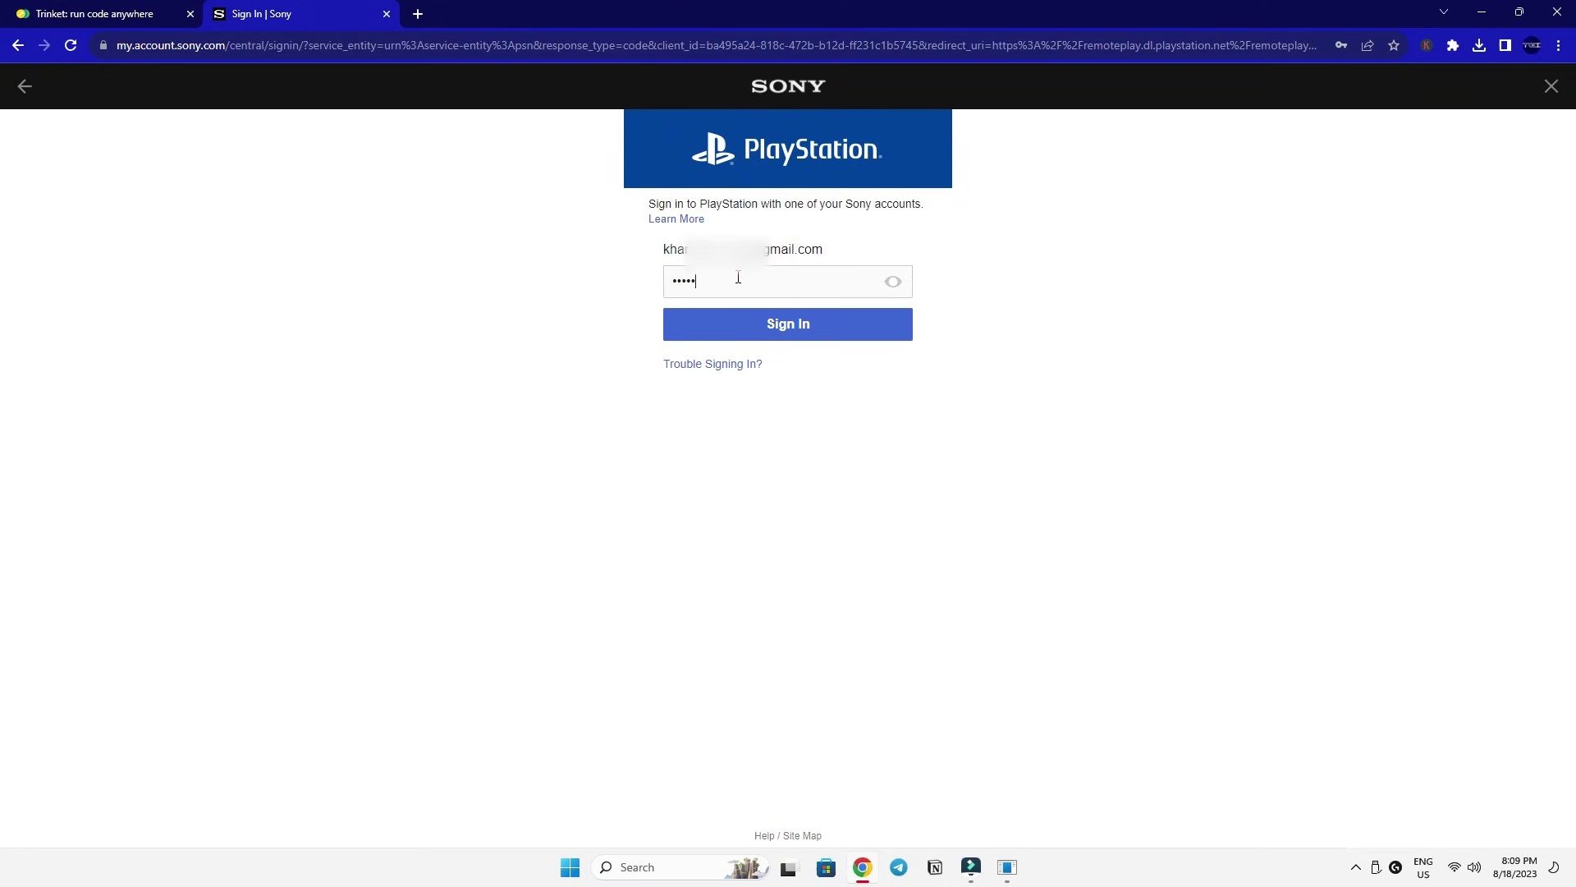
pyautogui.press('Return')
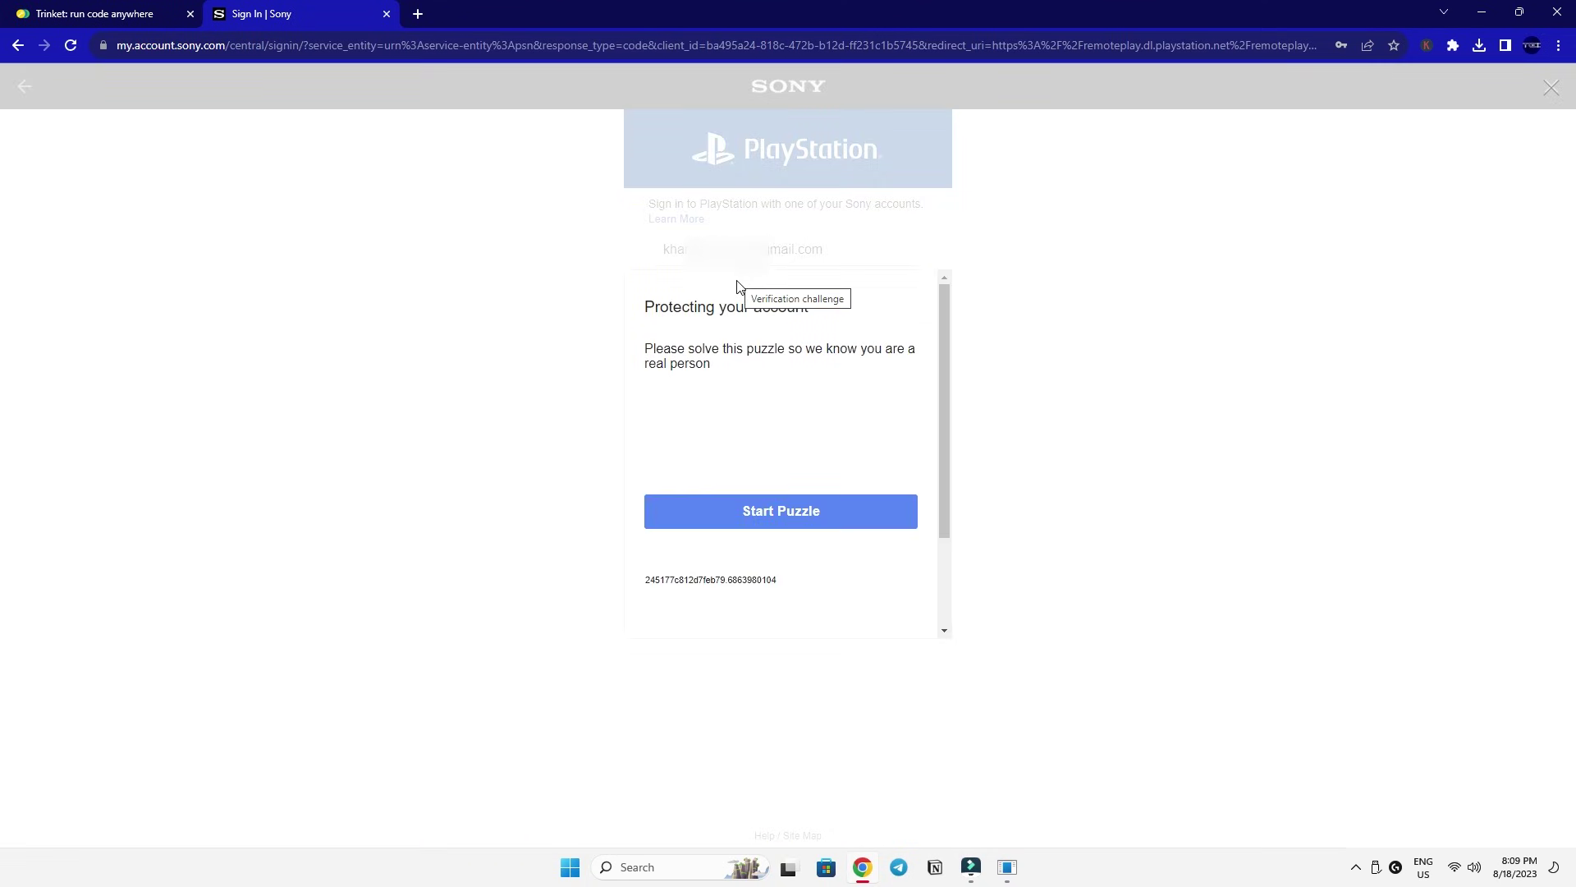
pyautogui.click(768, 511)
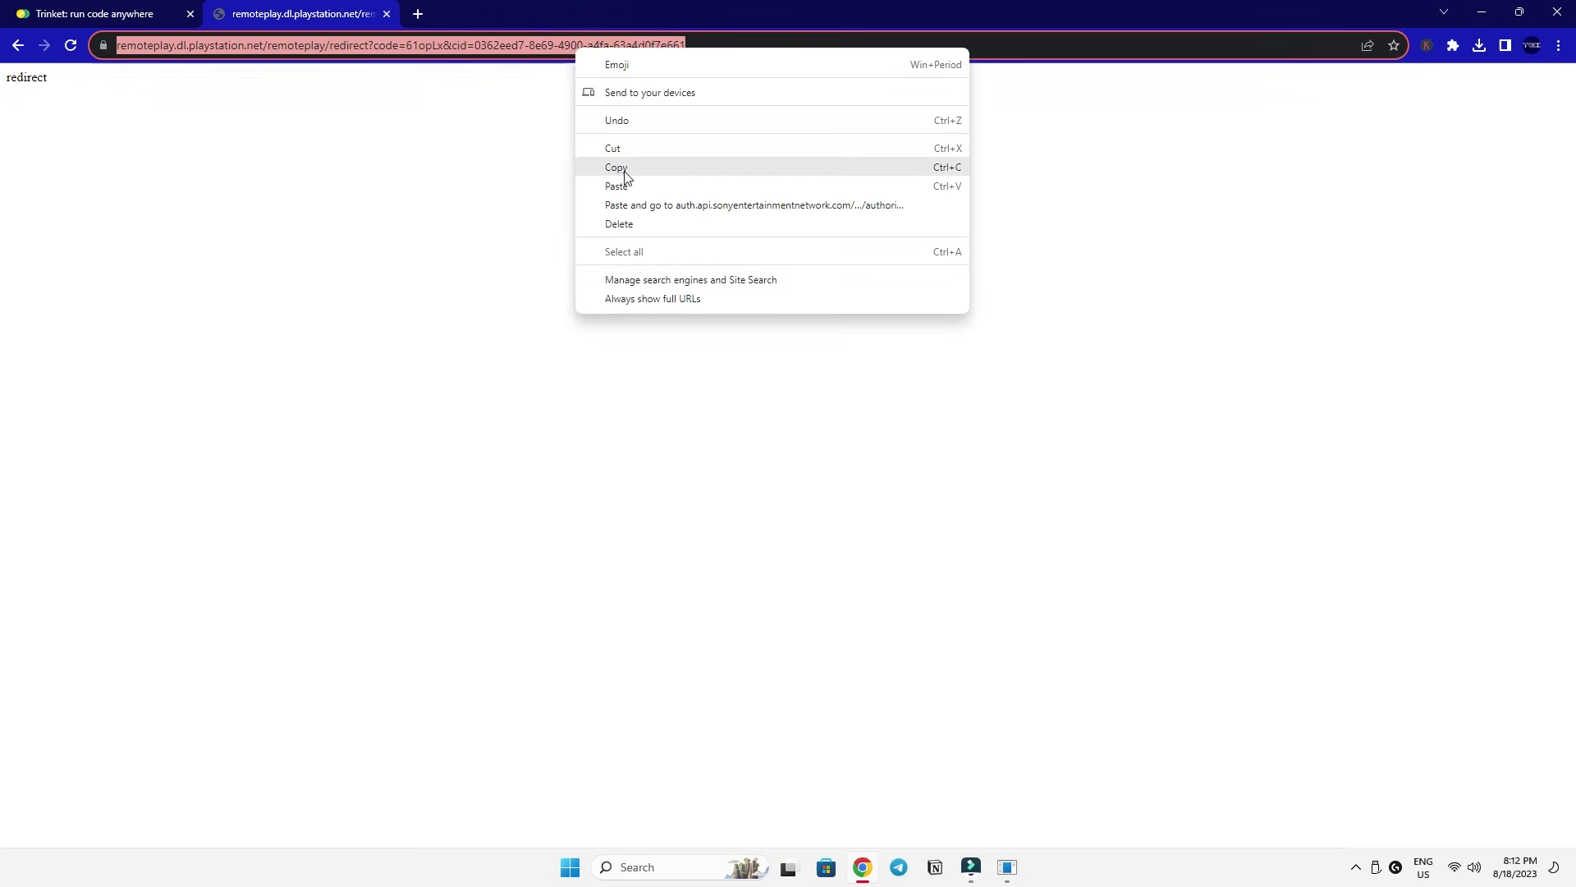
# Paste the redirect page URL into the Trinket script to generate the PSN AccountID.
pyautogui.click(621, 165)
pyautogui.click(67, 16)
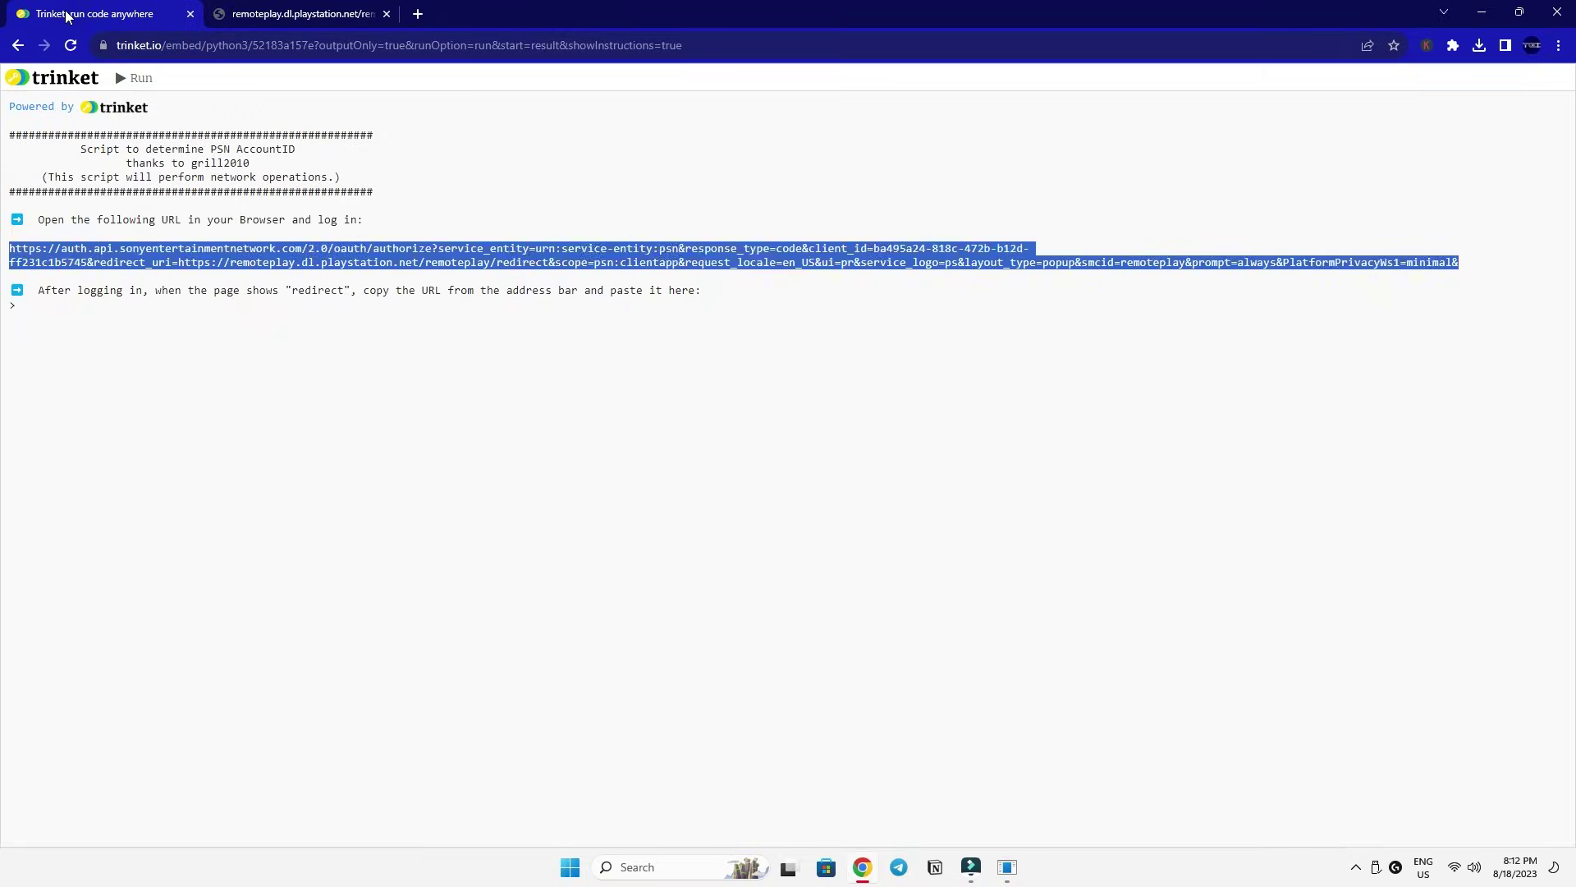
pyautogui.hotkey('ctrl', 'v')
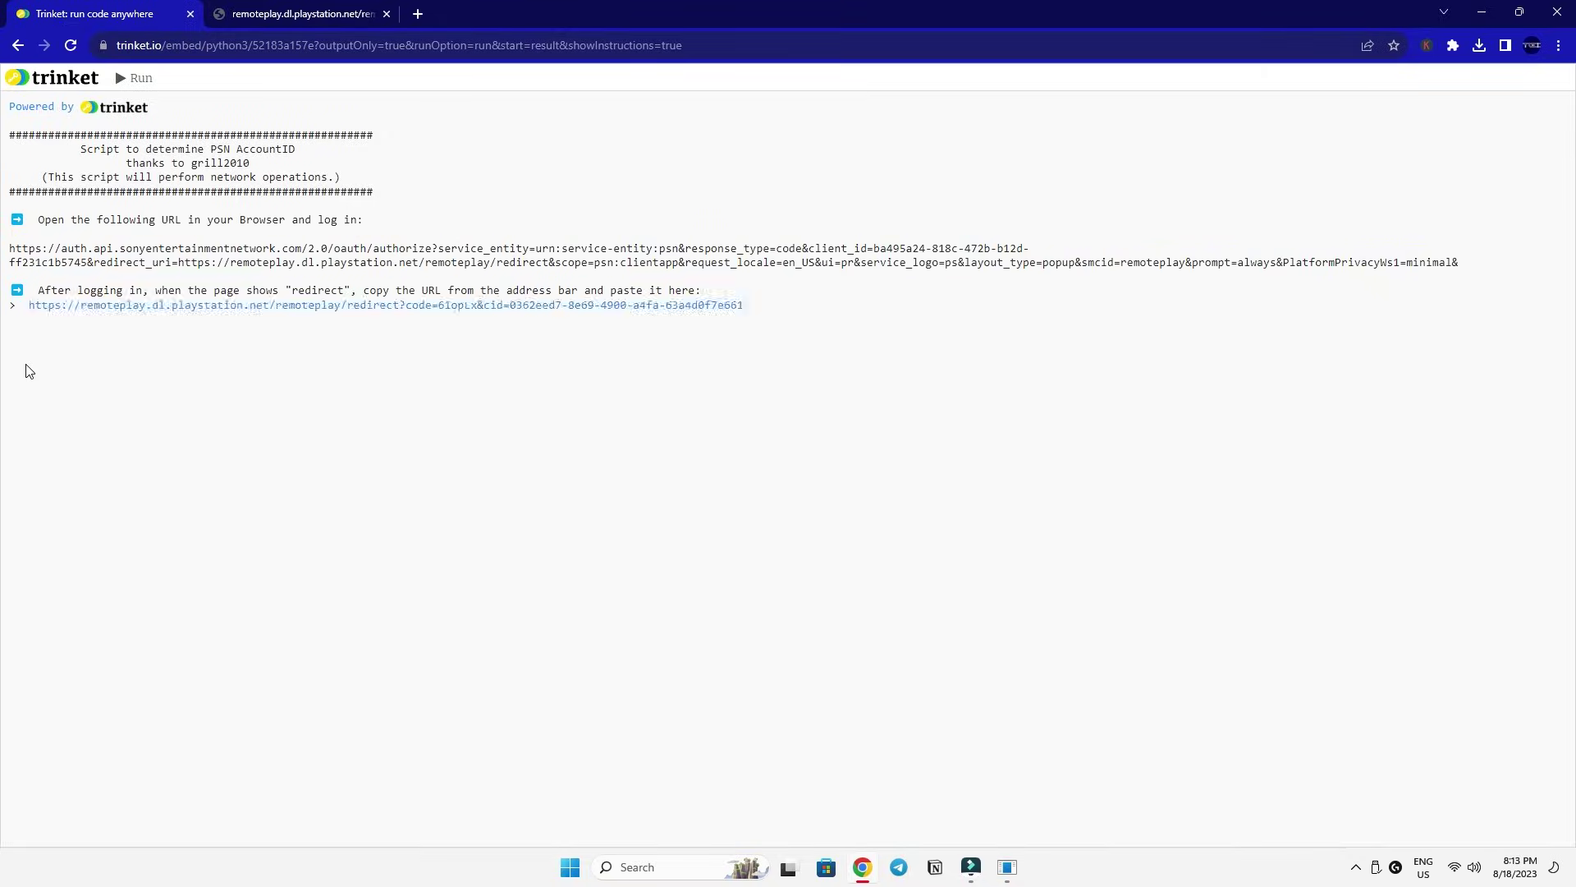
pyautogui.press('Return')
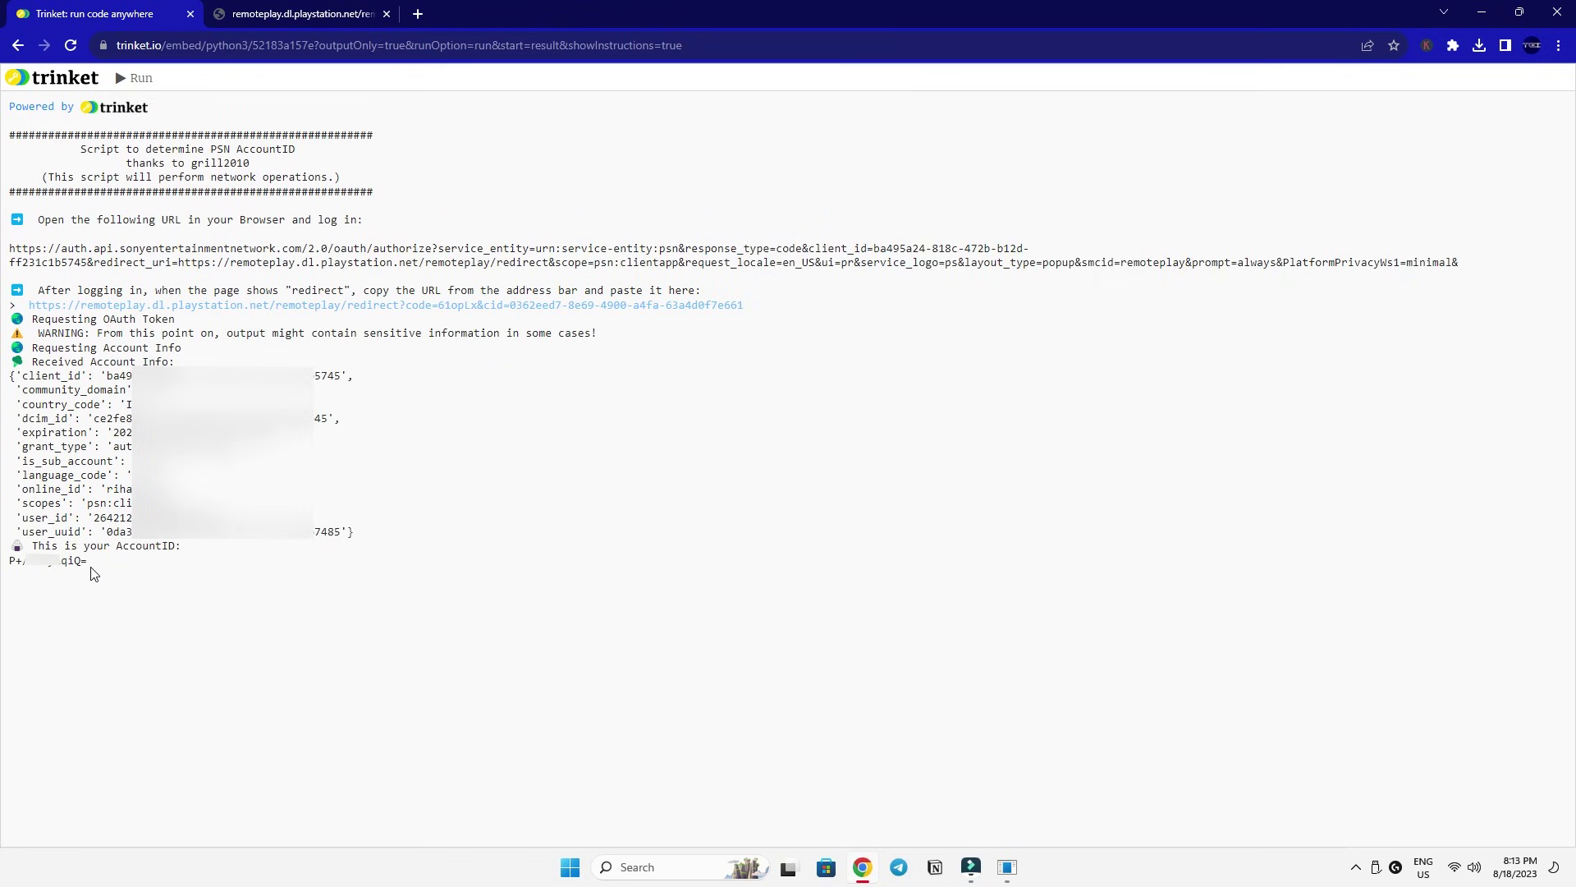
# Copy the printed AccountID and minimize Chrome to return to Chiaki's registration dialog.
pyautogui.moveTo(87, 562); pyautogui.dragTo(8, 561)
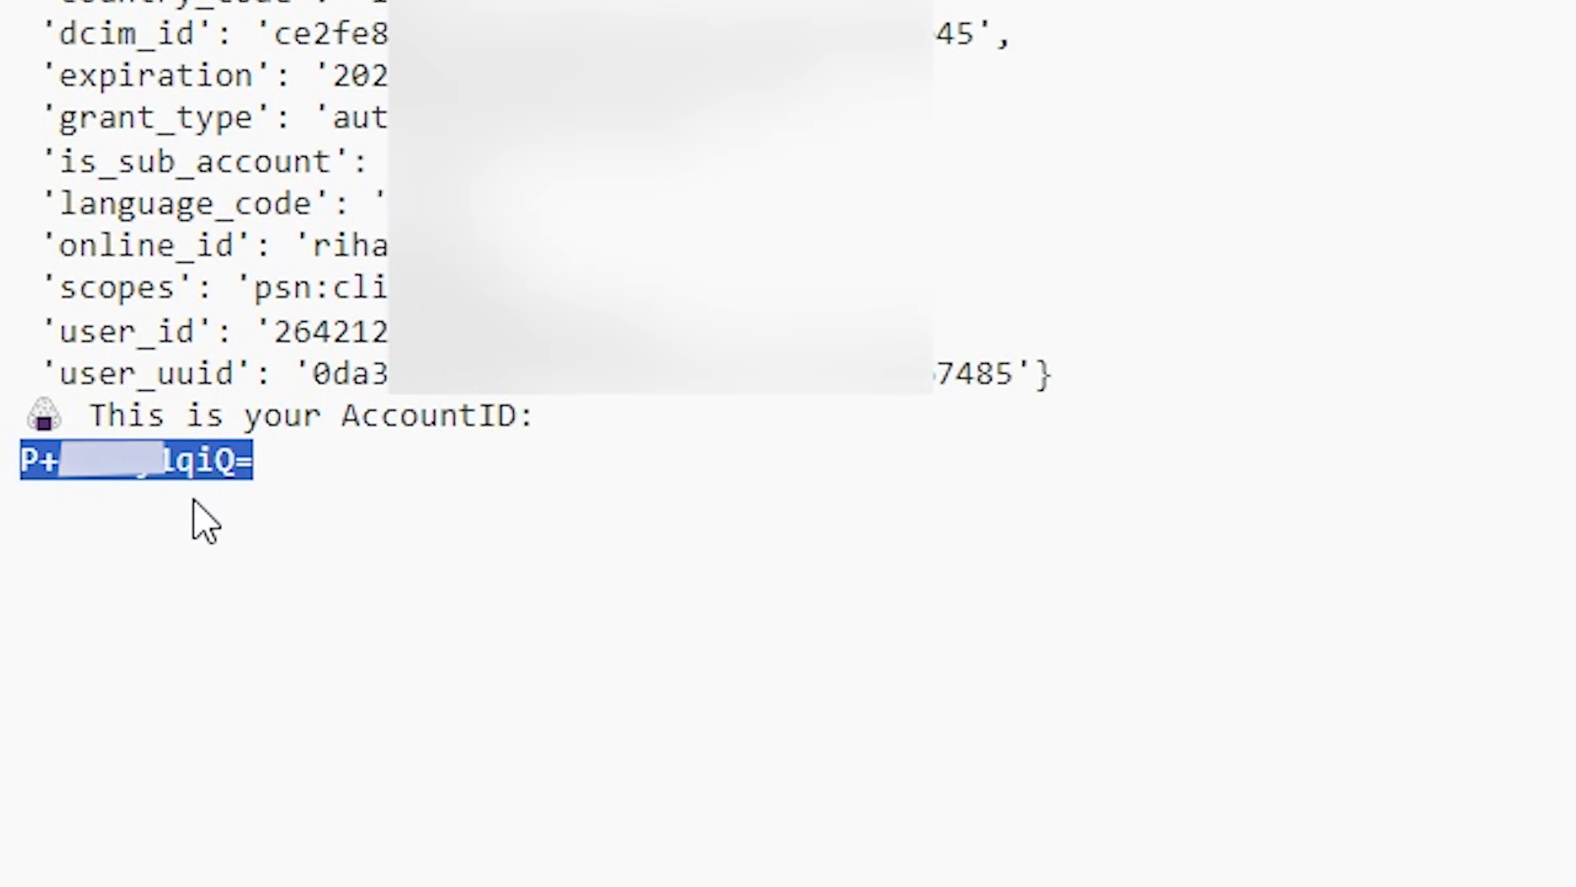
pyautogui.rightClick(173, 468)
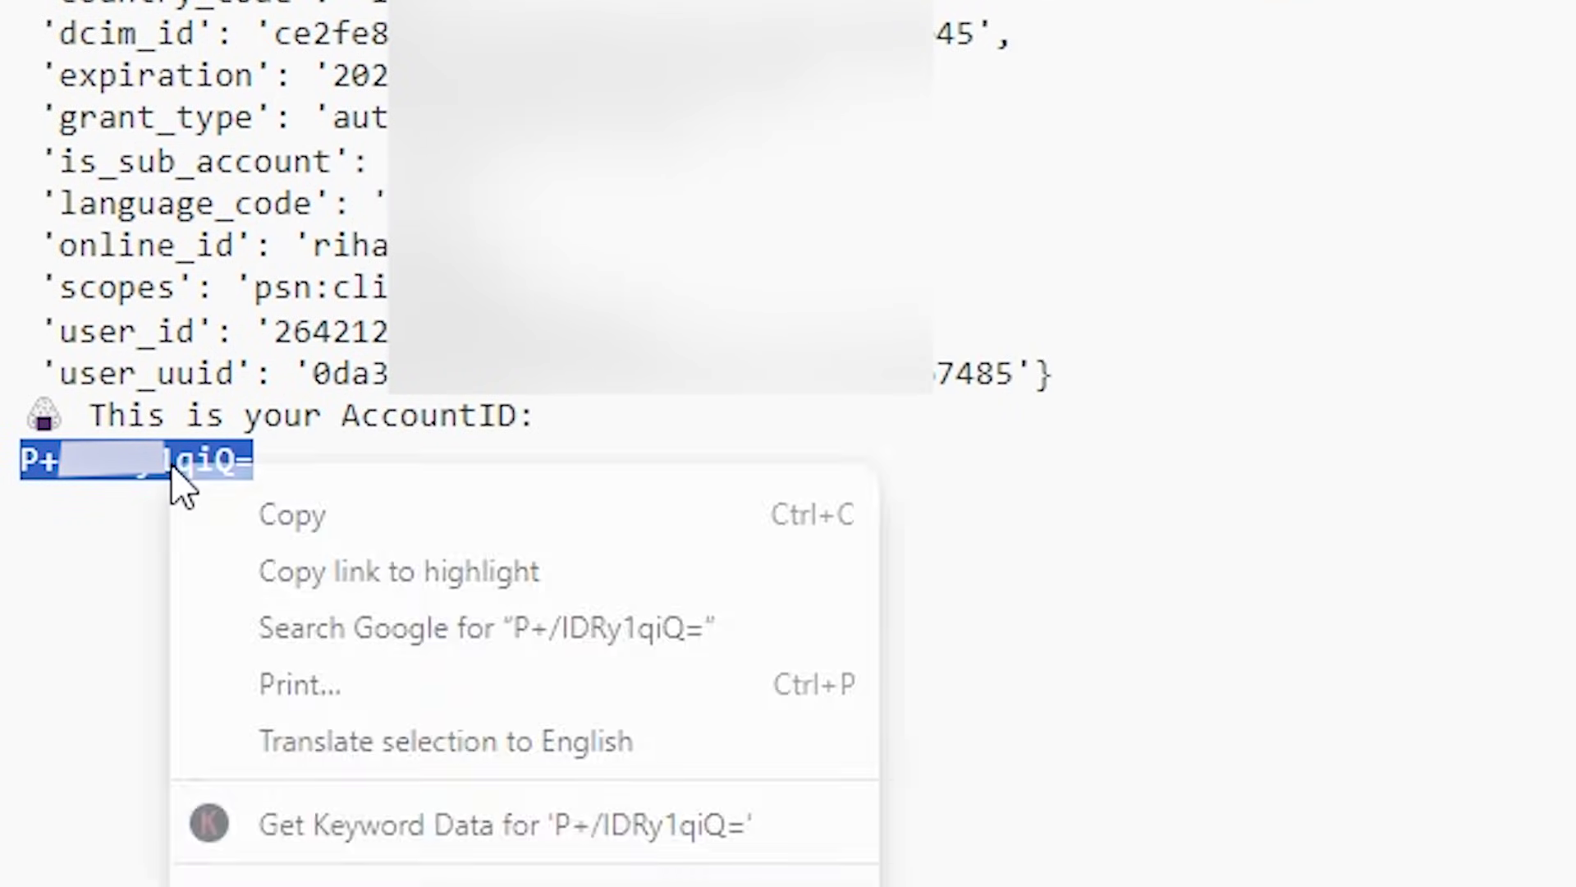
pyautogui.click(238, 517)
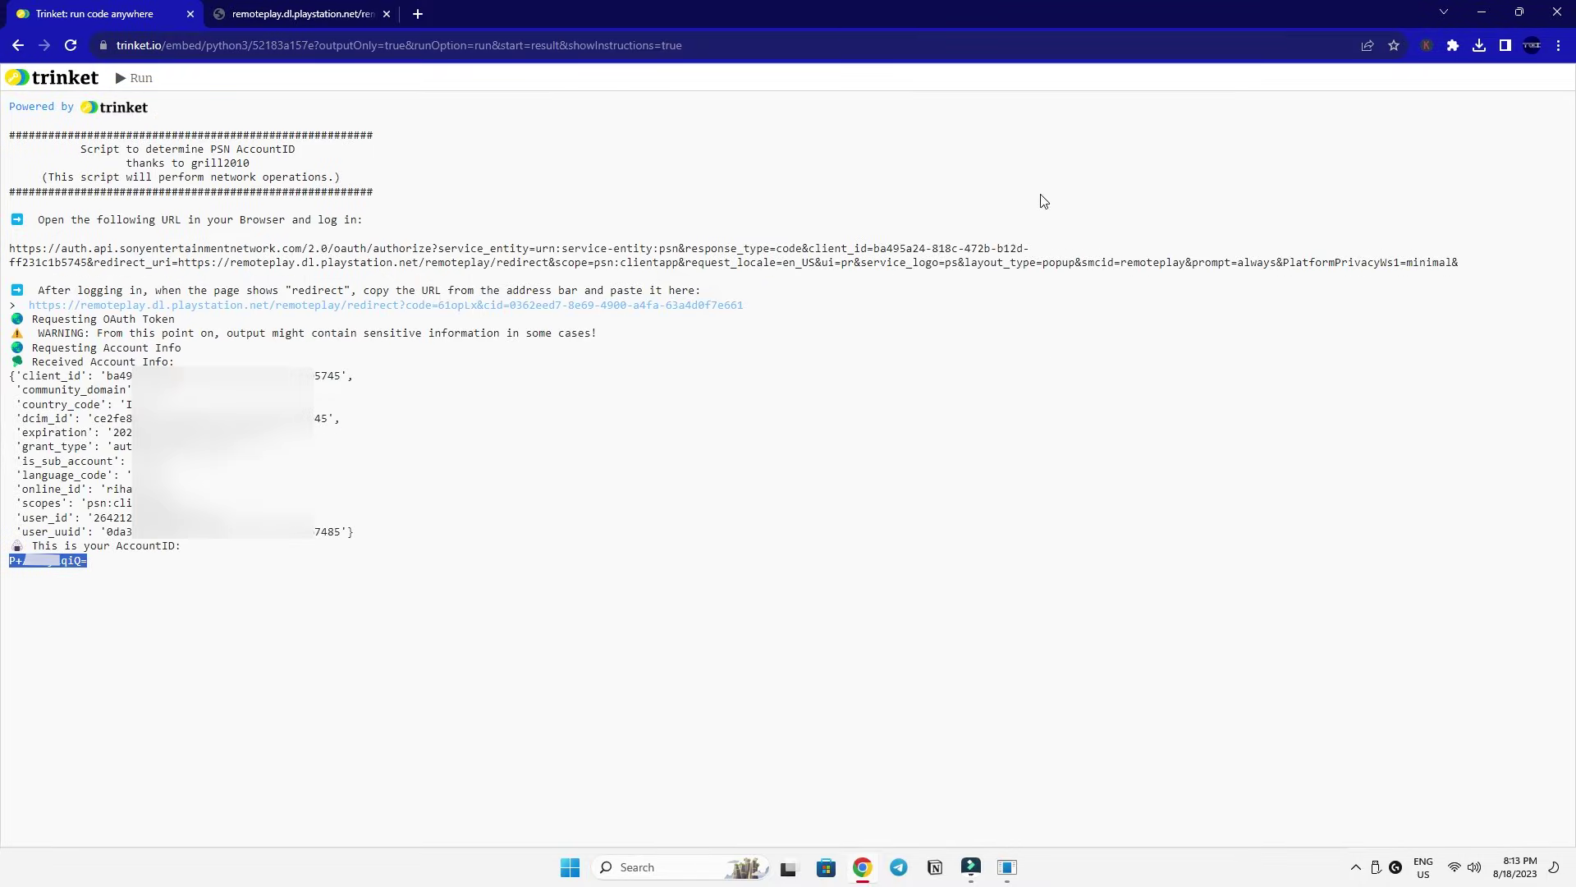
pyautogui.click(1486, 12)
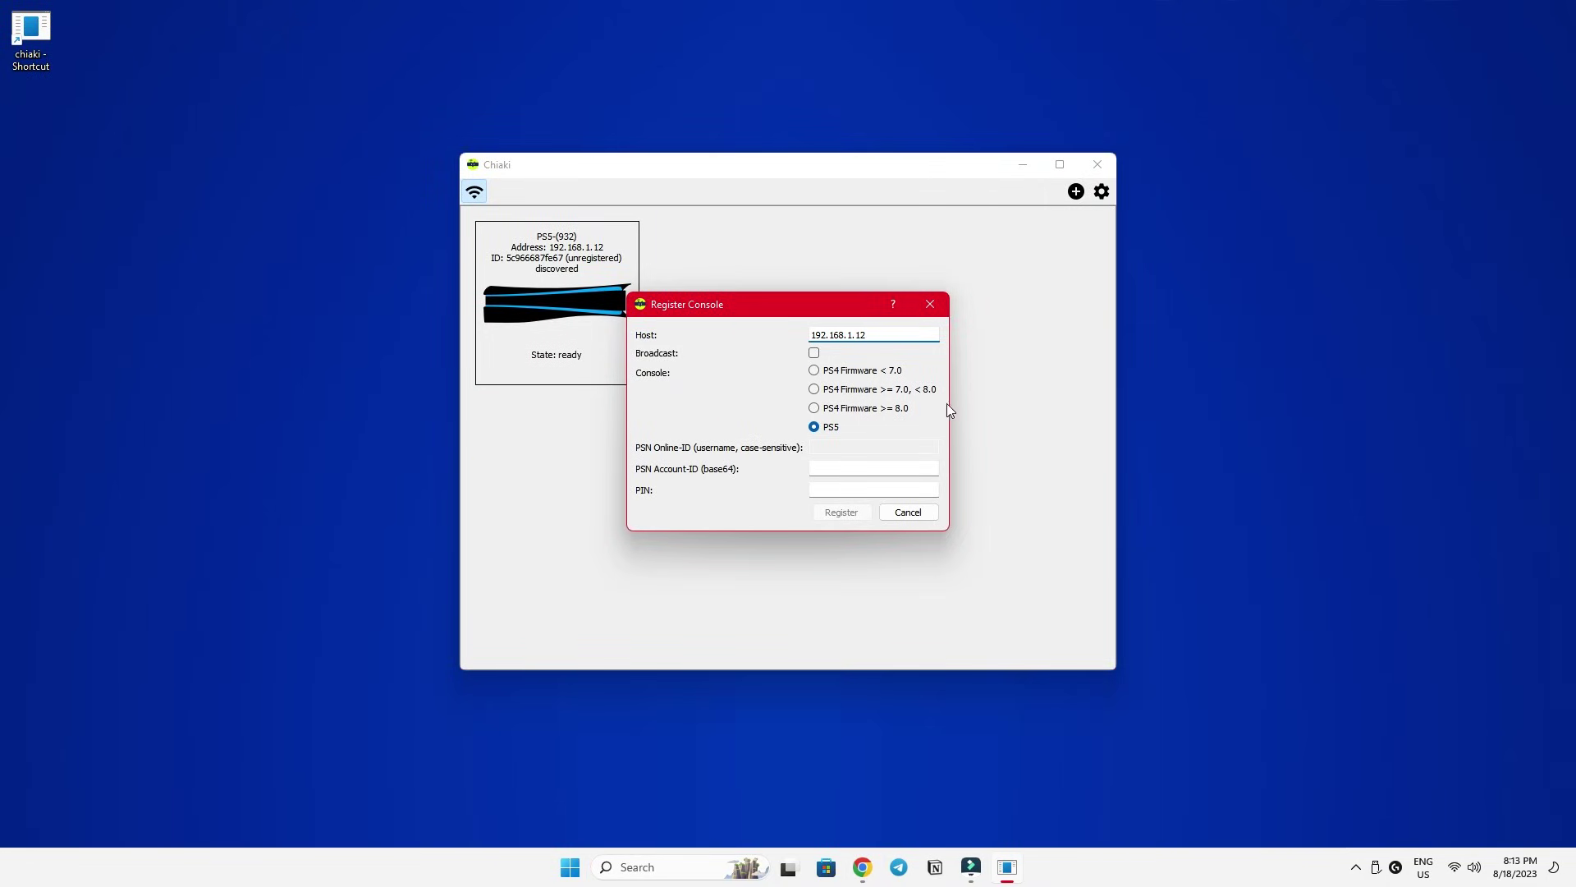
# Paste the copied AccountID into Chiaki's PSN Account-ID field.
pyautogui.click(861, 468)
pyautogui.rightClick(857, 469)
pyautogui.click(906, 555)
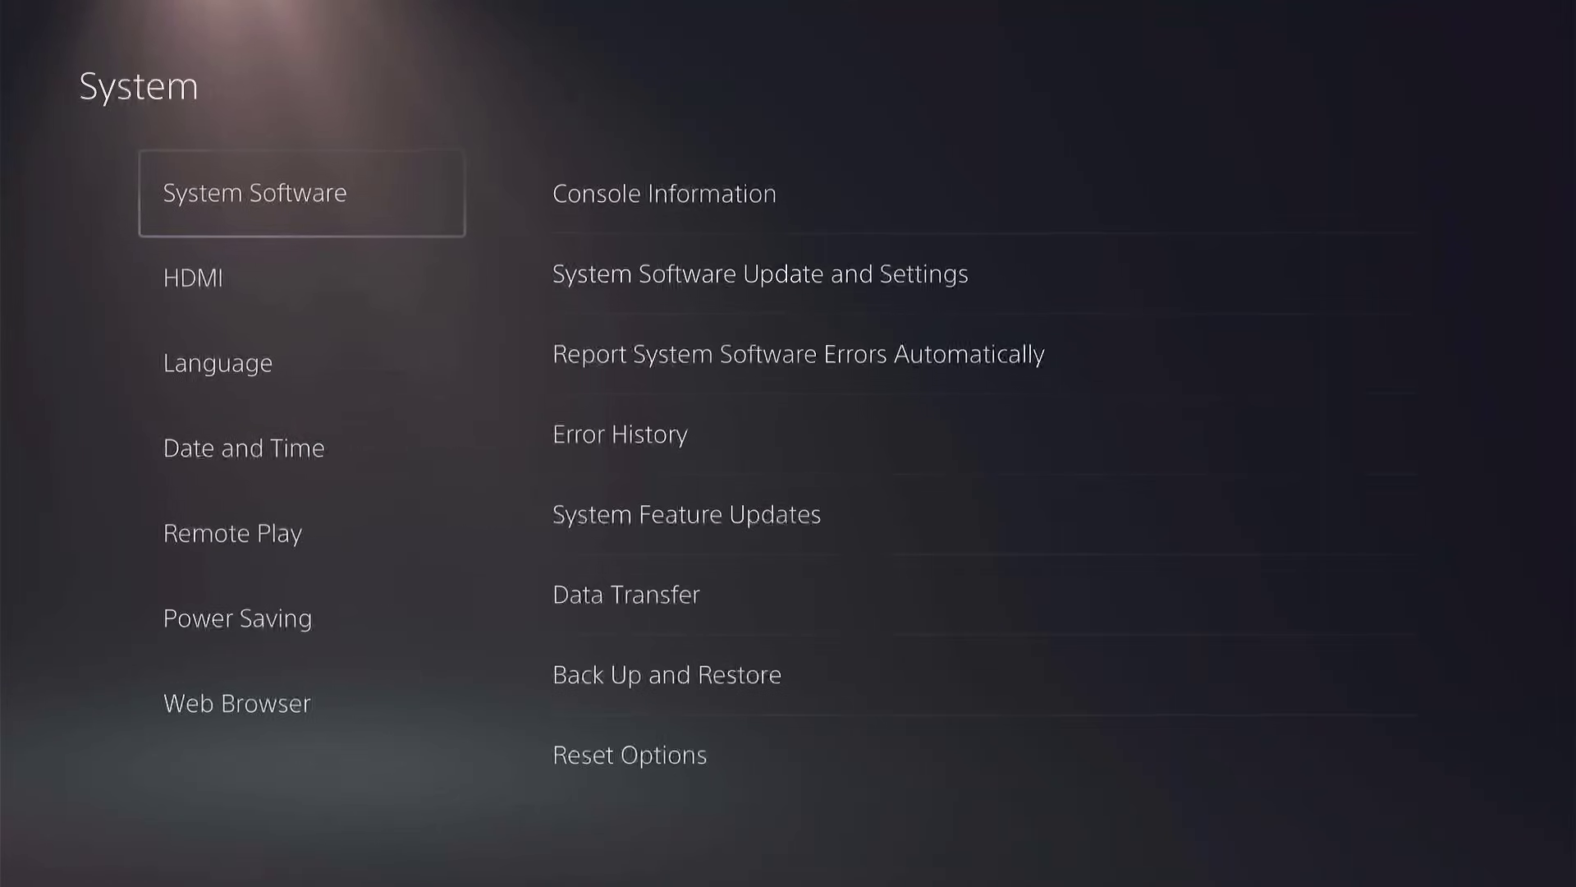
# Open Link Device under the PS5's Remote Play settings and enter the pairing PIN it shows.
pyautogui.press('Down')
pyautogui.press('Down')
pyautogui.press('Down')
pyautogui.press('Down')
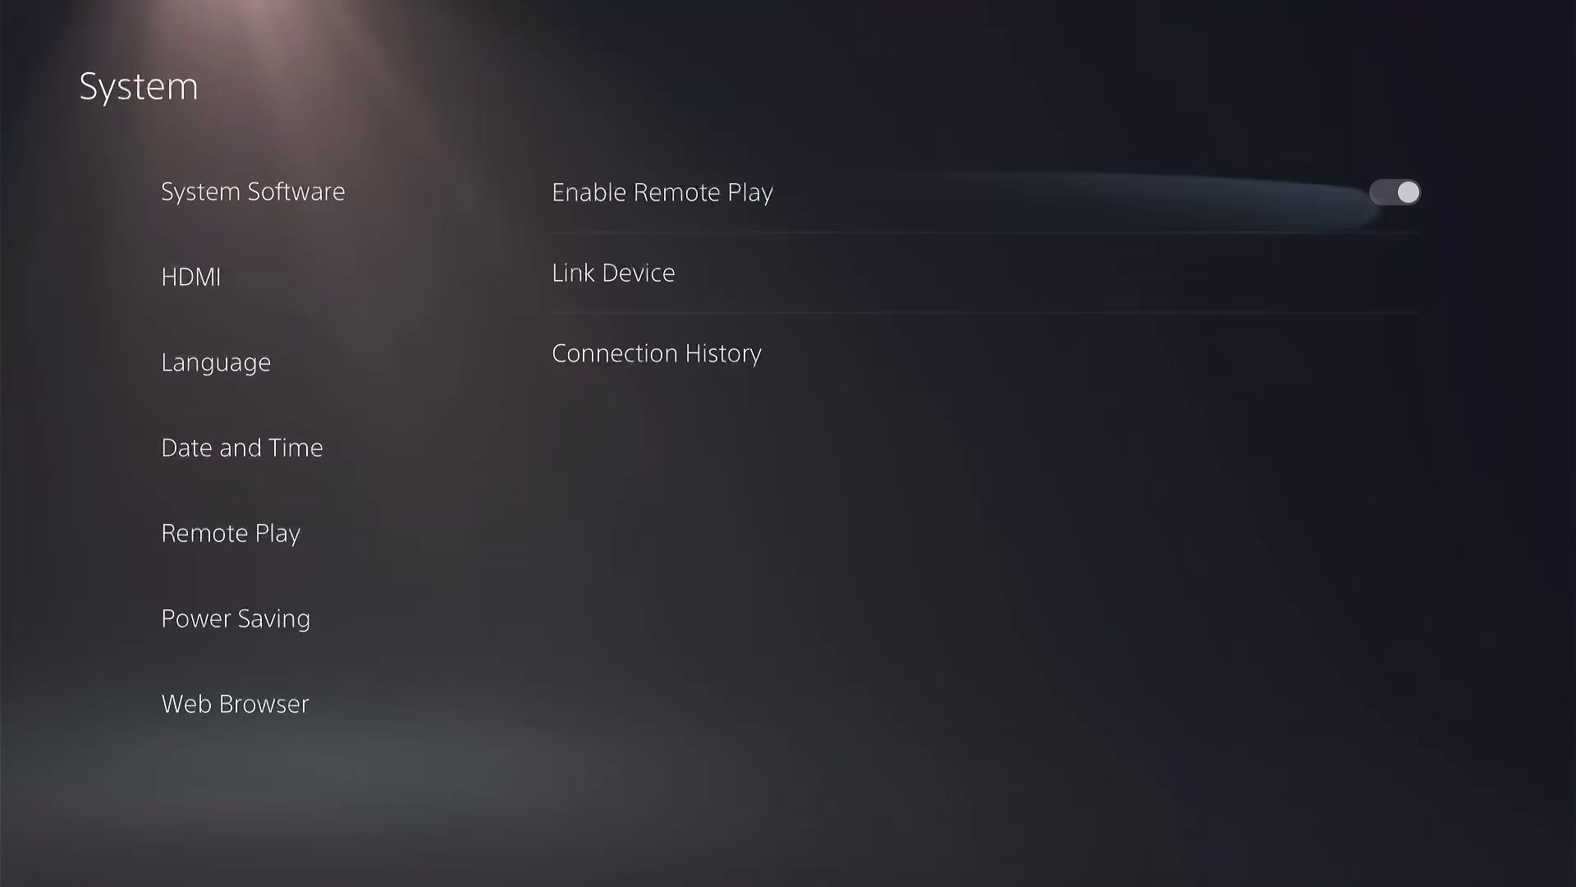
pyautogui.press('Right')
pyautogui.press('Down')
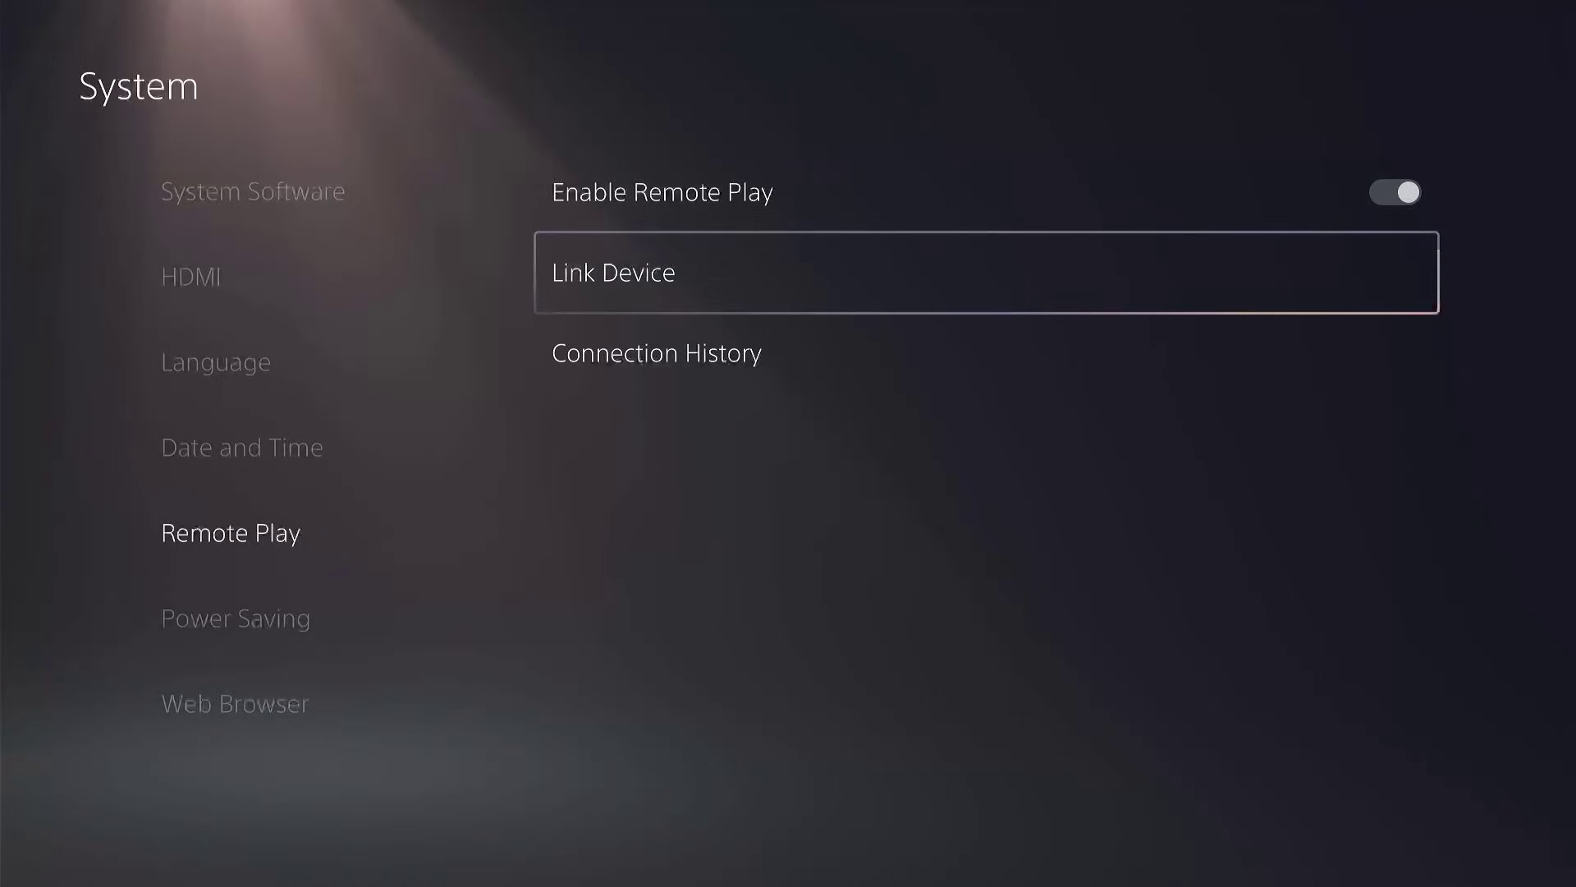
pyautogui.press('Return')
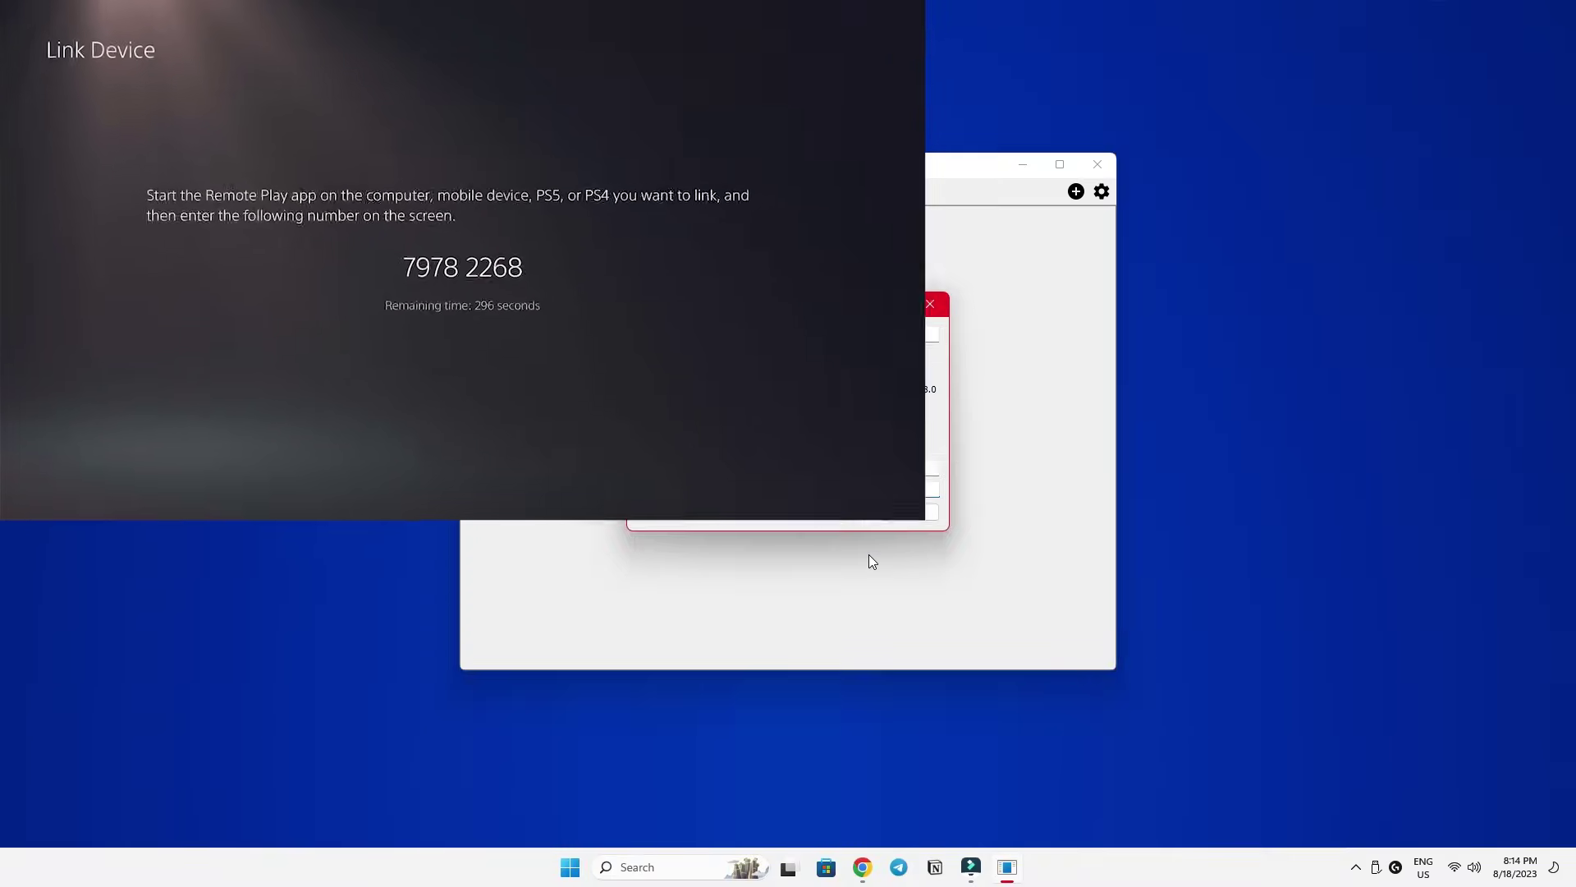
pyautogui.write('79')
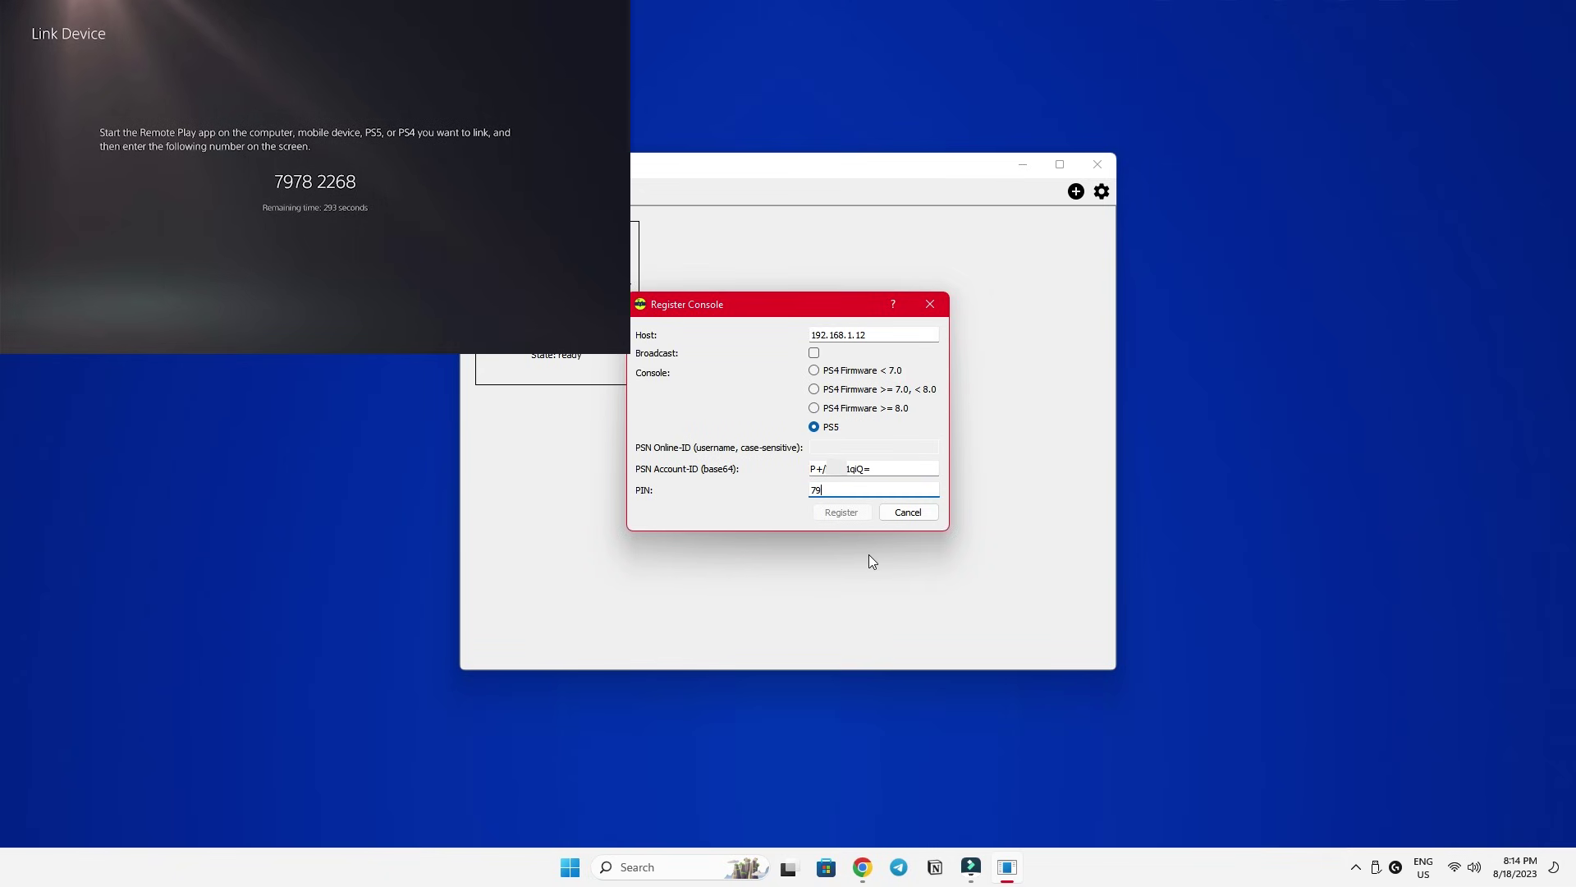
pyautogui.write('782268')
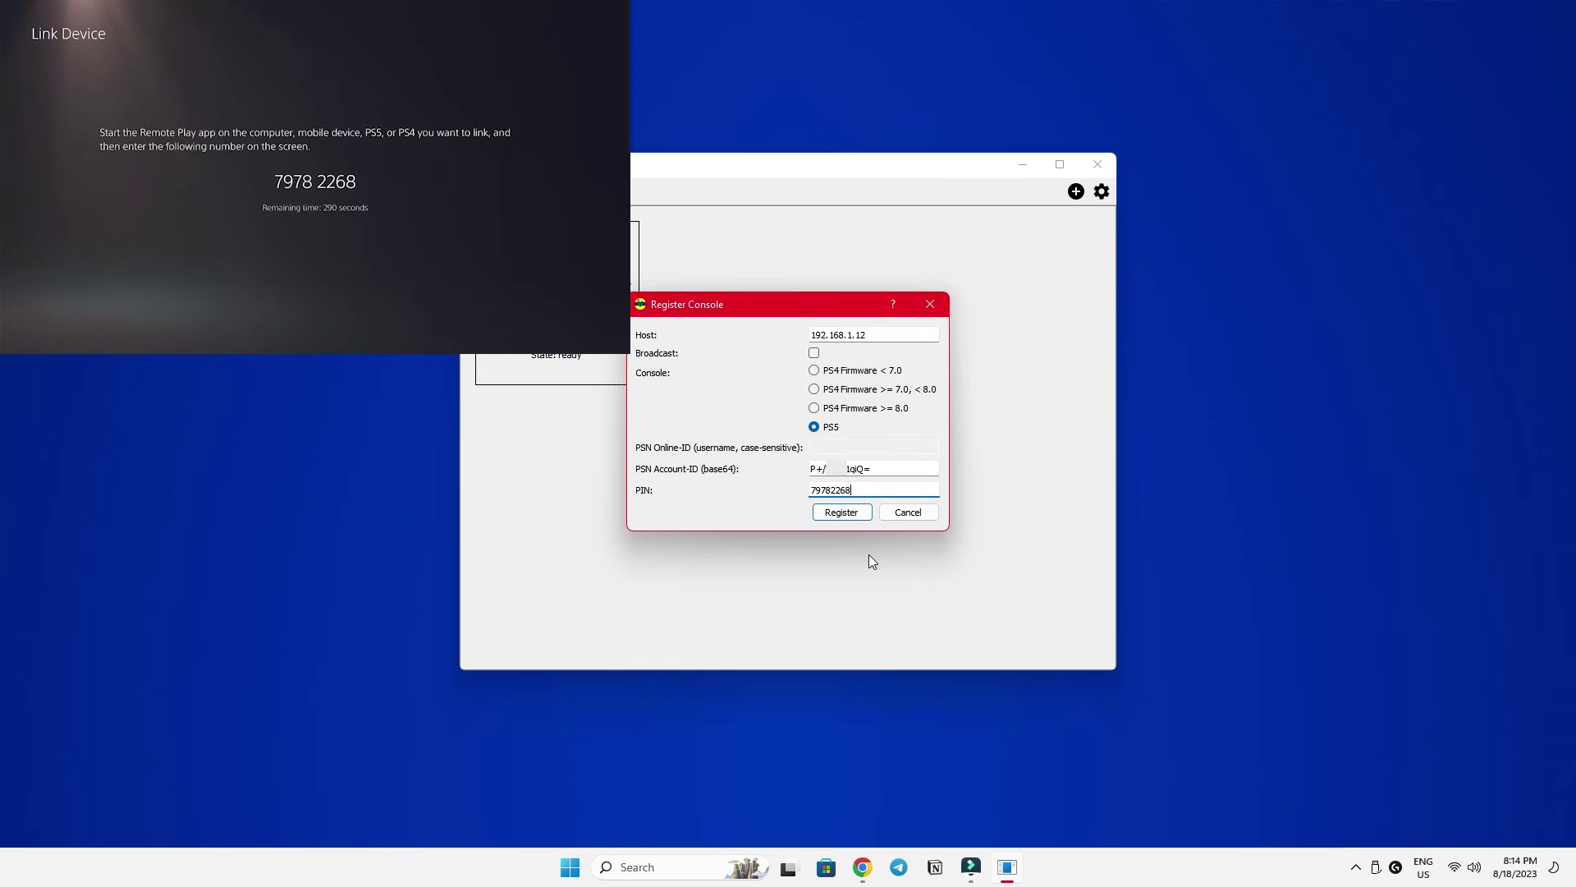
# Register the PS5, run a brief stream session, and end it without putting the console to sleep.
pyautogui.click(842, 511)
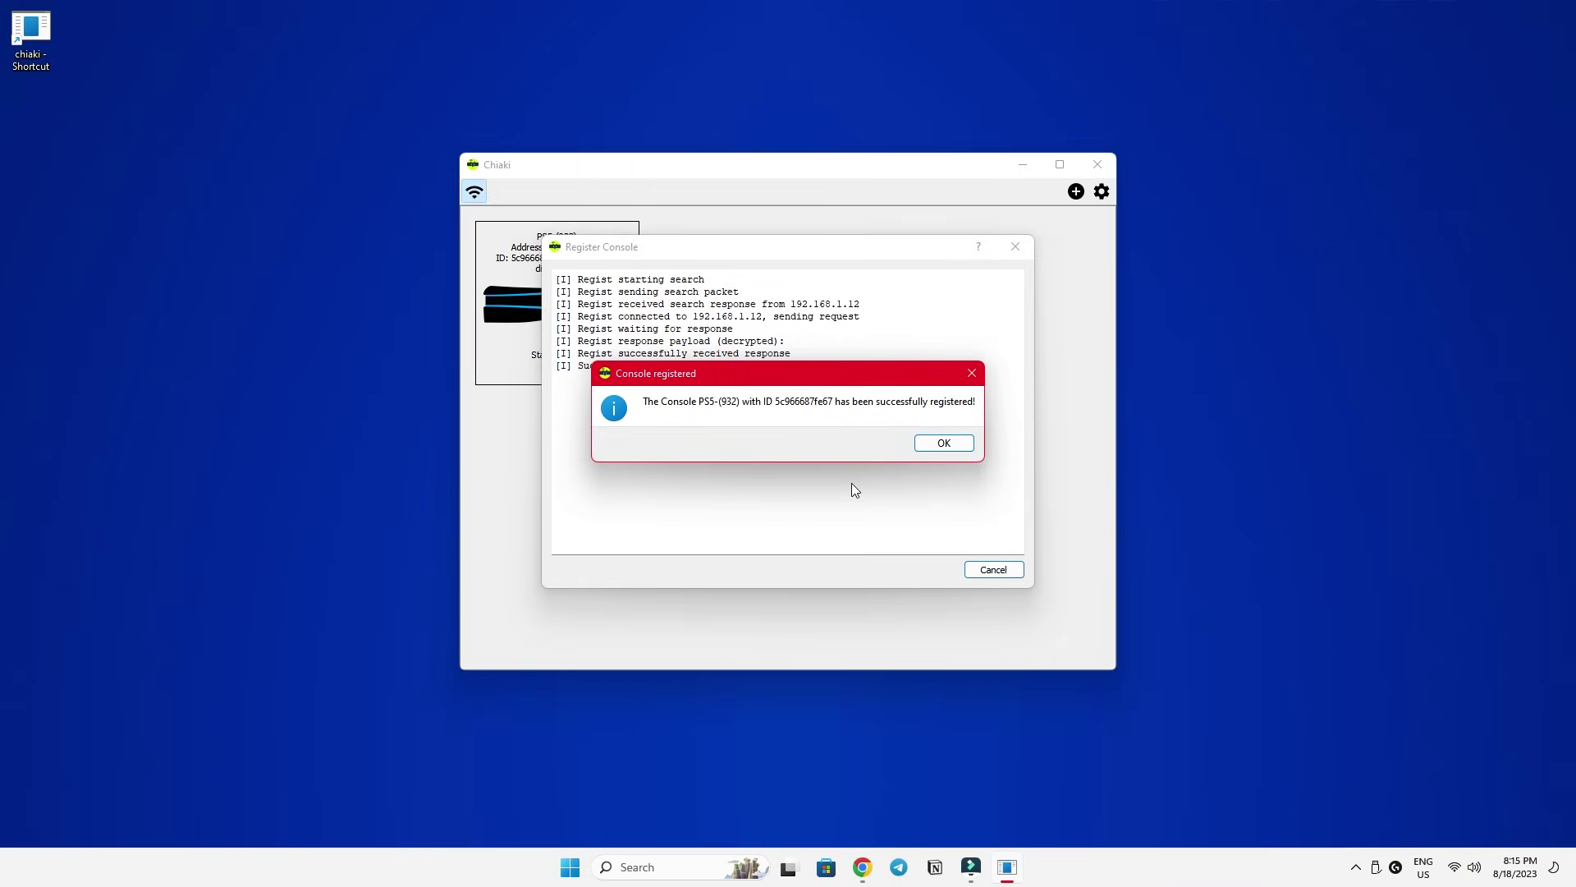
pyautogui.click(935, 442)
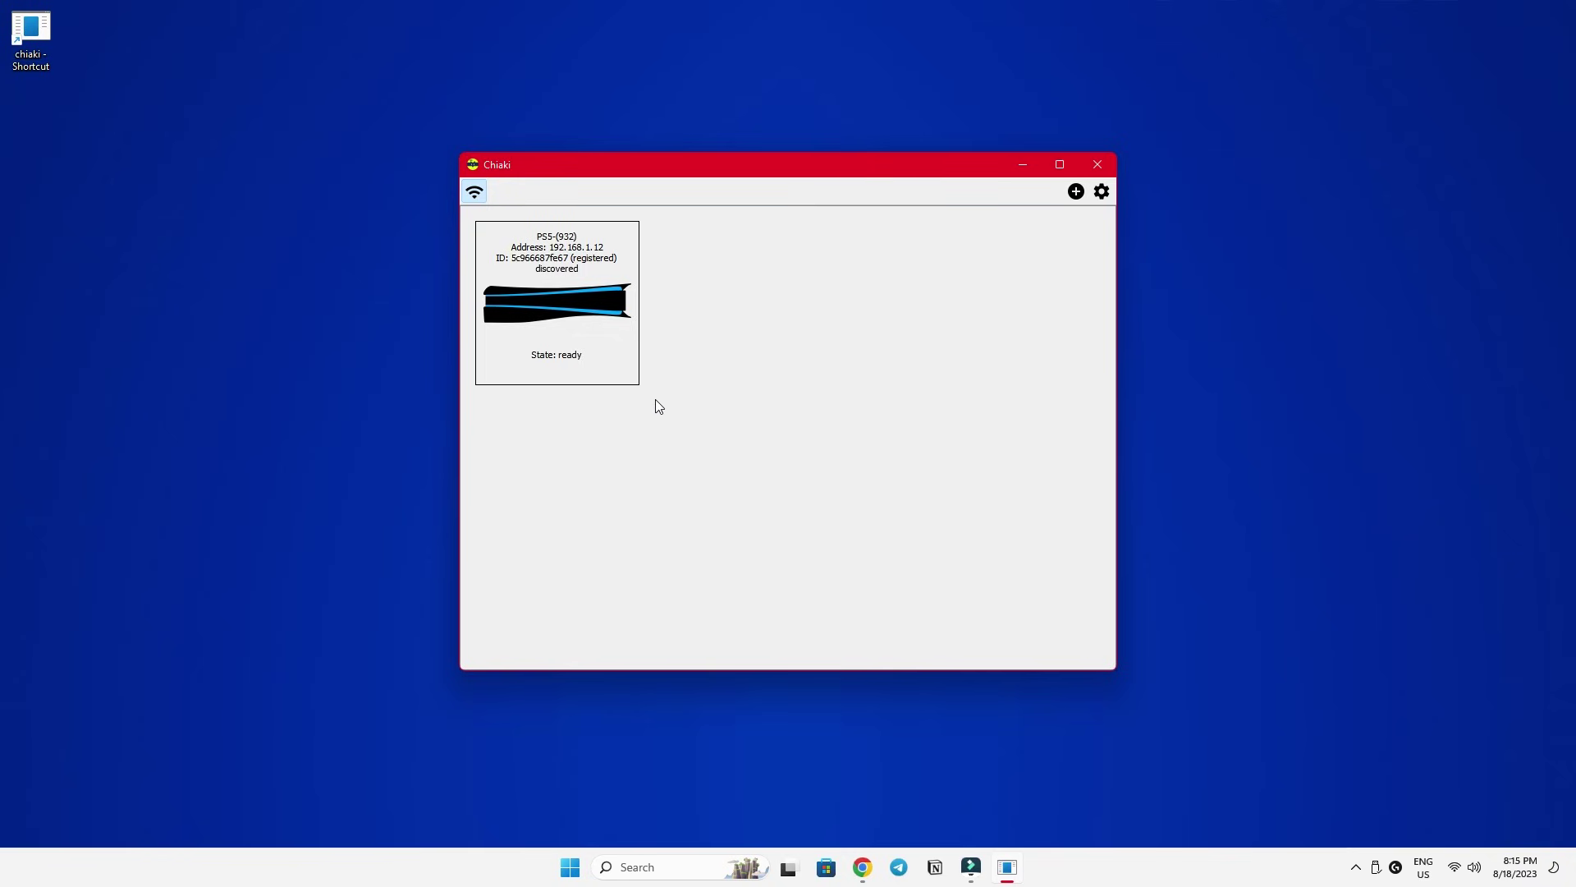
pyautogui.doubleClick(580, 311)
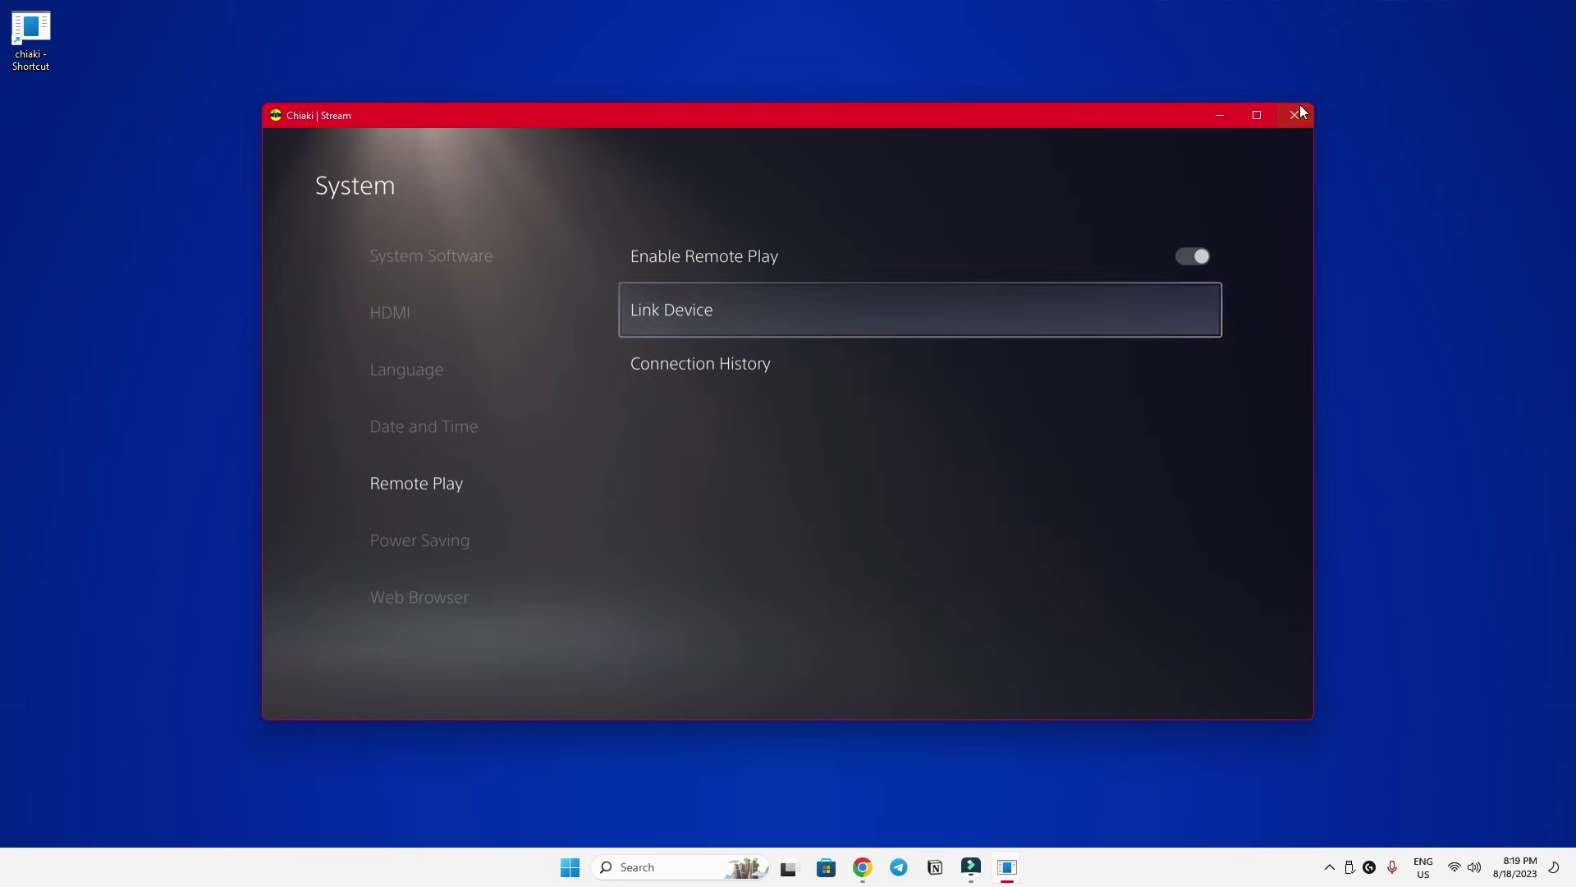
pyautogui.click(1299, 105)
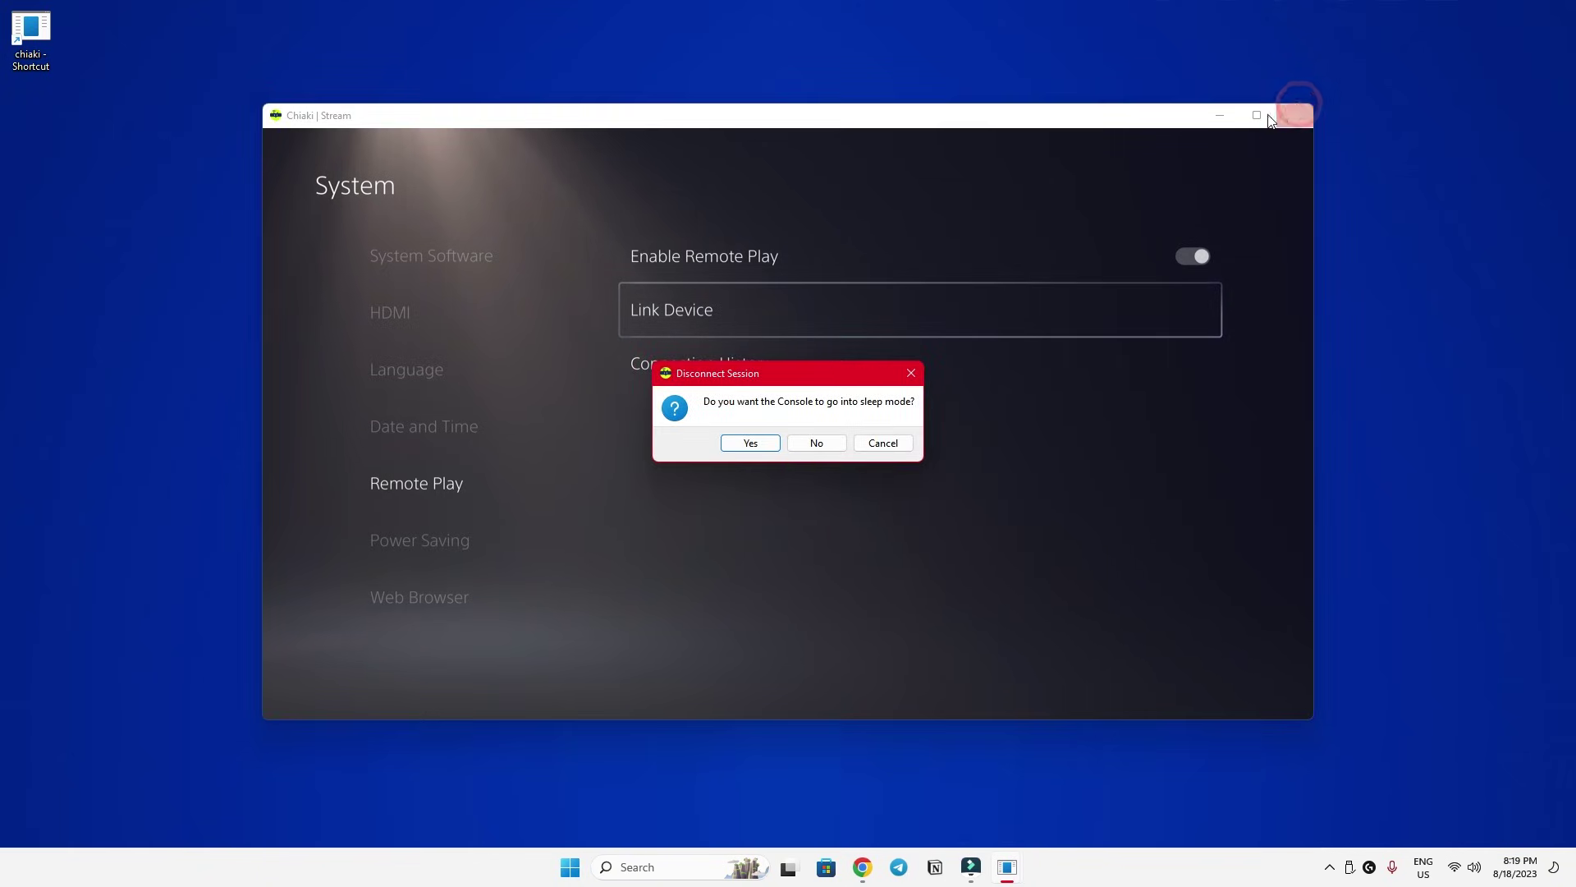
pyautogui.click(817, 443)
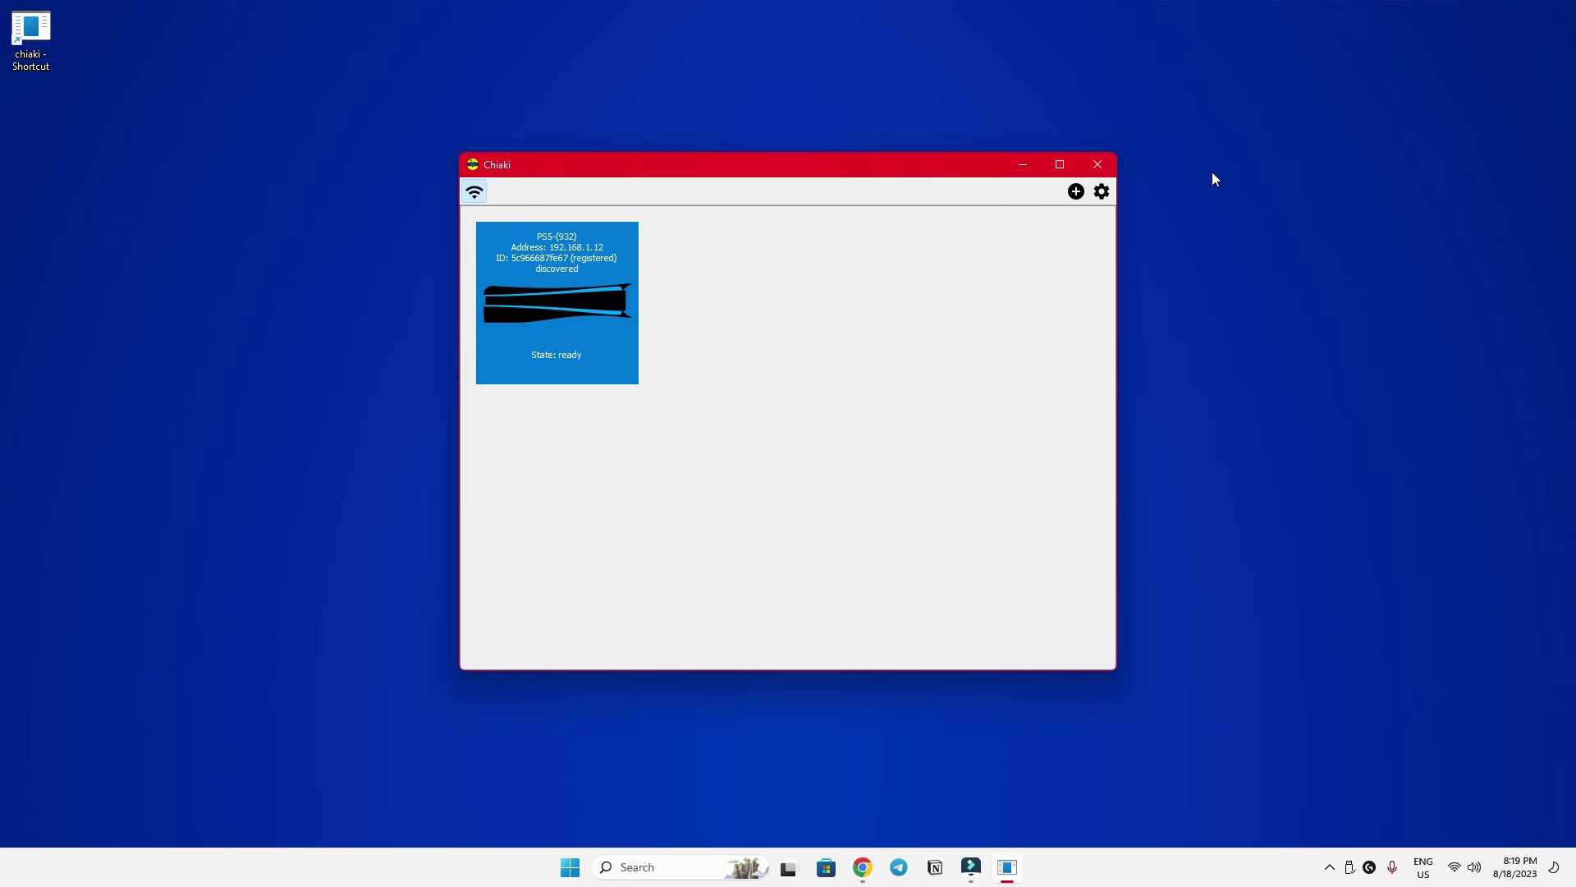
# Set Chiaki's stream resolution to 1080p with a 99999 bitrate and close settings.
pyautogui.click(1106, 200)
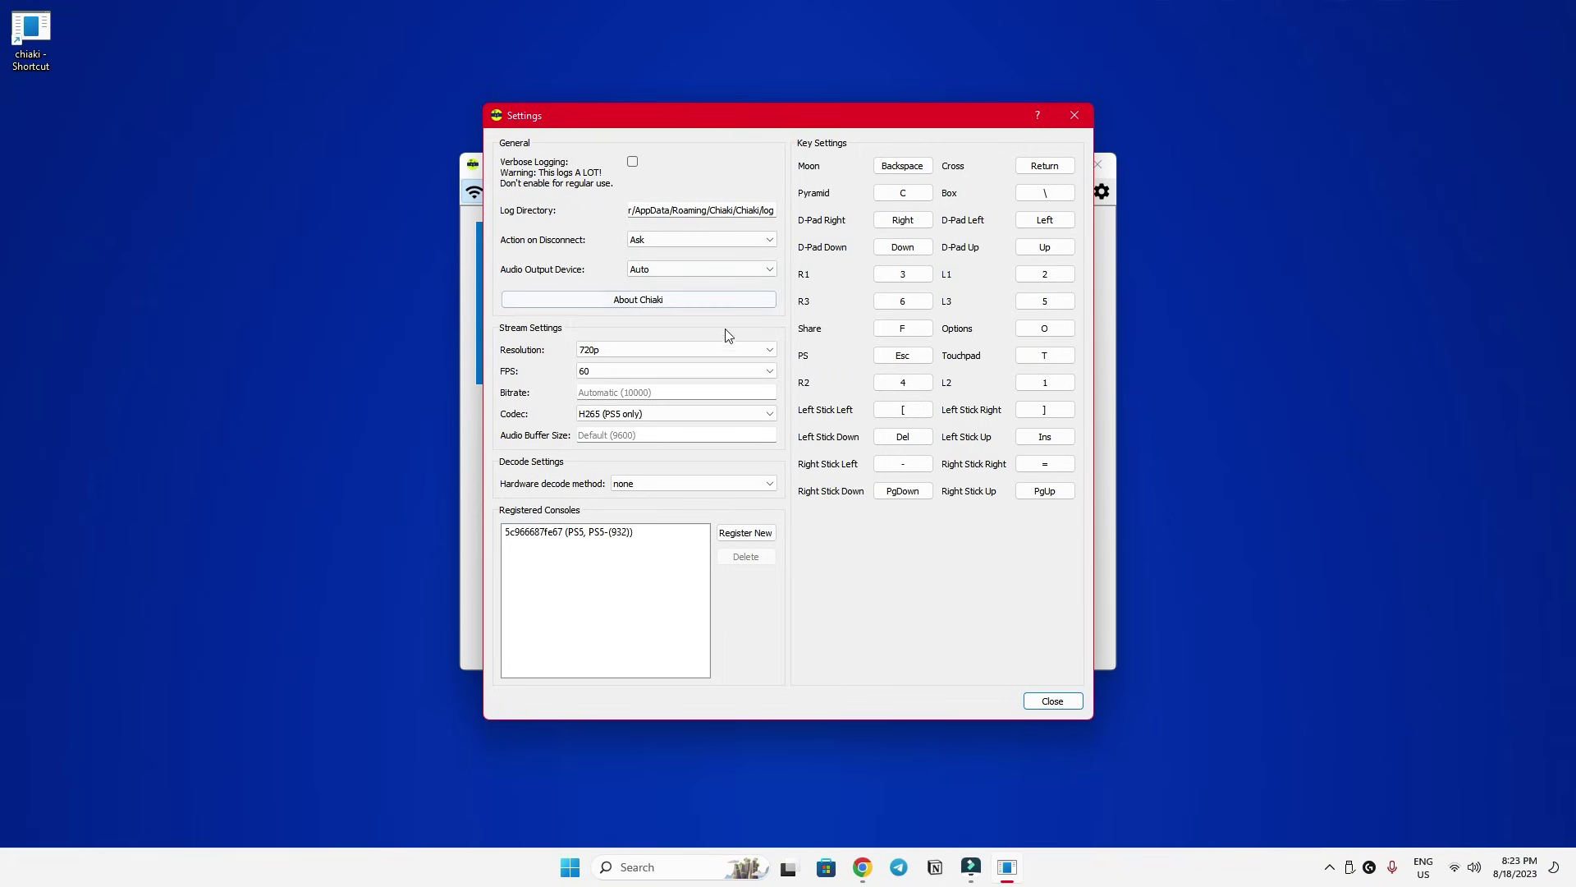
pyautogui.click(726, 350)
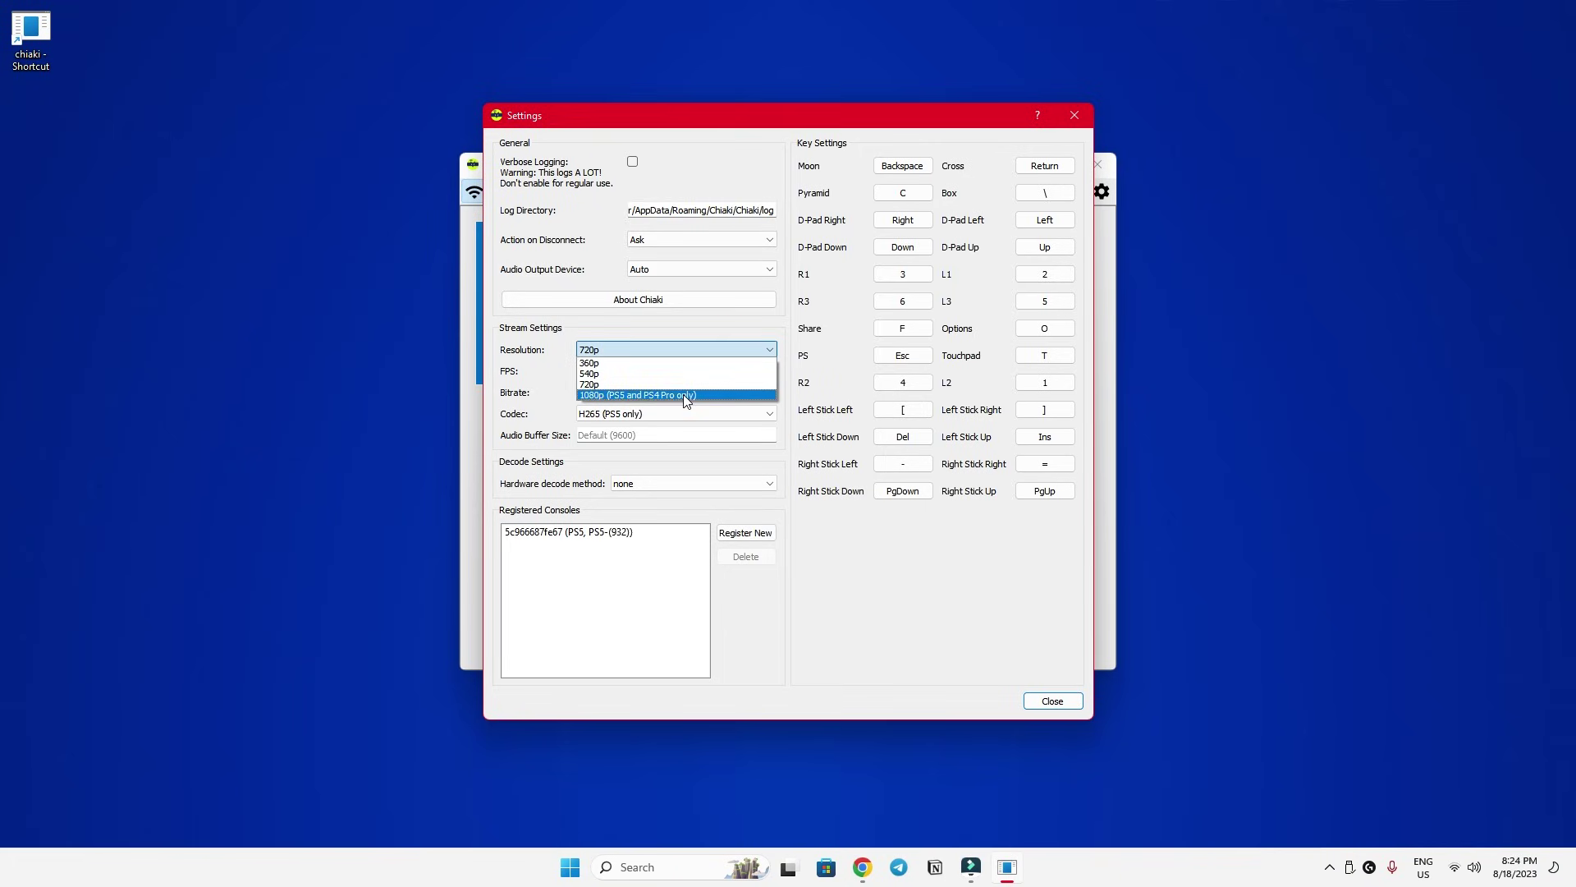
pyautogui.click(685, 396)
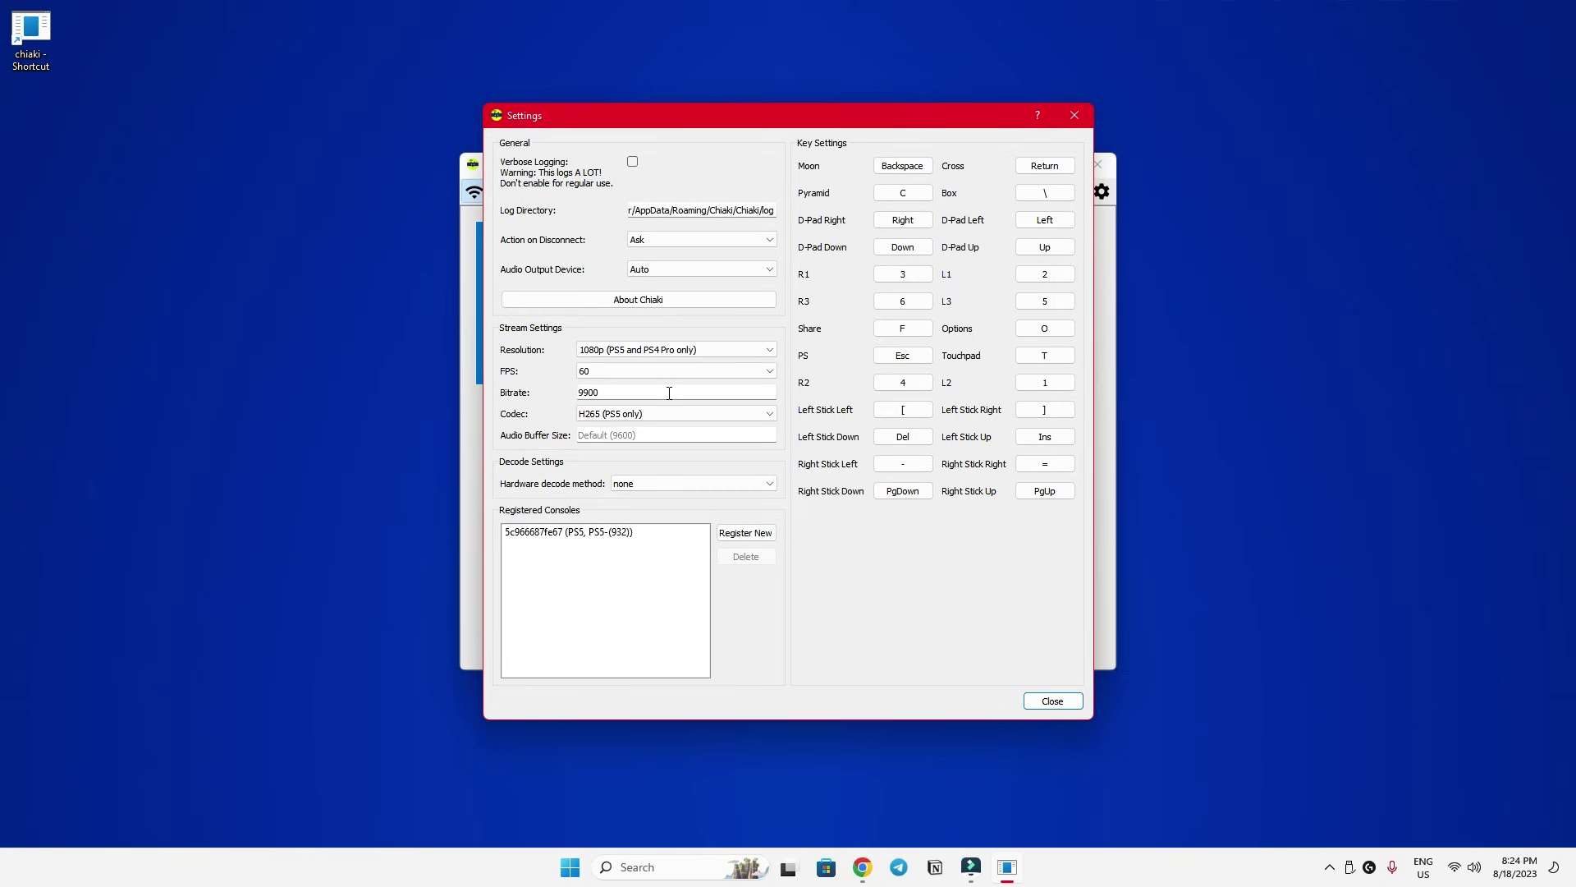
pyautogui.click(1055, 702)
# Test-stream the PS5 at the 99999 bitrate, then lower the bitrate to 25000.
pyautogui.doubleClick(593, 328)
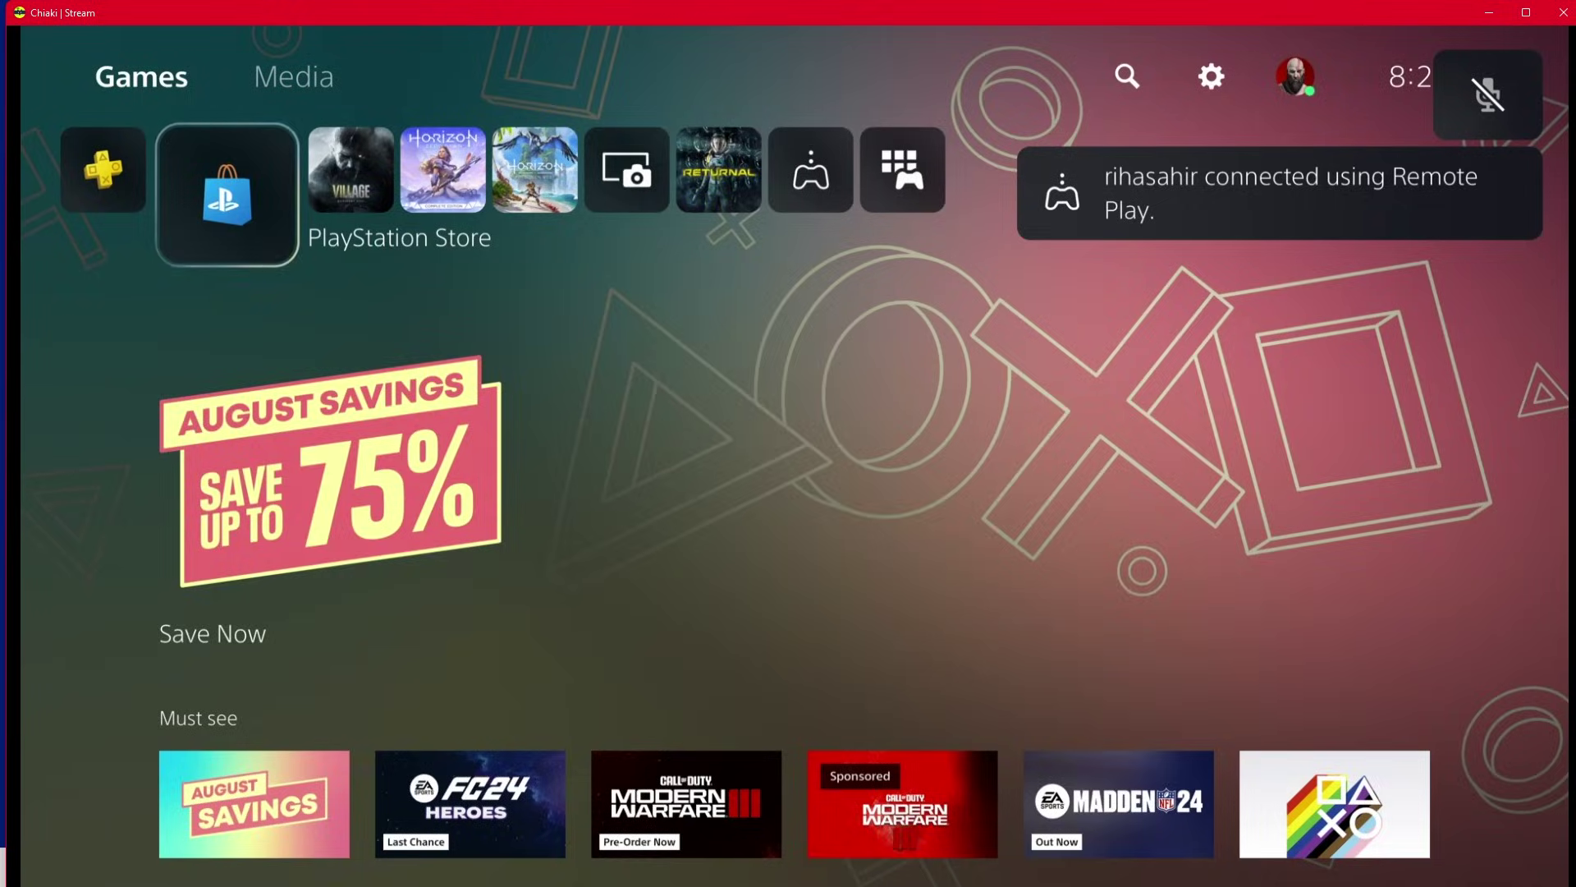
pyautogui.press('Right')
pyautogui.press('Left')
pyautogui.press('Right')
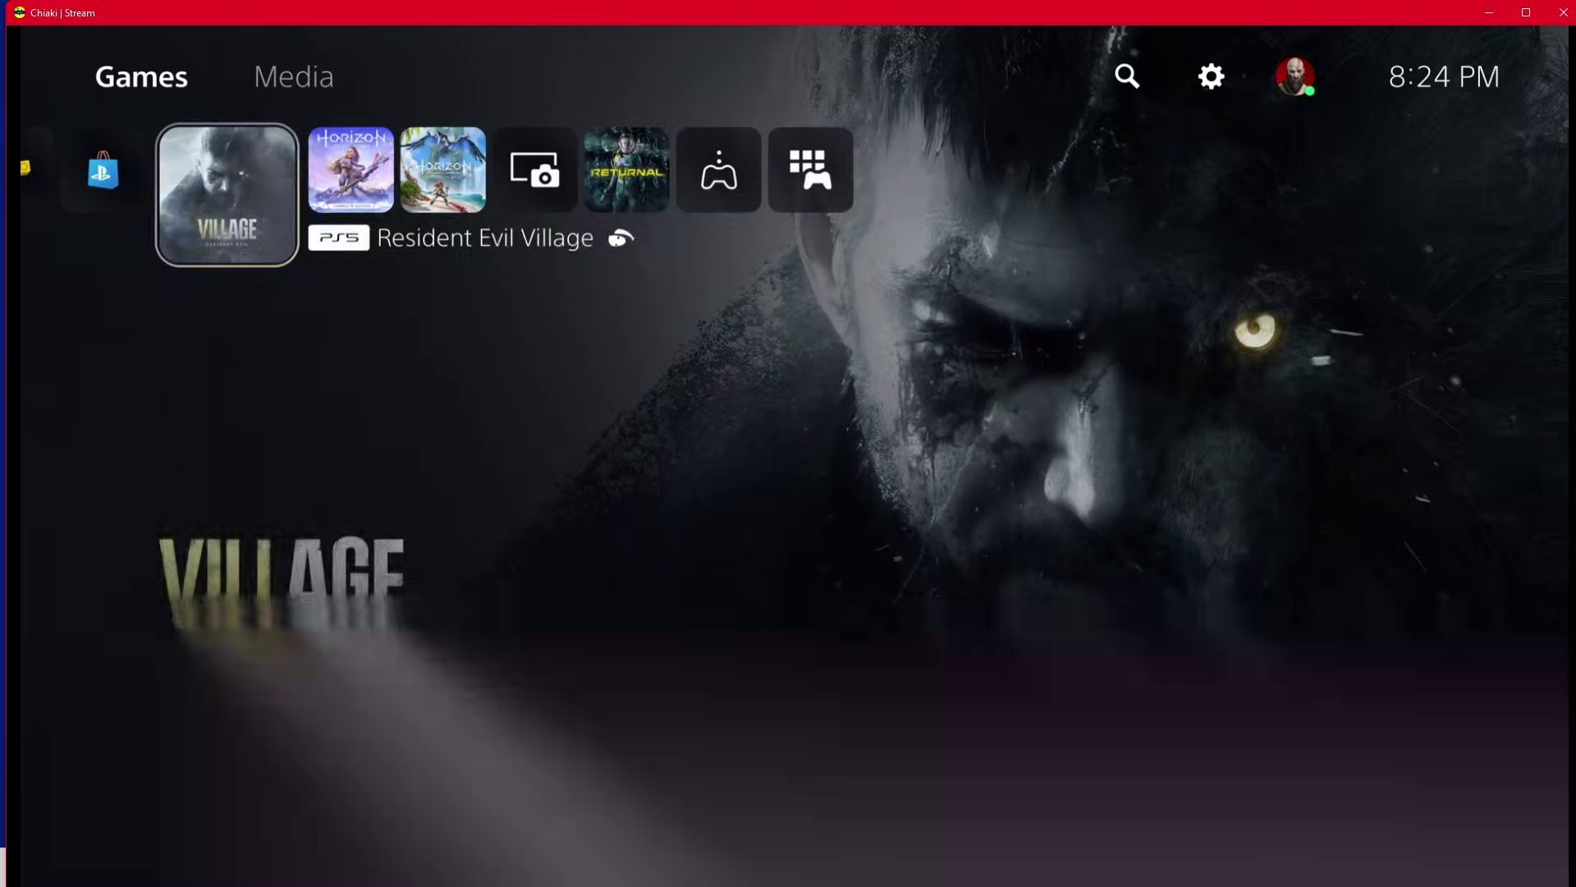
pyautogui.press('Left')
pyautogui.click(1564, 13)
pyautogui.click(805, 479)
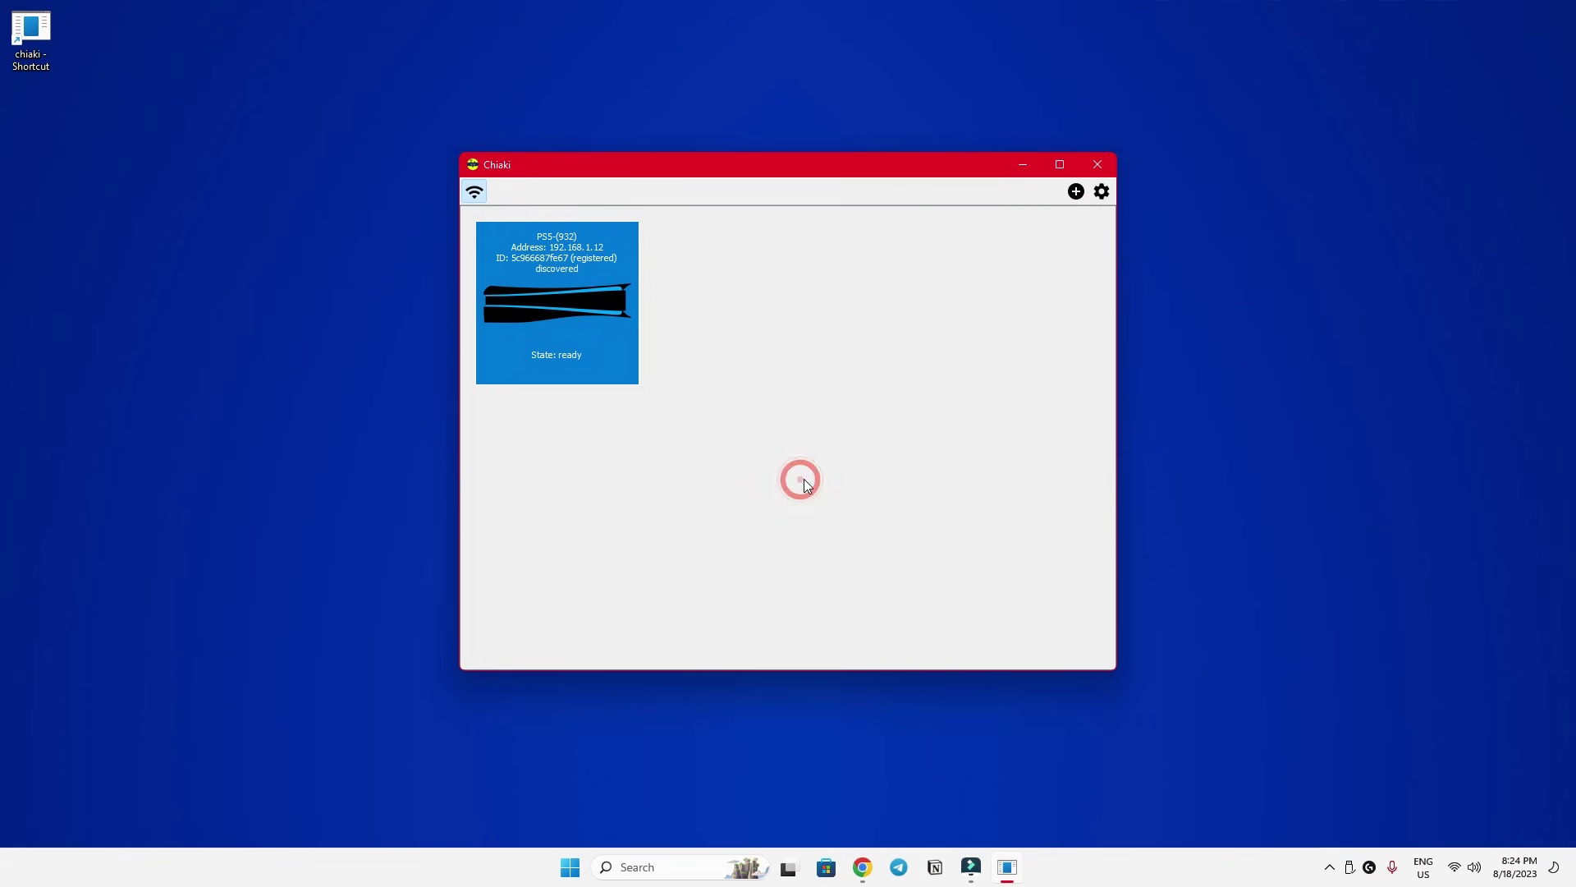
pyautogui.click(1101, 194)
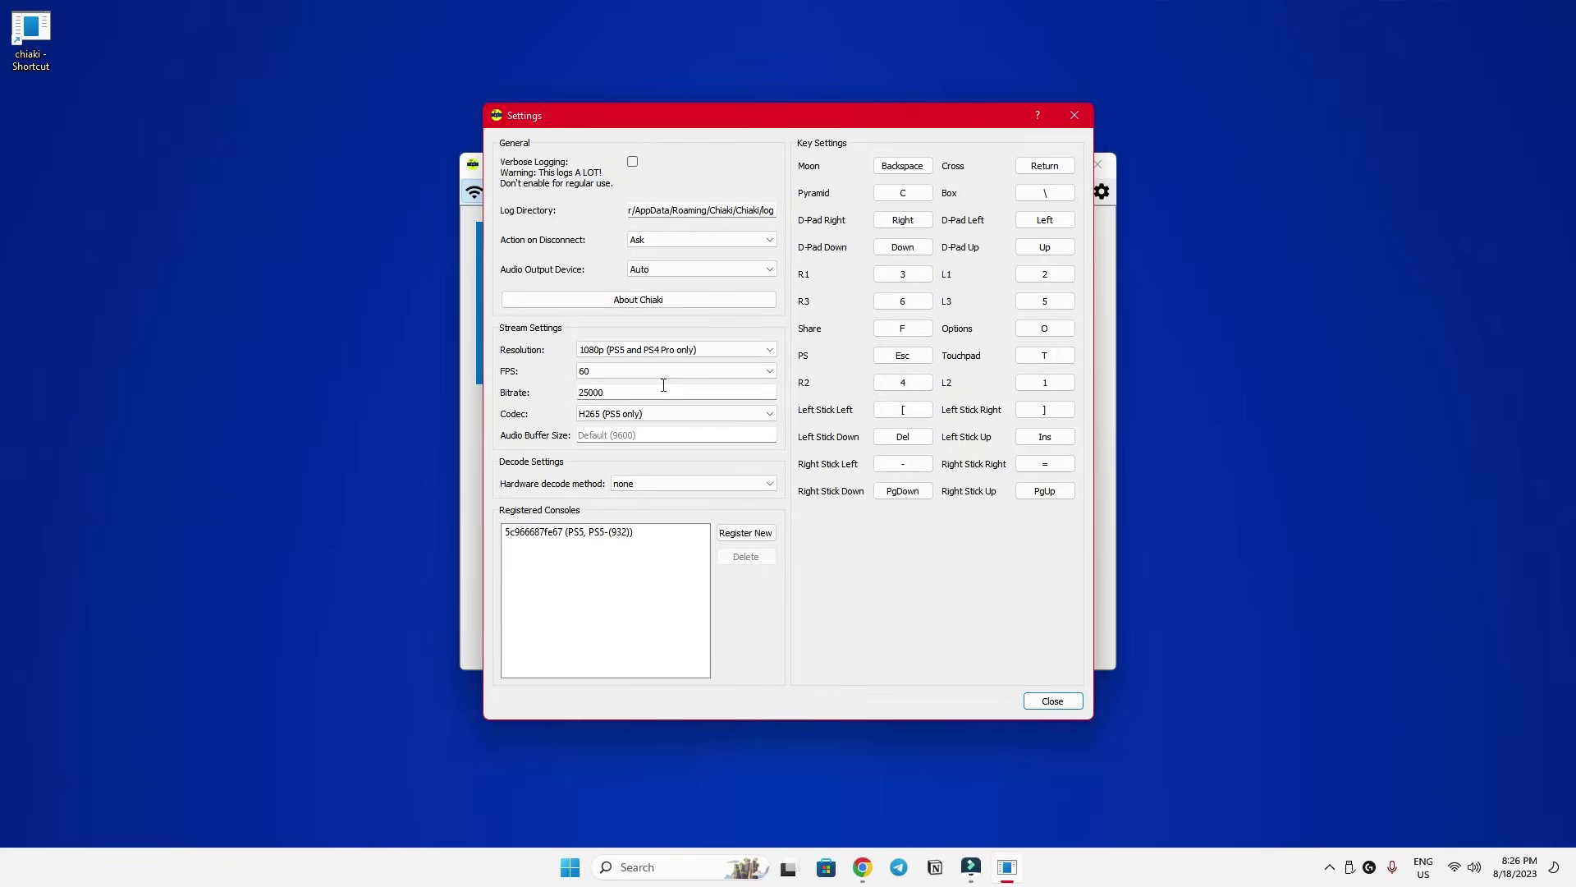
pyautogui.click(1046, 703)
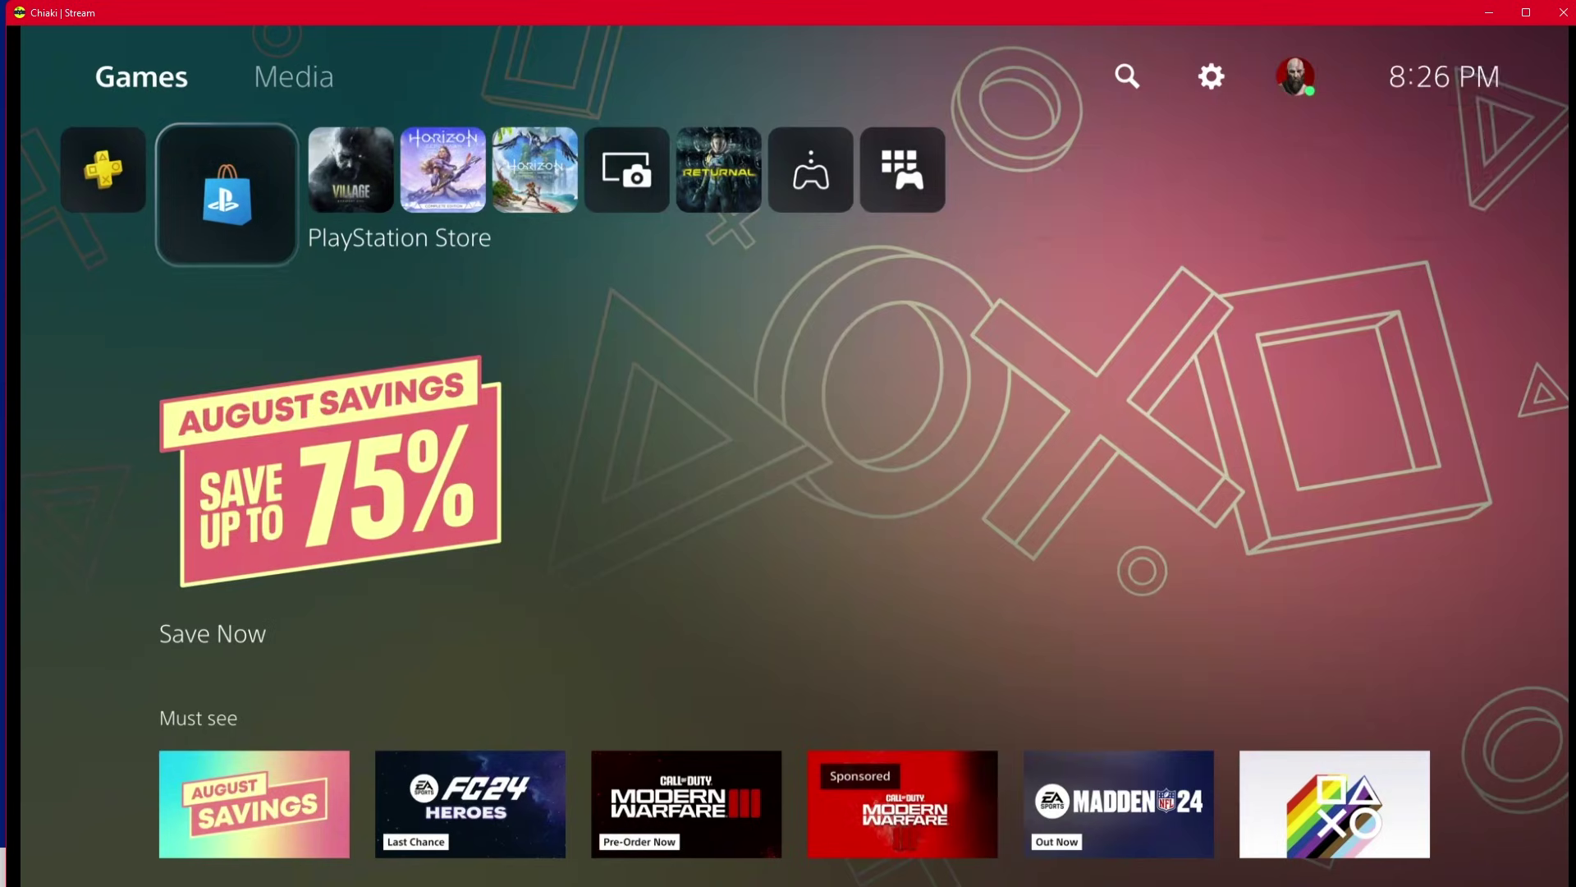
# Check the stream at 25000, then lower the bitrate further to 10000.
pyautogui.press('Right')
pyautogui.press('Right')
pyautogui.press('Right')
pyautogui.press('Right')
pyautogui.press('Right')
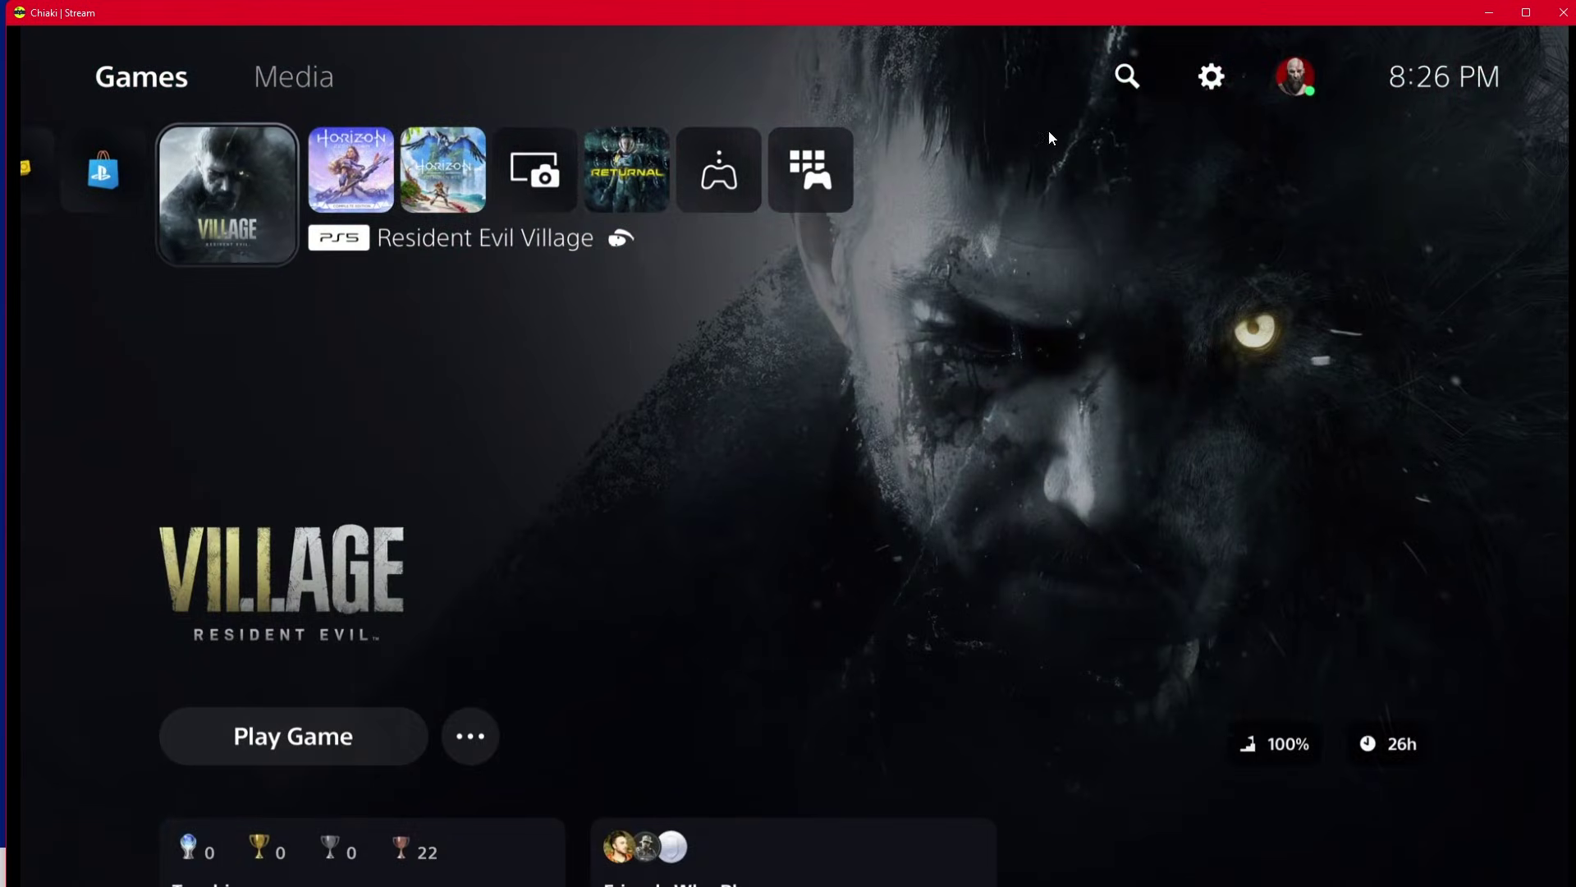
pyautogui.click(1562, 13)
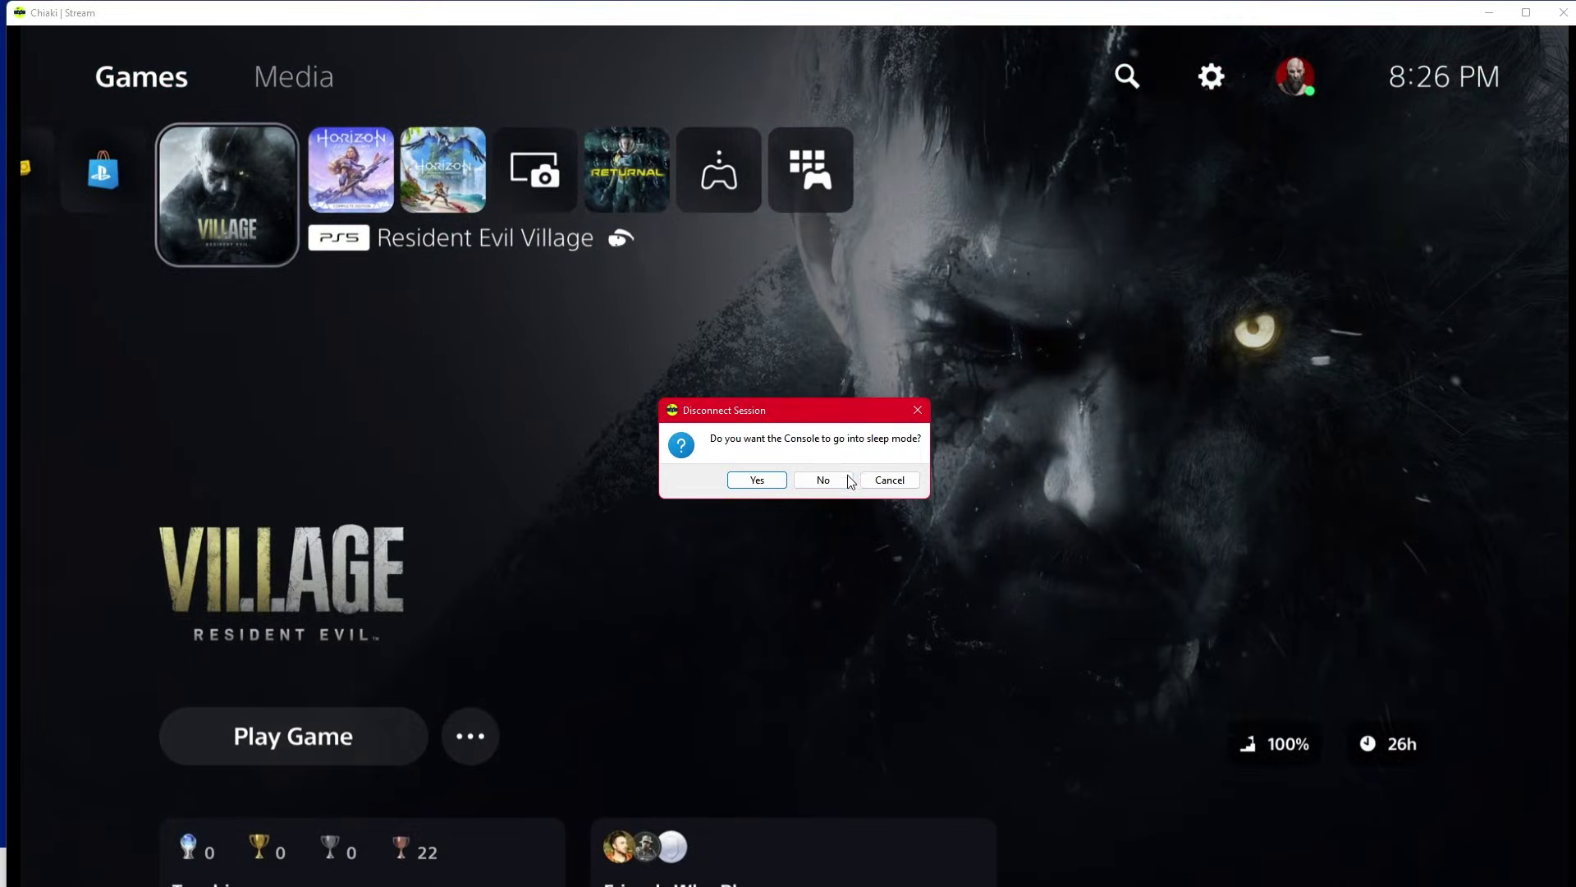
pyautogui.click(848, 481)
pyautogui.click(1102, 192)
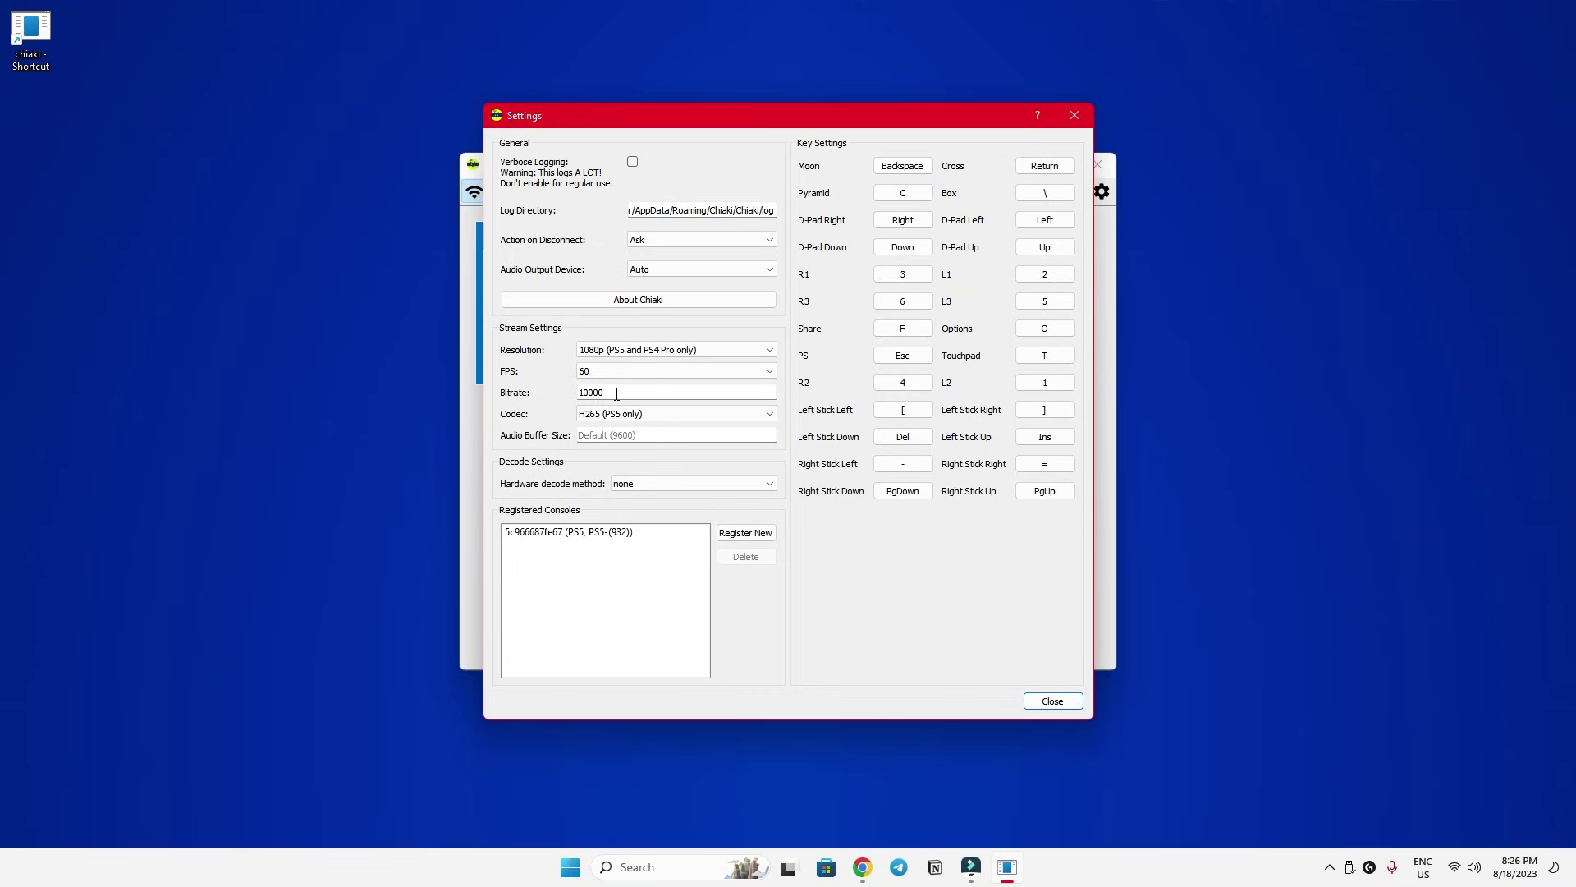
pyautogui.click(1055, 703)
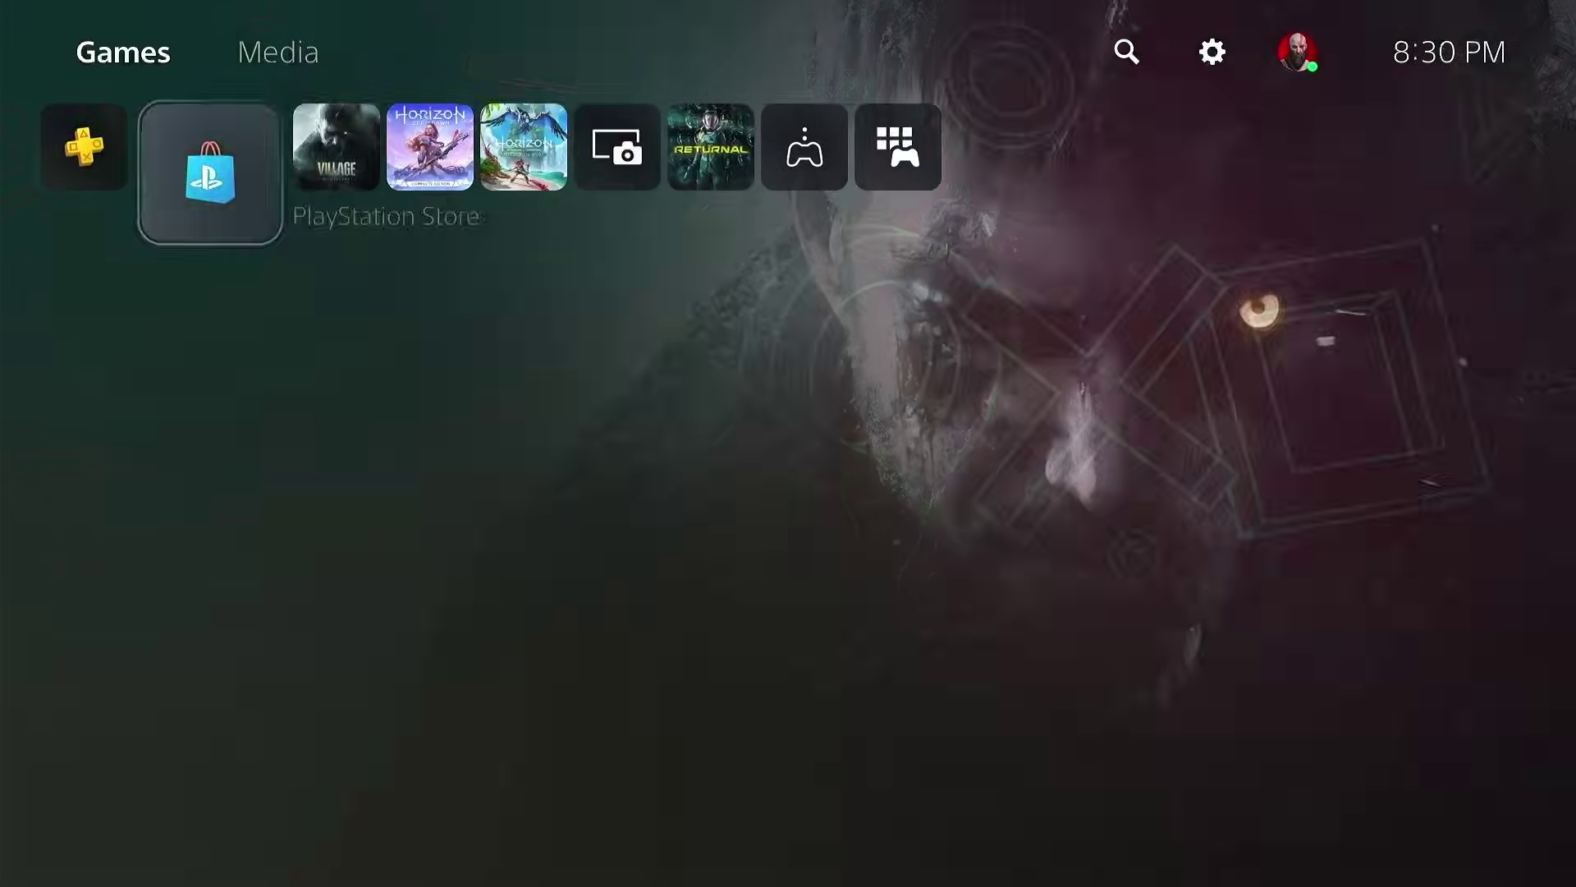
# Launch Resident Evil Village from the PS5 home row, choose Continue, and decline loading the latest save.
pyautogui.press('Right')
pyautogui.press('Right')
pyautogui.press('Right')
pyautogui.press('Left')
pyautogui.press('Left')
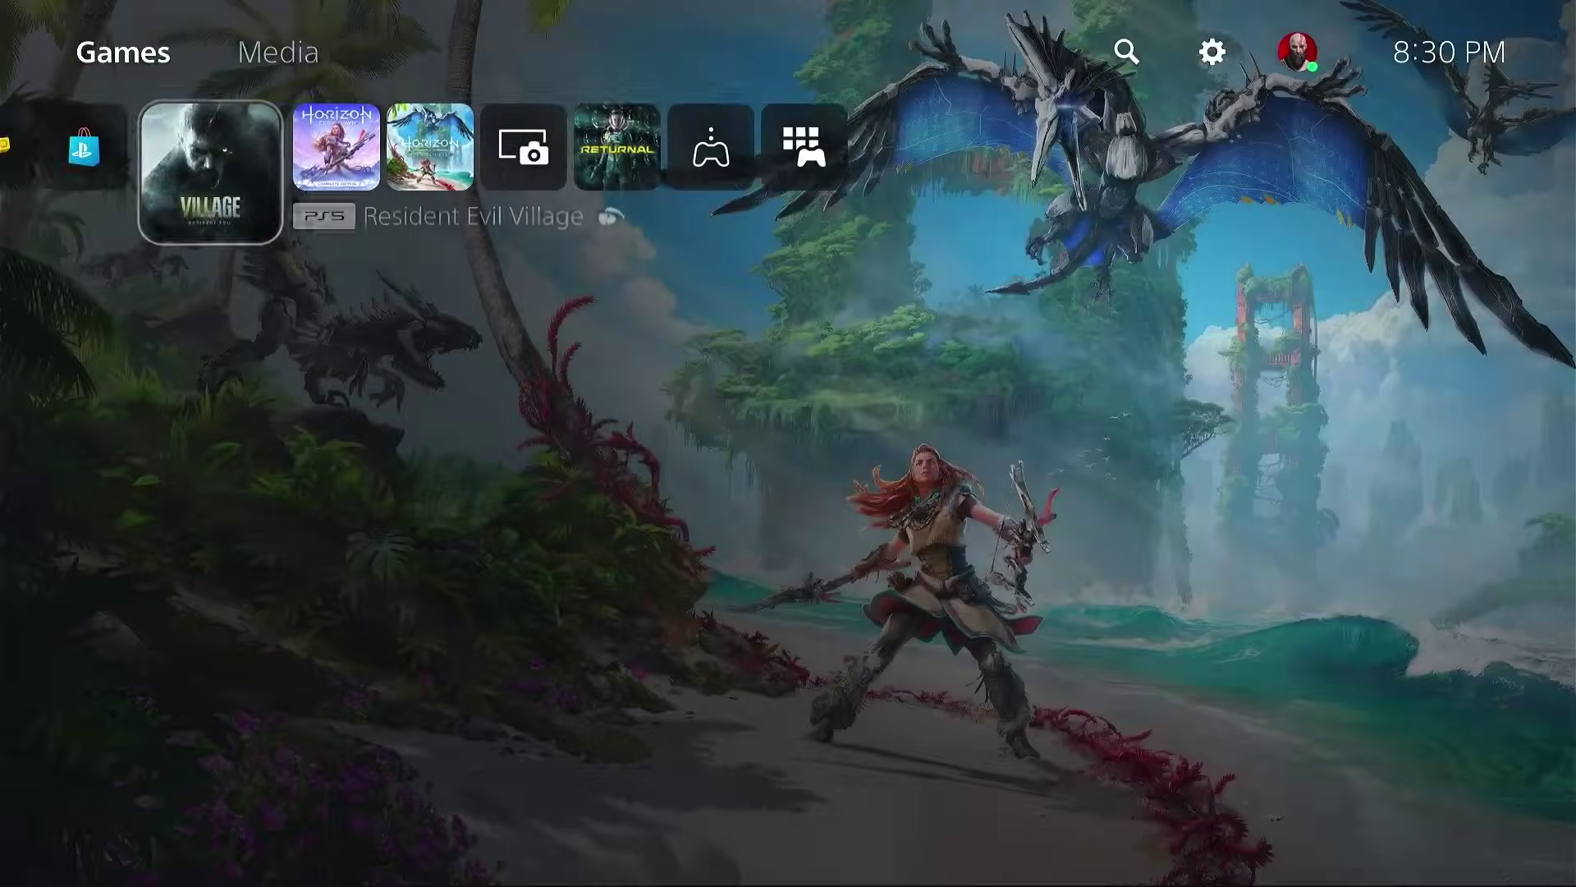
pyautogui.press('Return')
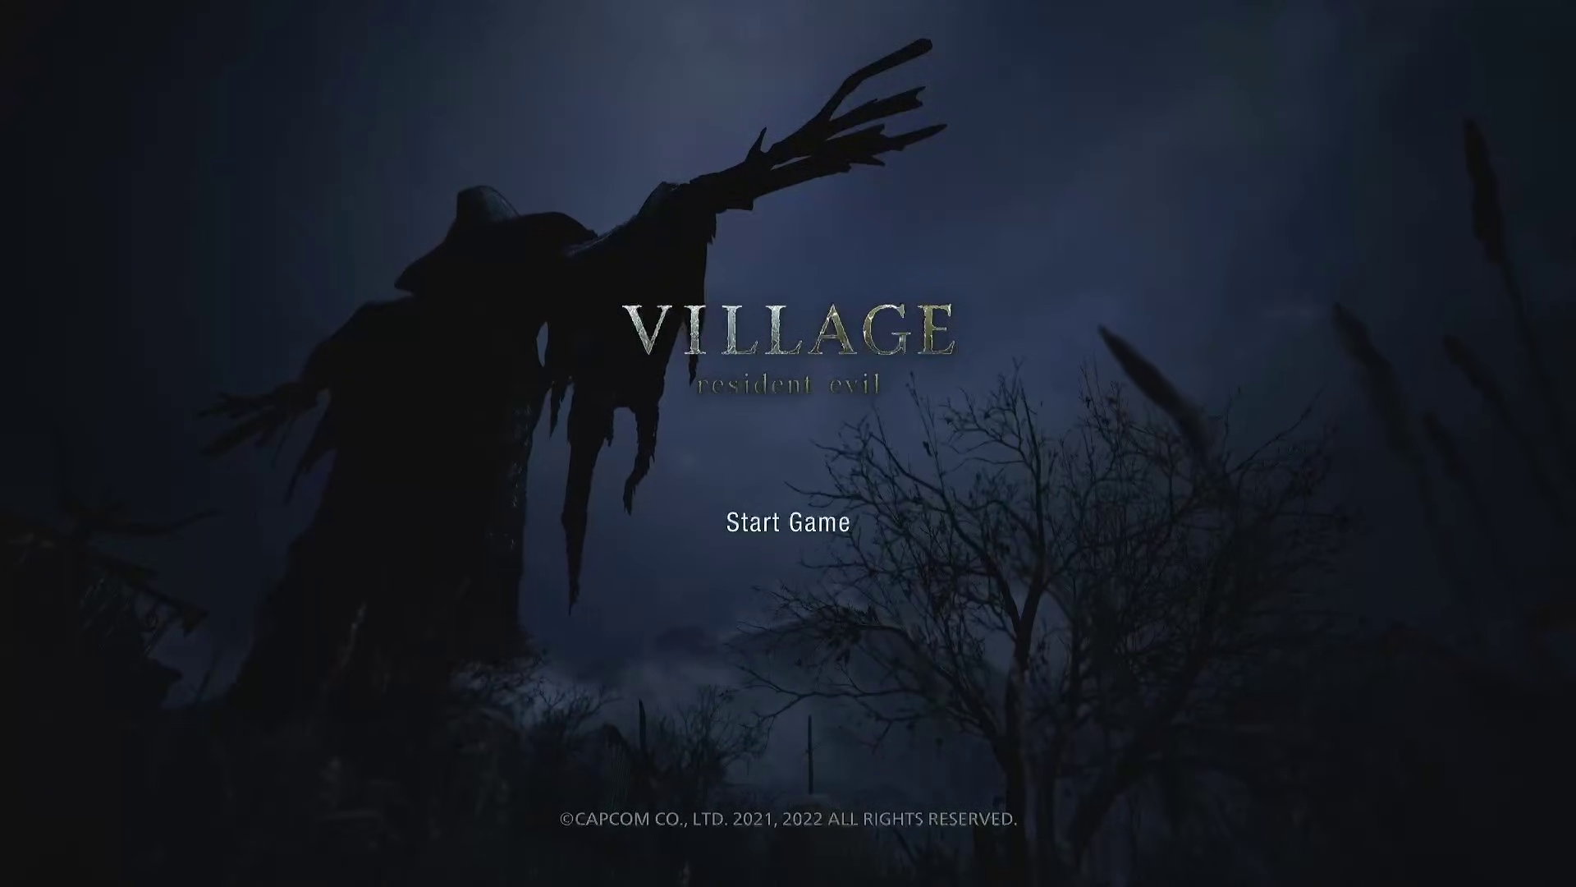
pyautogui.press('Return')
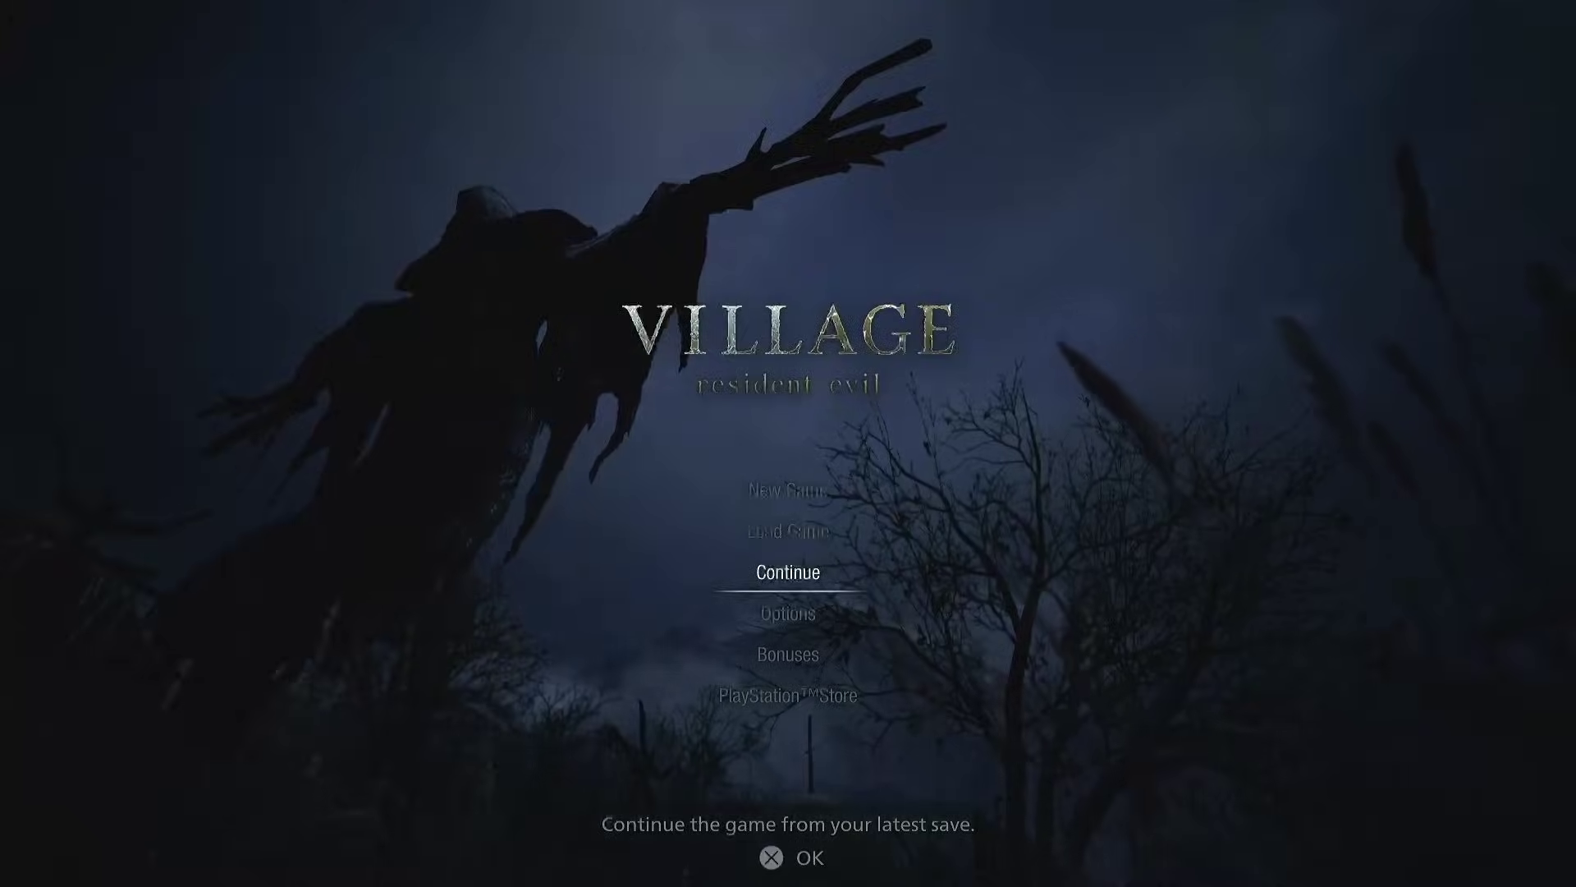
pyautogui.press('Return')
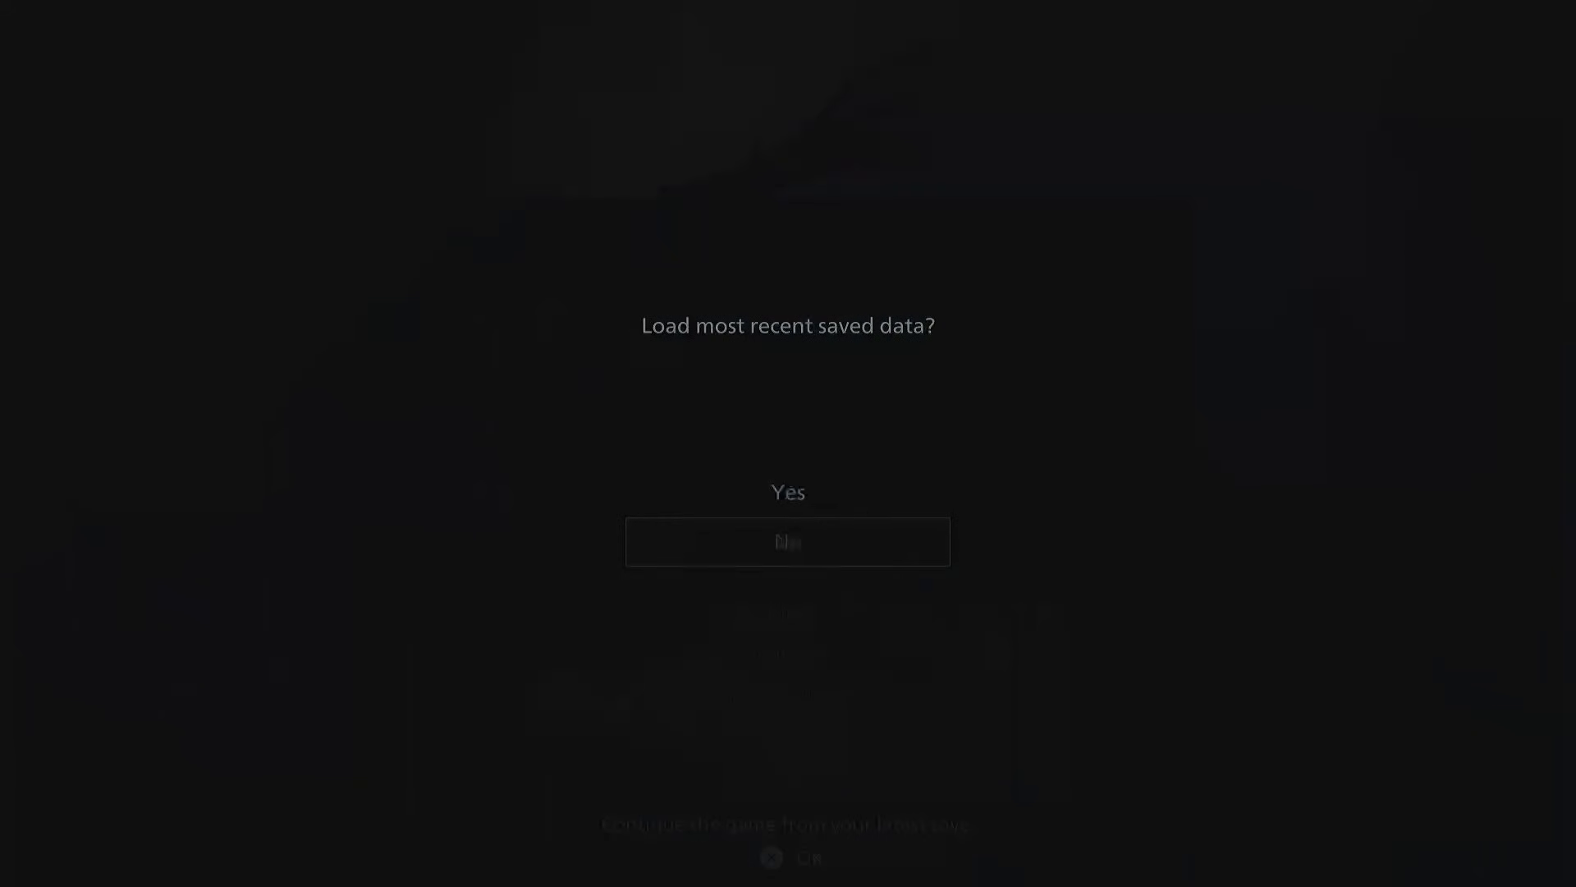
pyautogui.press('Return')
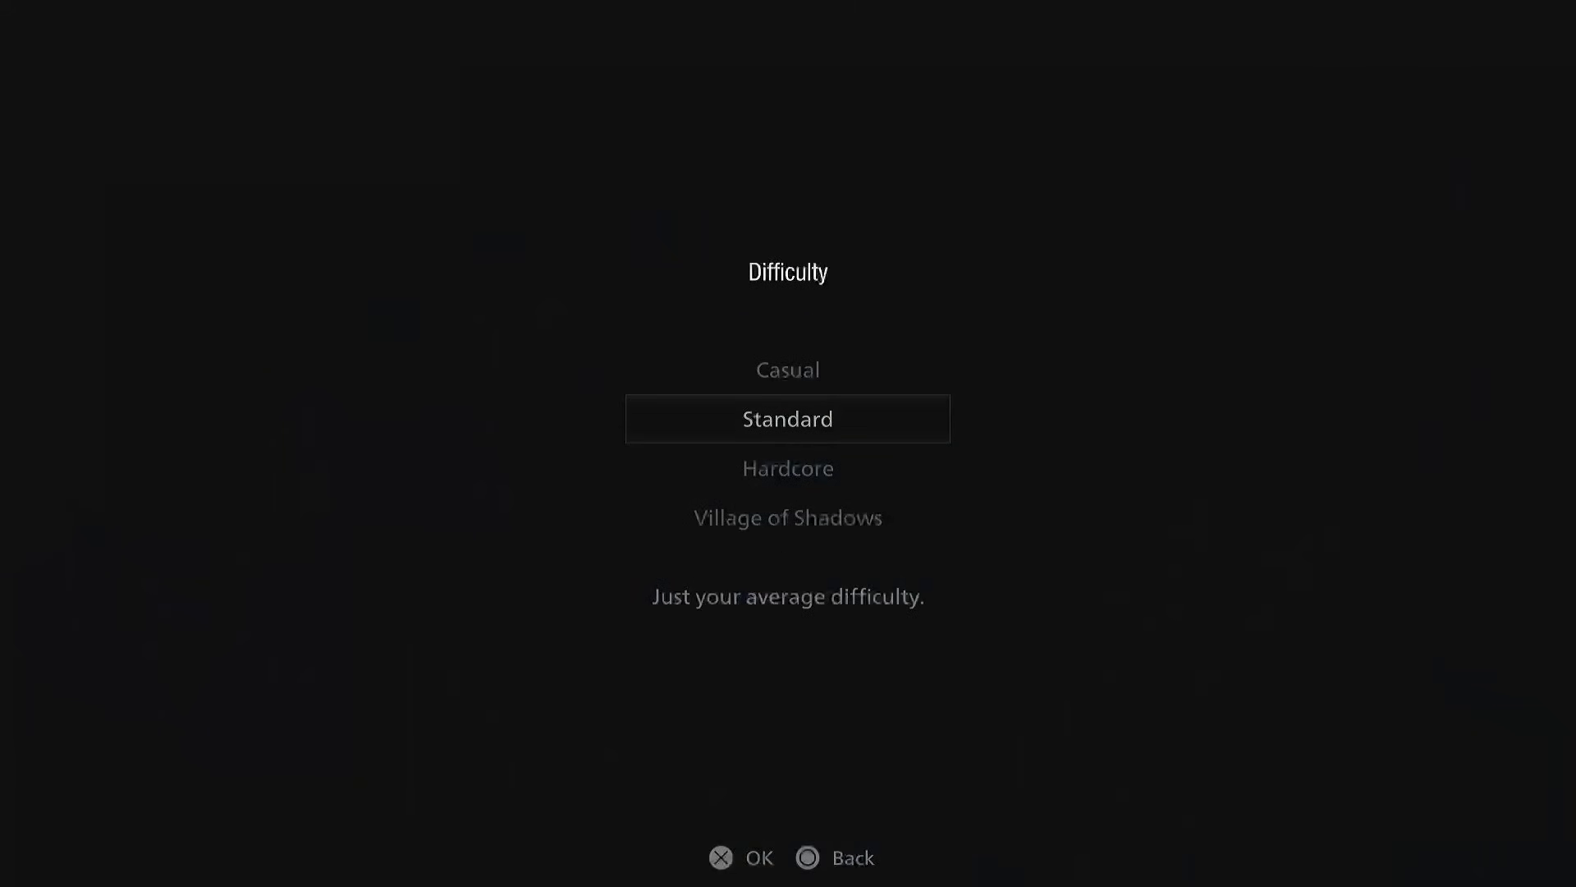